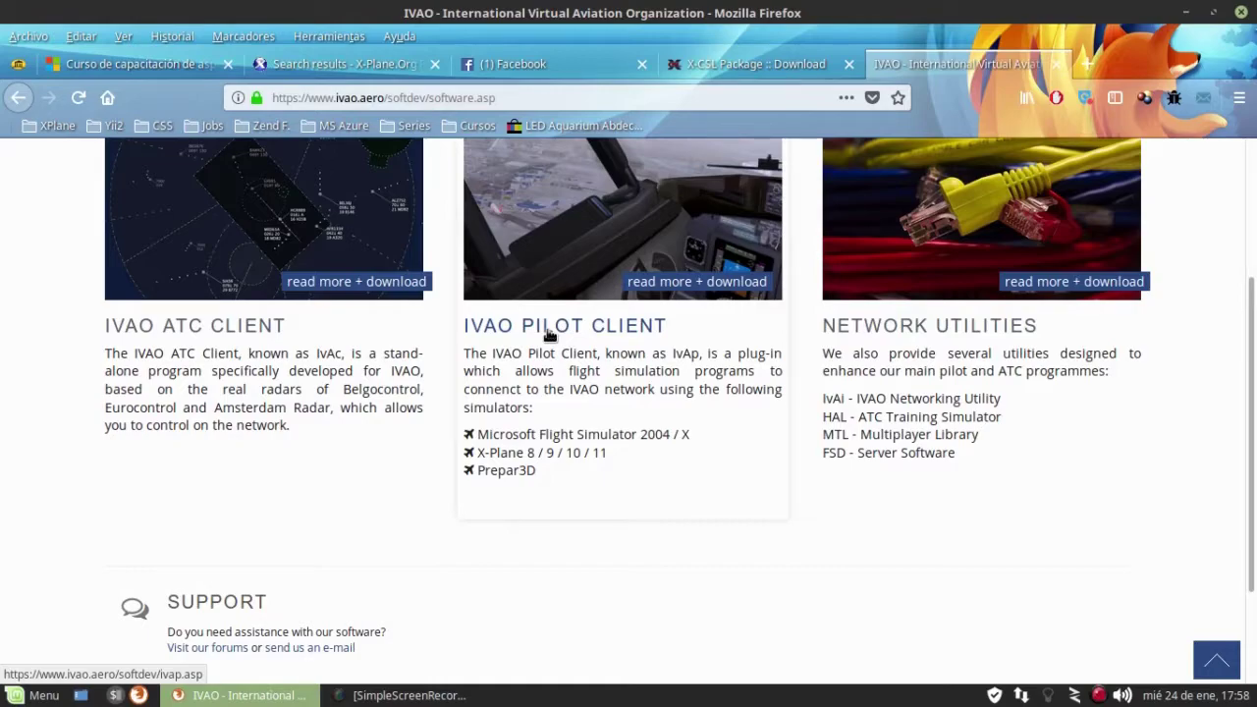
- Open the IVAO Pilot Client page and download the current v0.4.0 X-IvAp for X-Plane on Linux from the Netherlands mirror
left_click(634, 333)
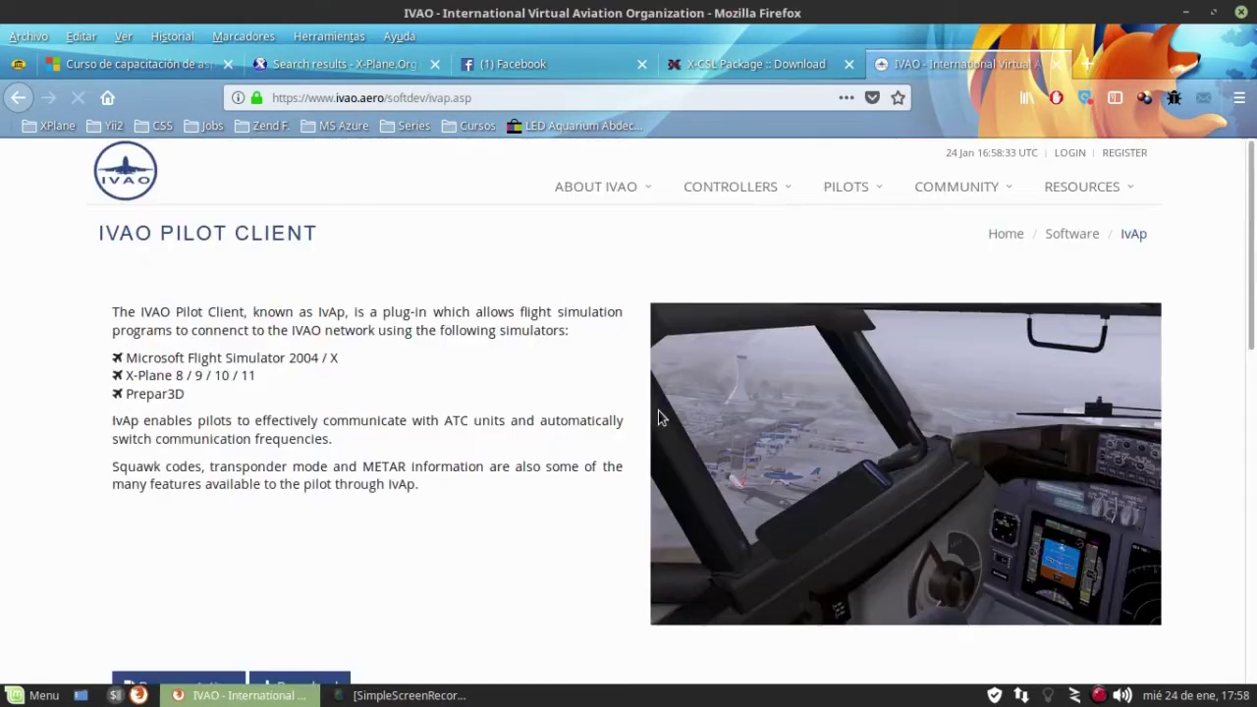
scroll(659, 413, "down", 10)
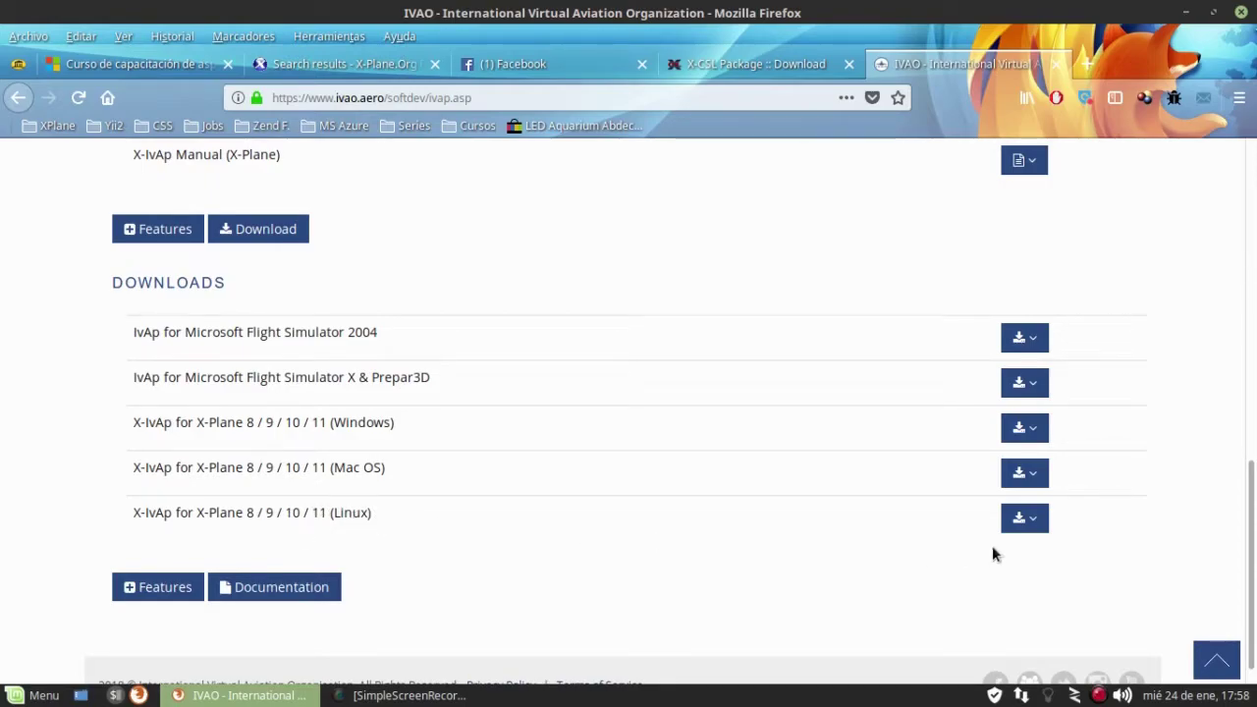
left_click(1033, 522)
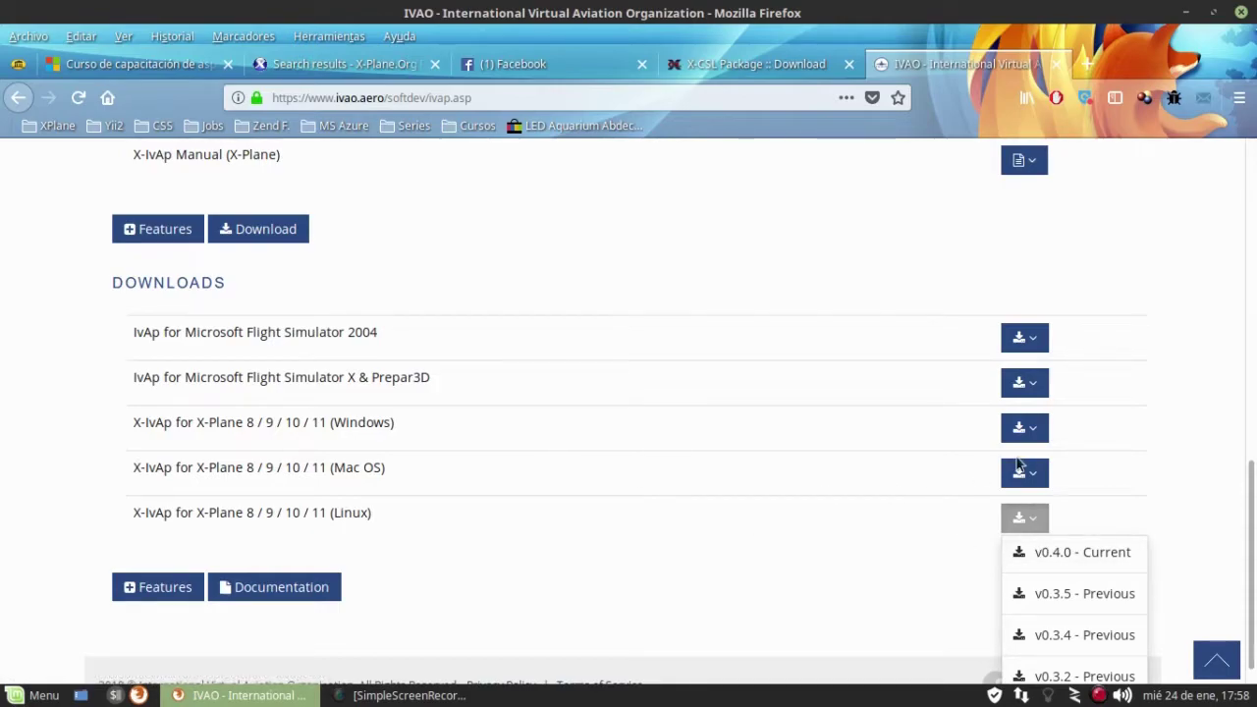
left_click(1039, 431)
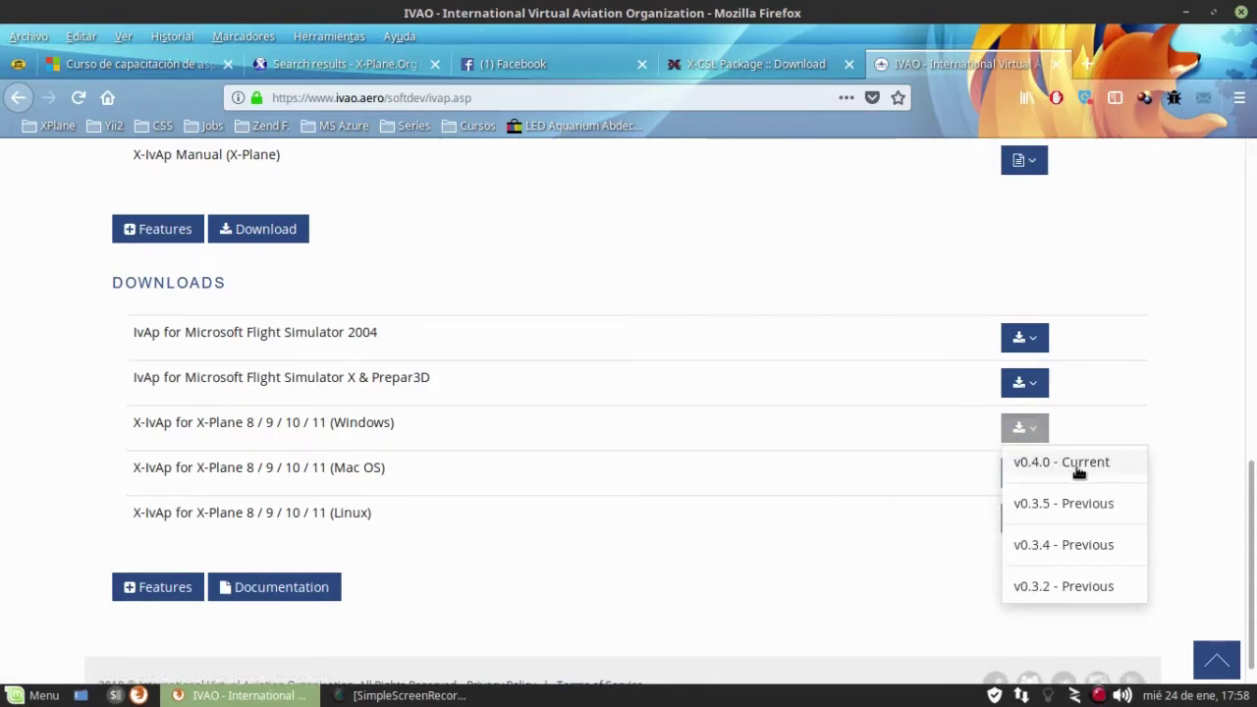
left_click(893, 585)
left_click(1031, 526)
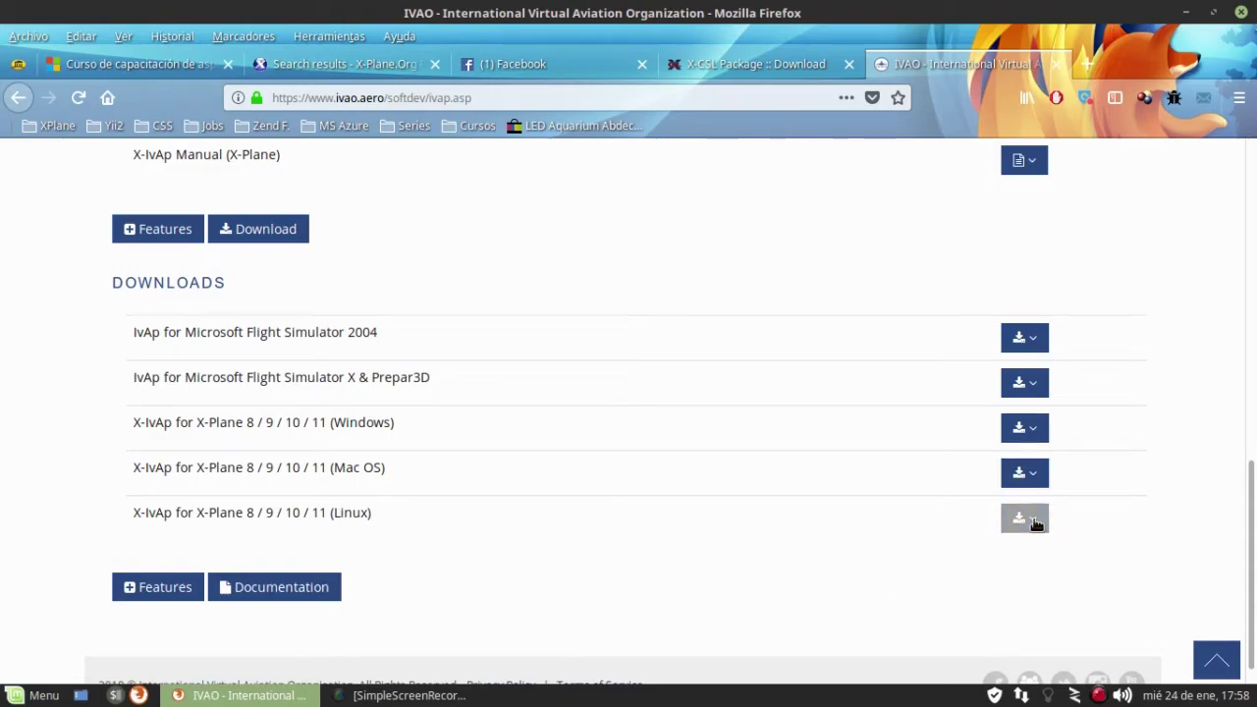
left_click(1038, 553)
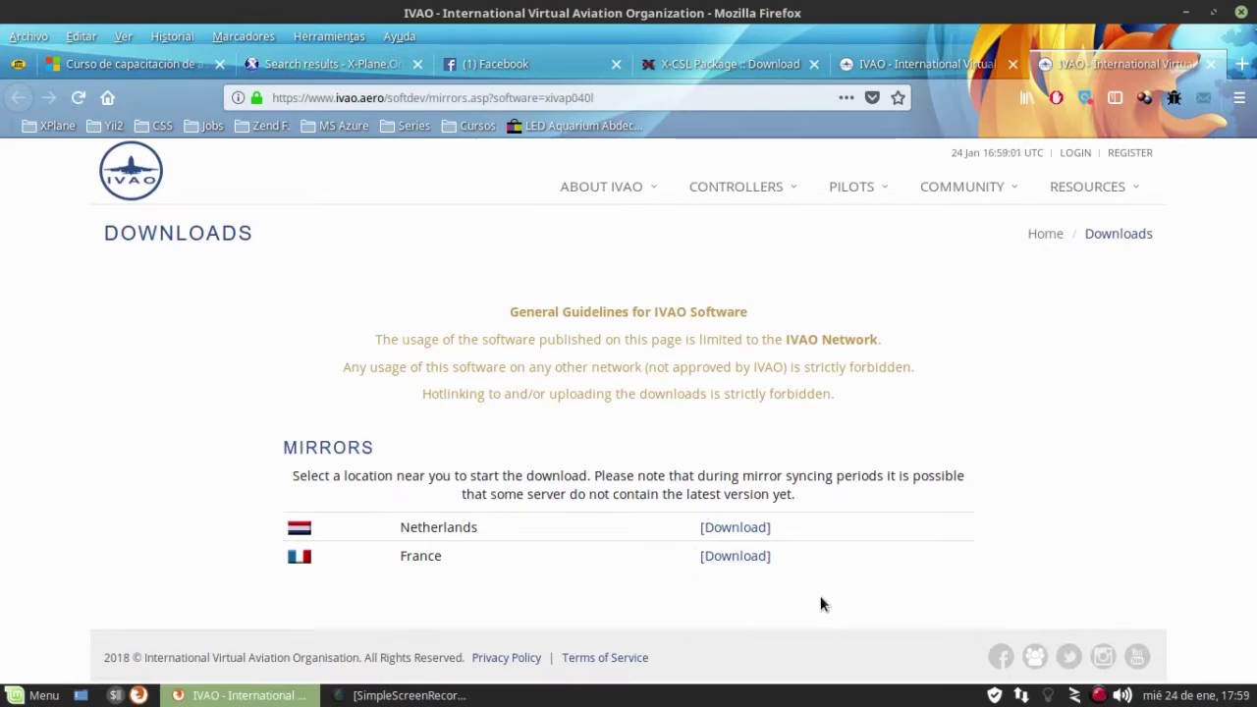
left_click(741, 528)
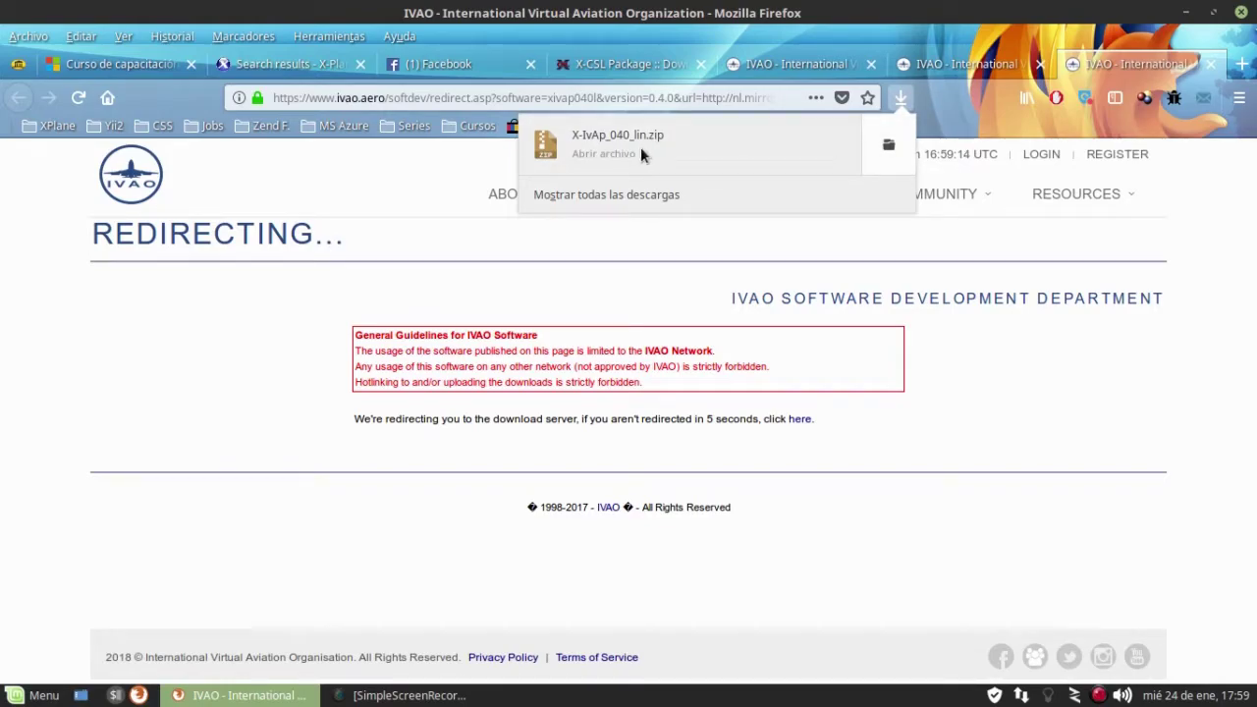
left_click(973, 111)
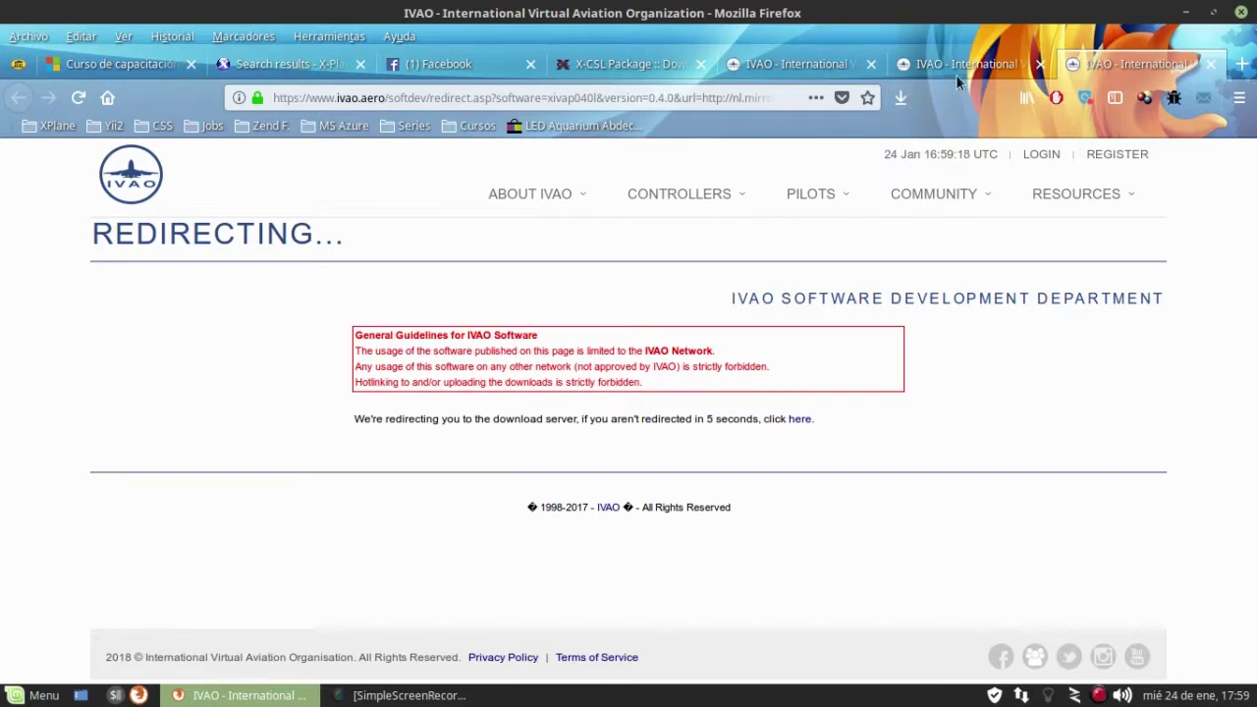
- Close the three IVAO tabs, leaving the X-CSL Package download page in front
left_click(870, 64)
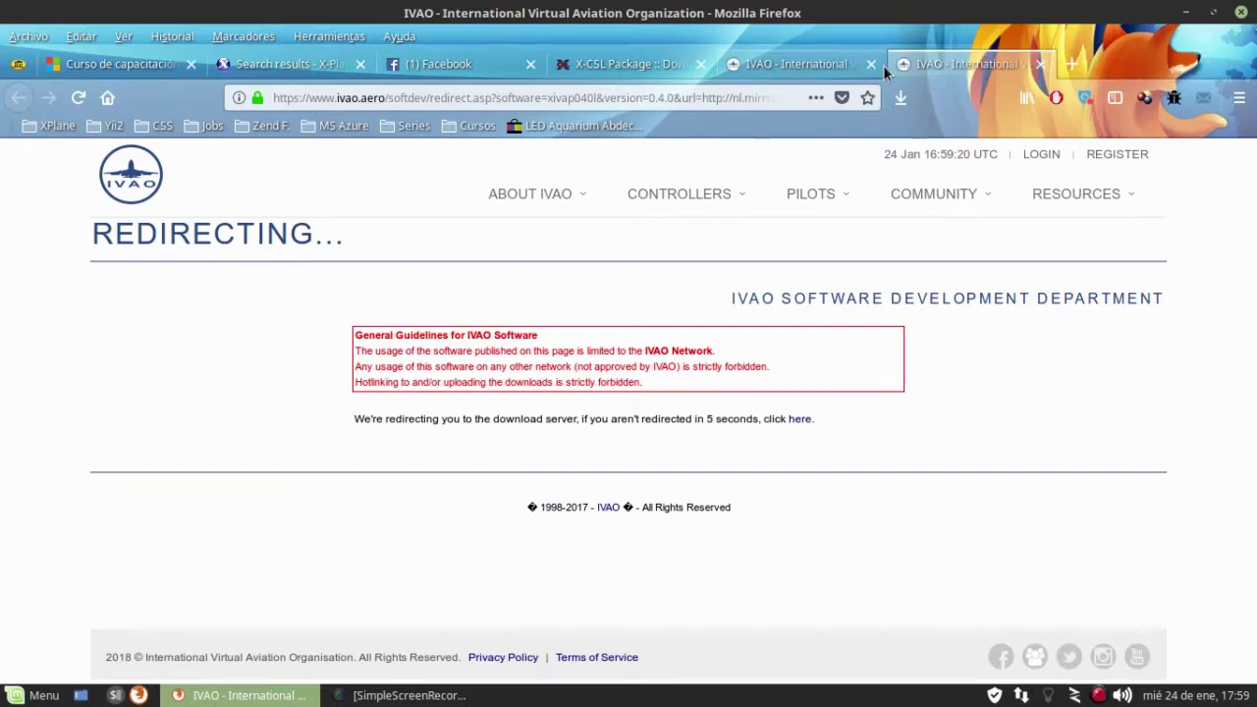
left_click(870, 64)
left_click(871, 64)
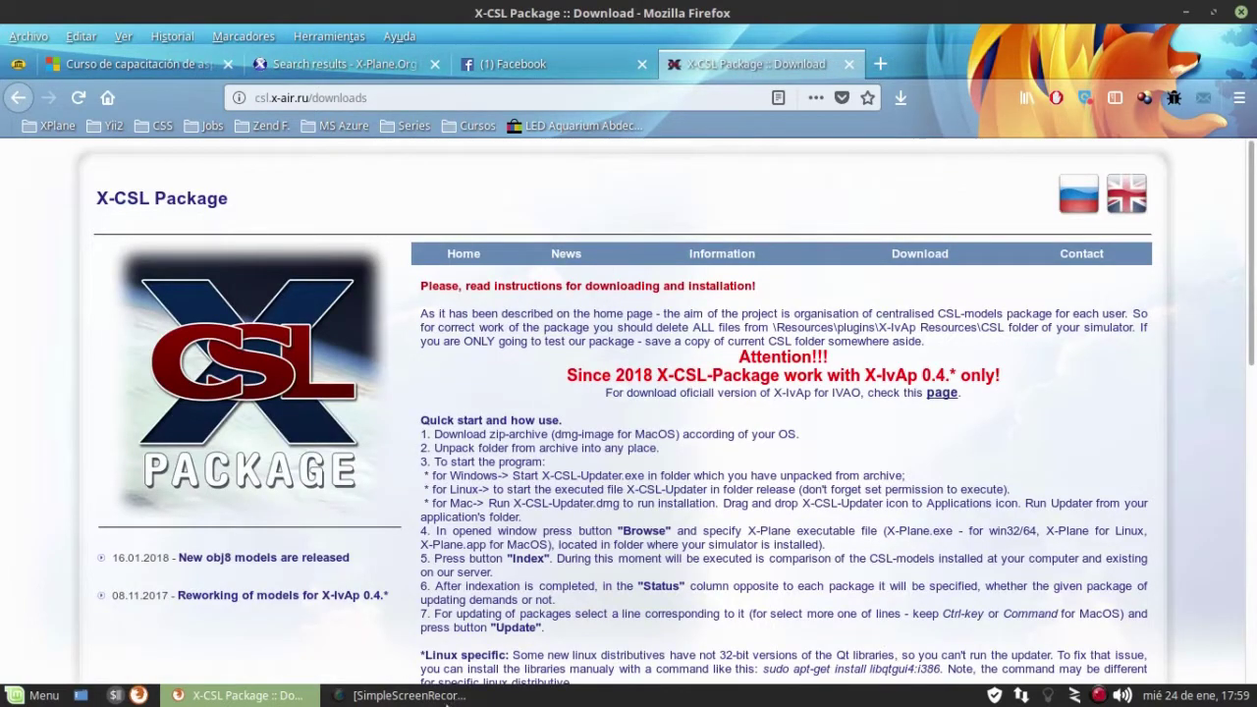
- Open the file manager at the computer location and show an additional pane beside the first
key("super")
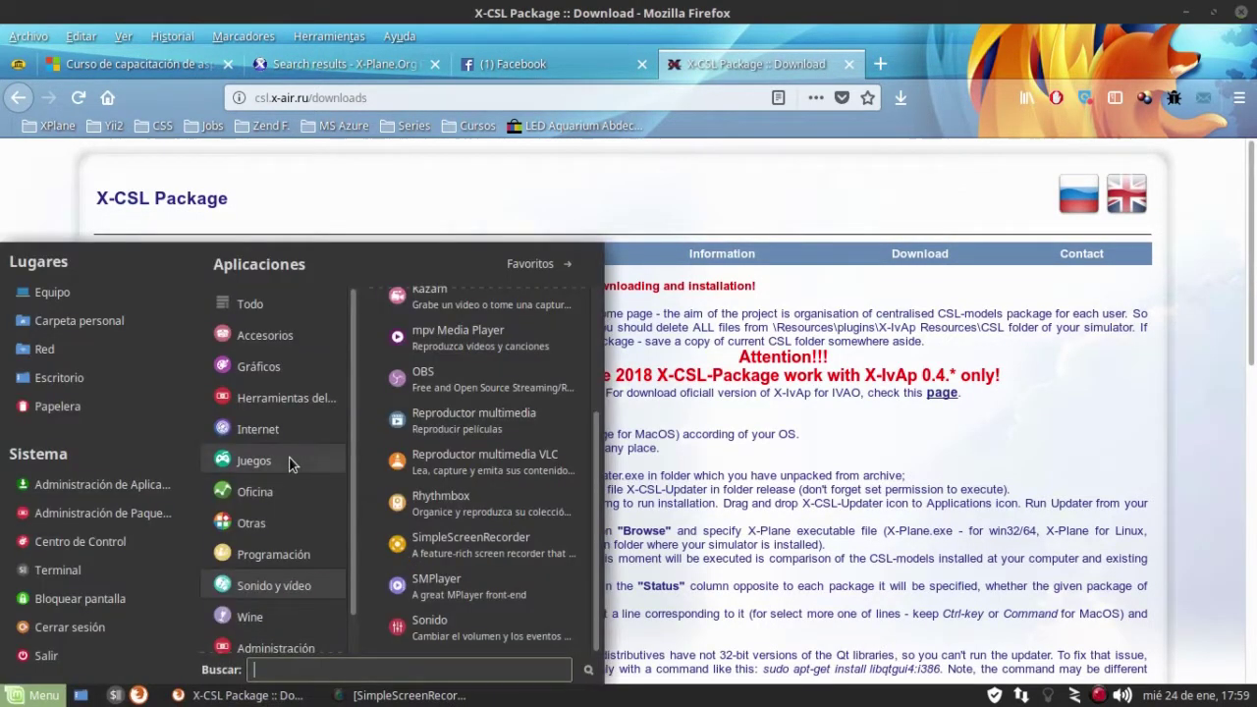
left_click(49, 302)
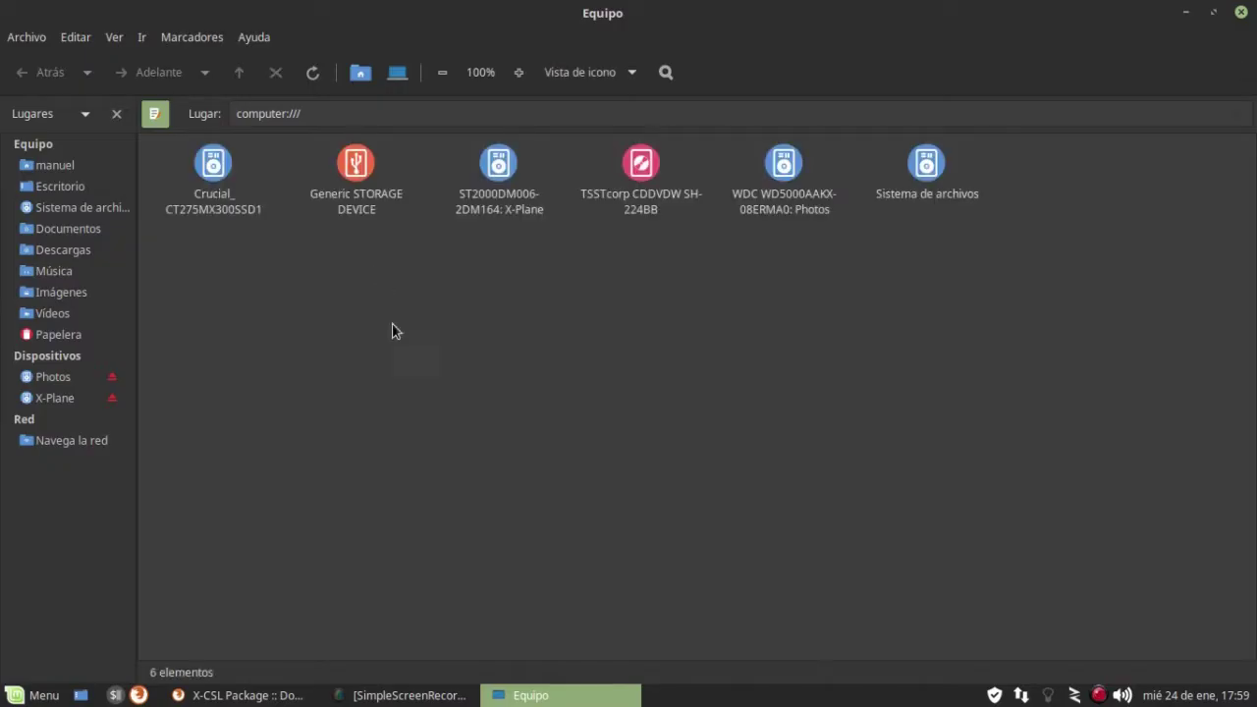
left_click(113, 37)
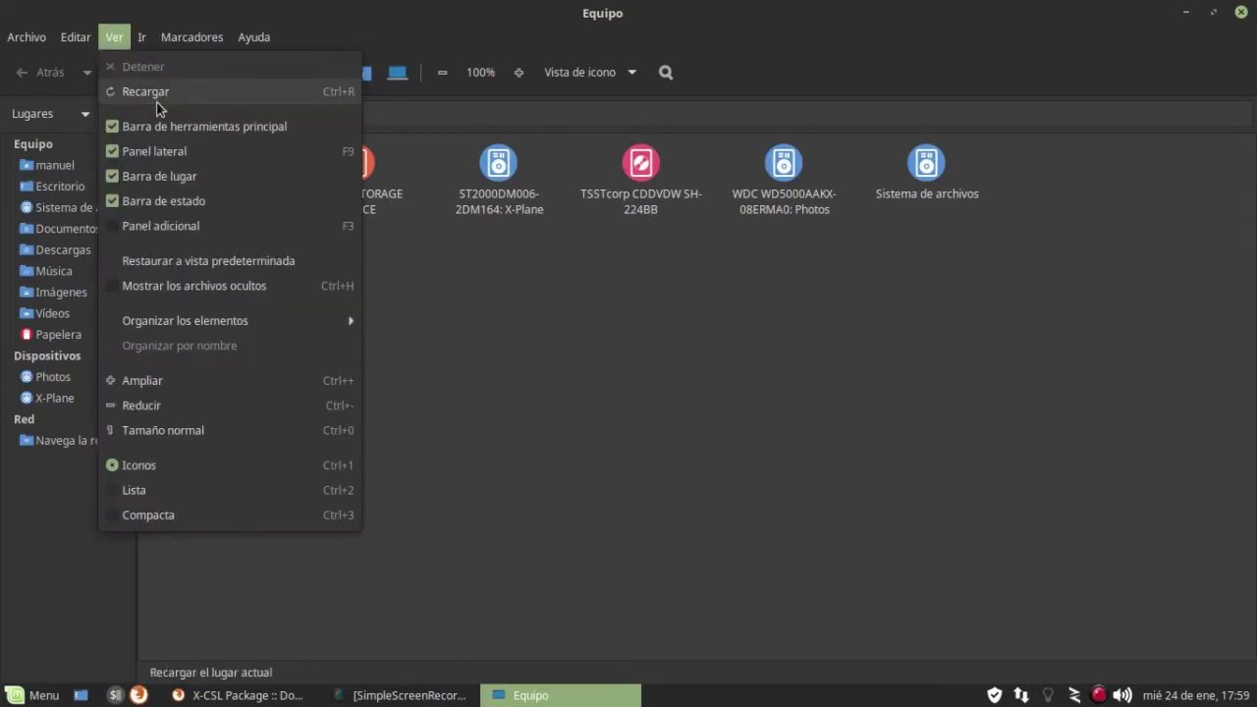
left_click(154, 227)
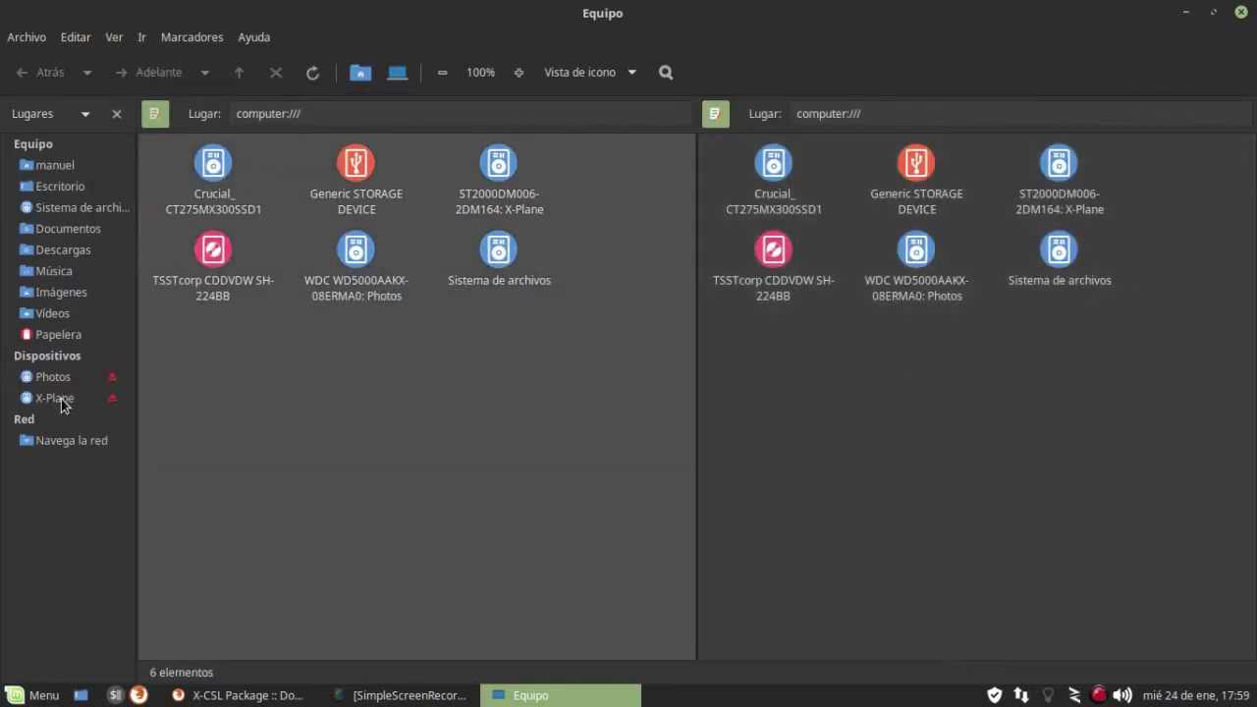
- In the second pane, go to the X-Plane11/Resources/plugins folder inside the home folder
left_click(40, 169)
double_click(776, 548)
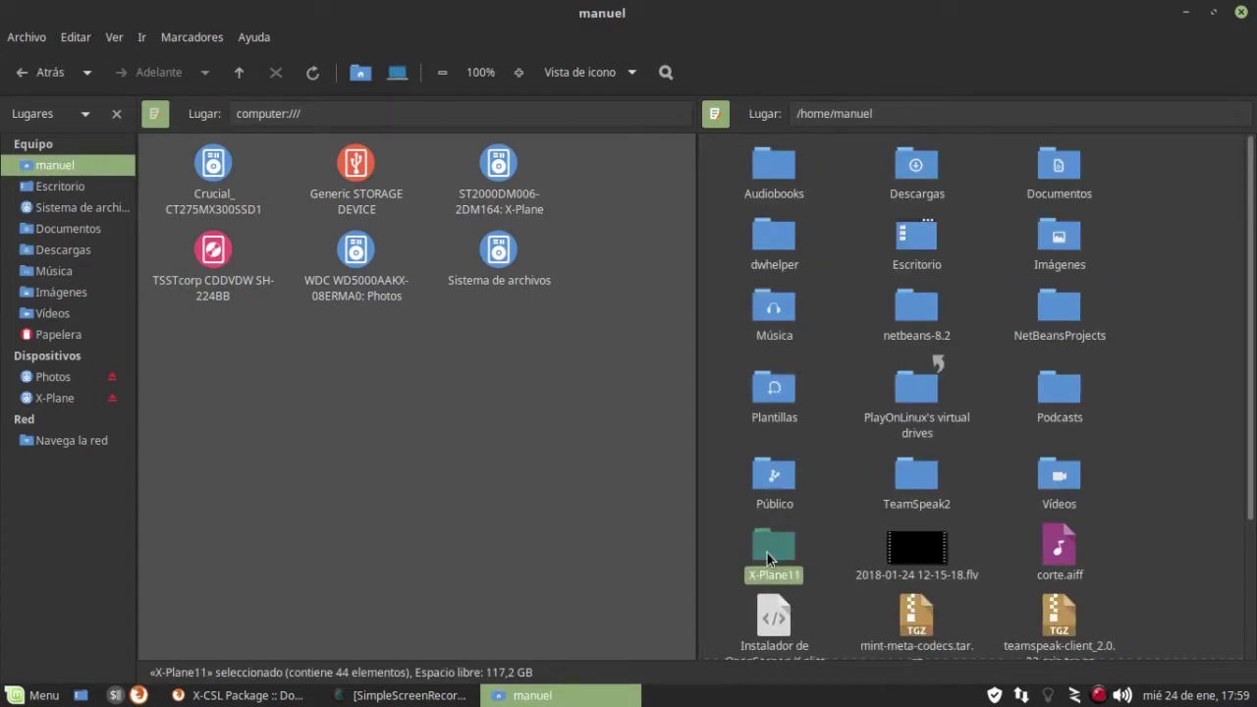
left_click(1068, 403)
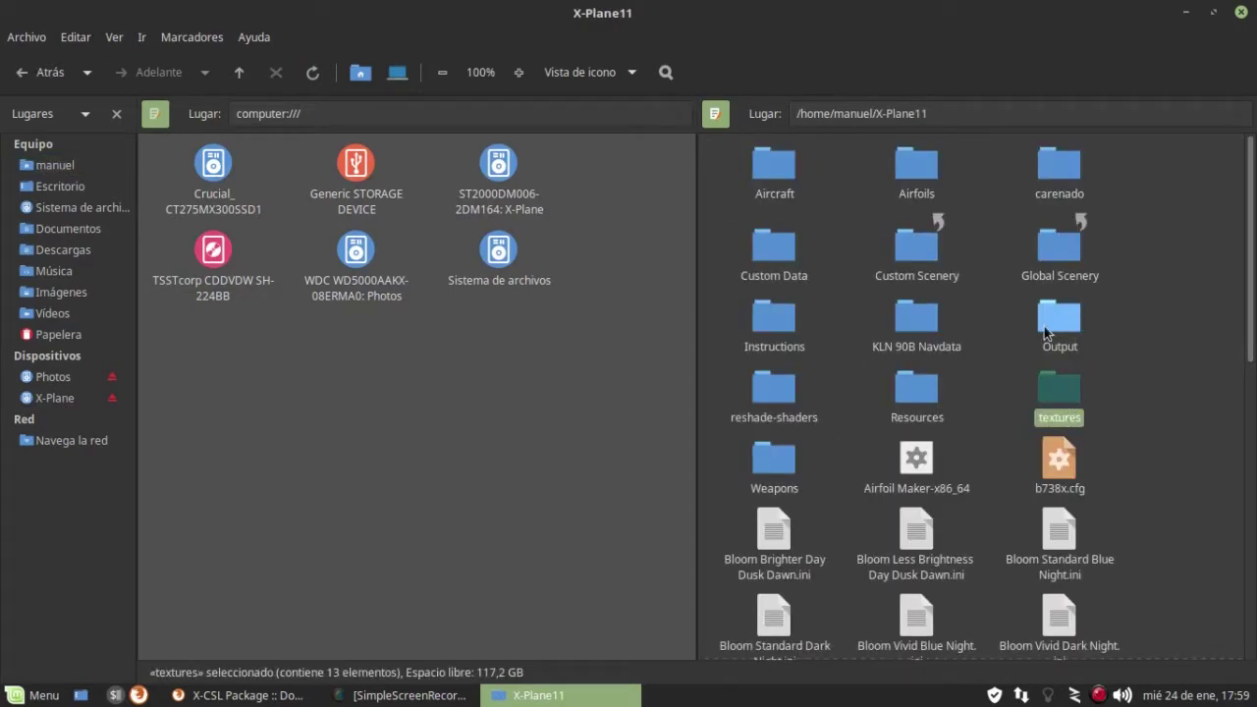
left_click(918, 395)
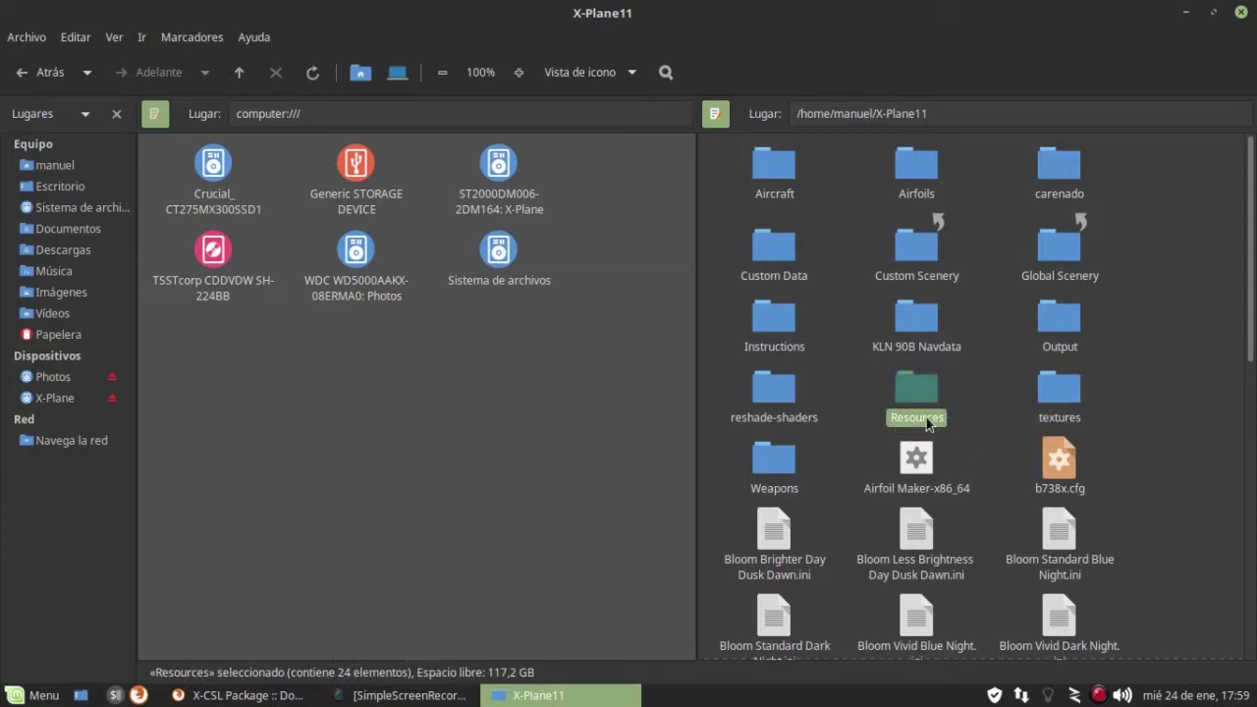
double_click(927, 423)
left_click(1059, 478)
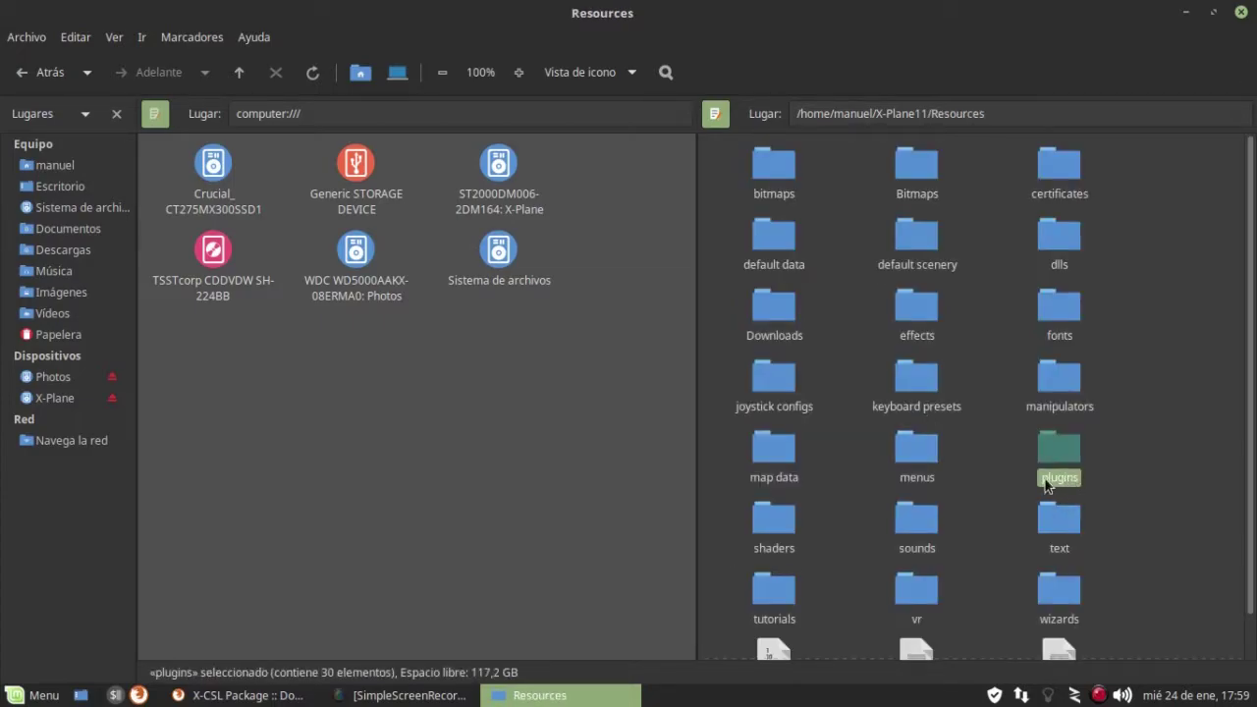
double_click(1059, 480)
scroll(823, 355, "down", 5)
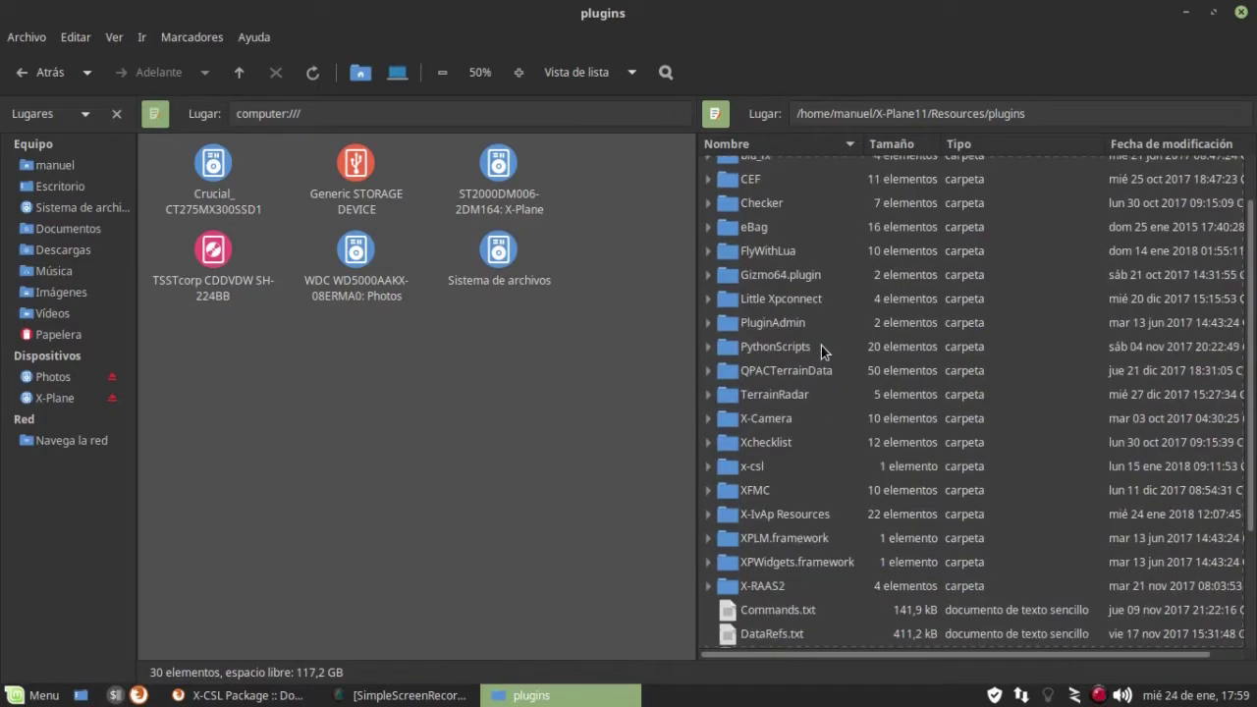
scroll(812, 368, "up", 1)
- In the first pane, go to Descargas and open X-IvAp_040_lin.zip, keeping its window clear of the plugins pane
left_click(234, 343)
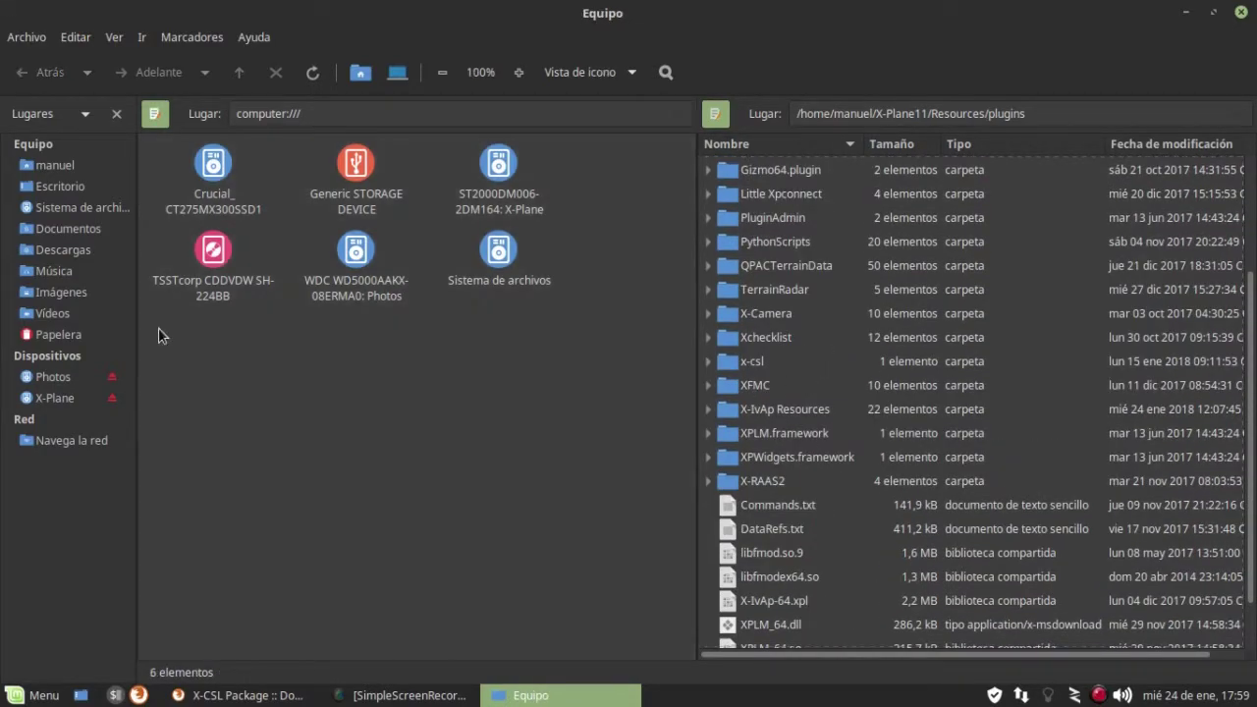
left_click(47, 250)
left_click(363, 187)
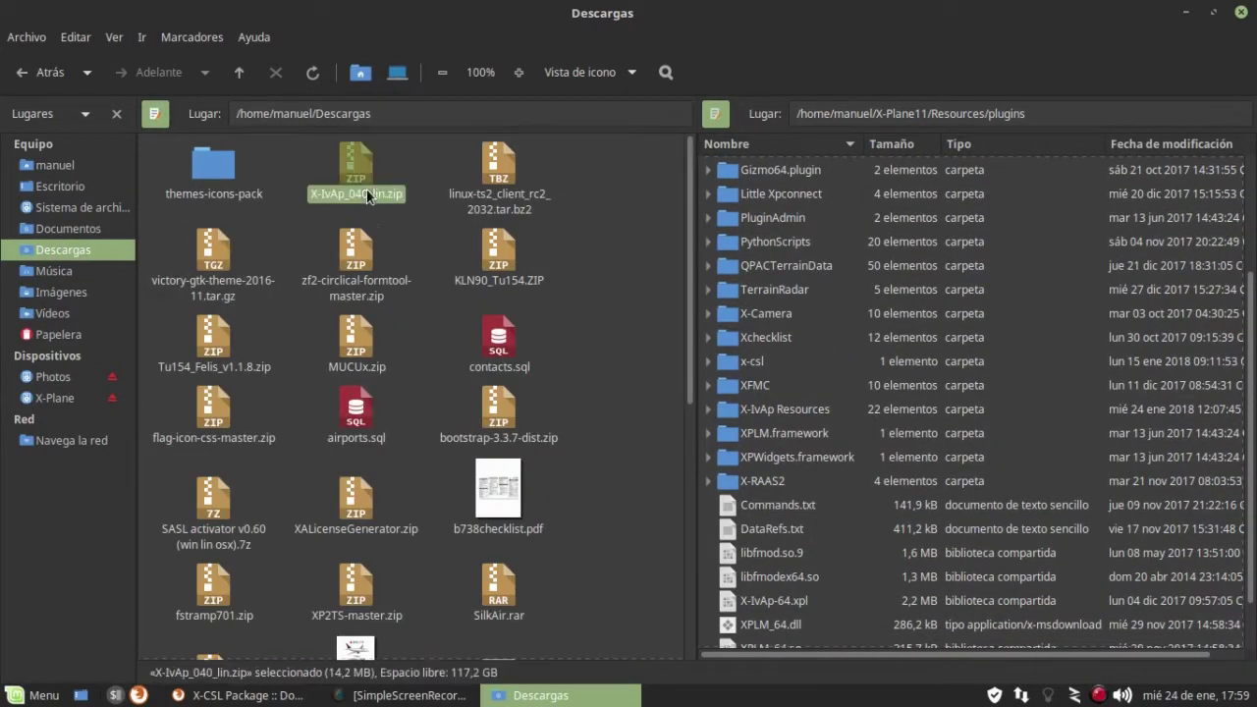
double_click(368, 189)
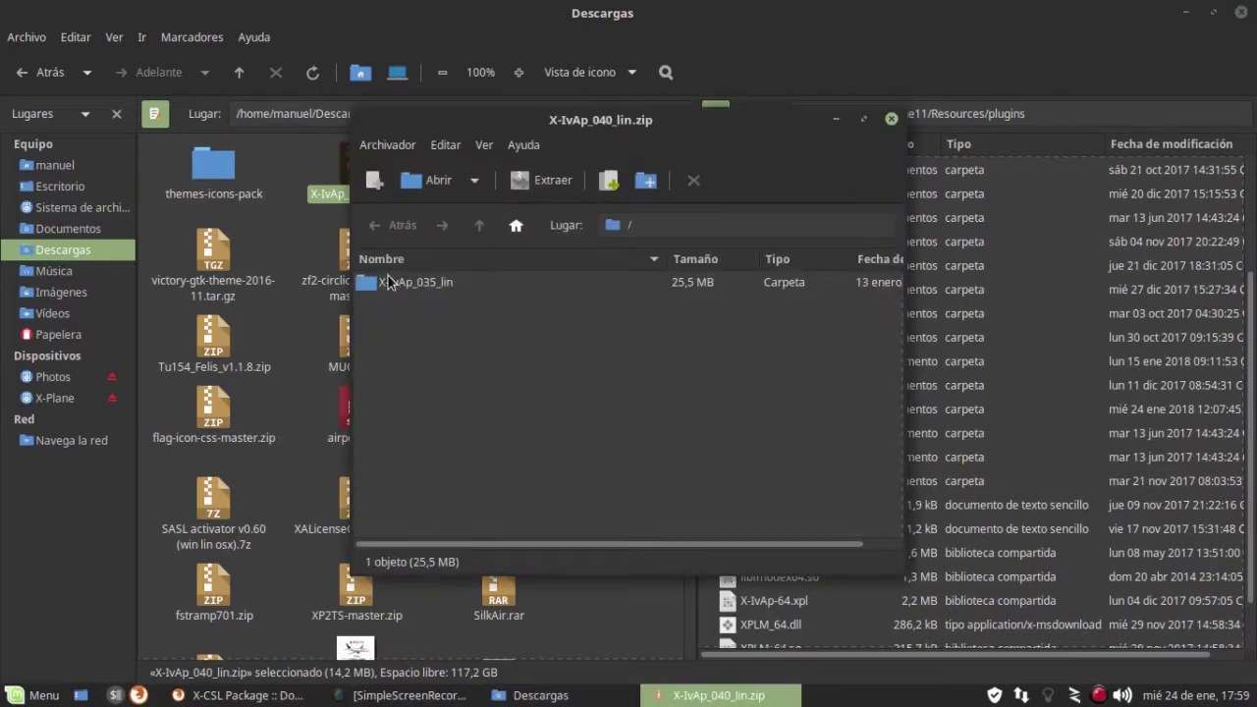
left_click_drag(478, 124, 266, 198)
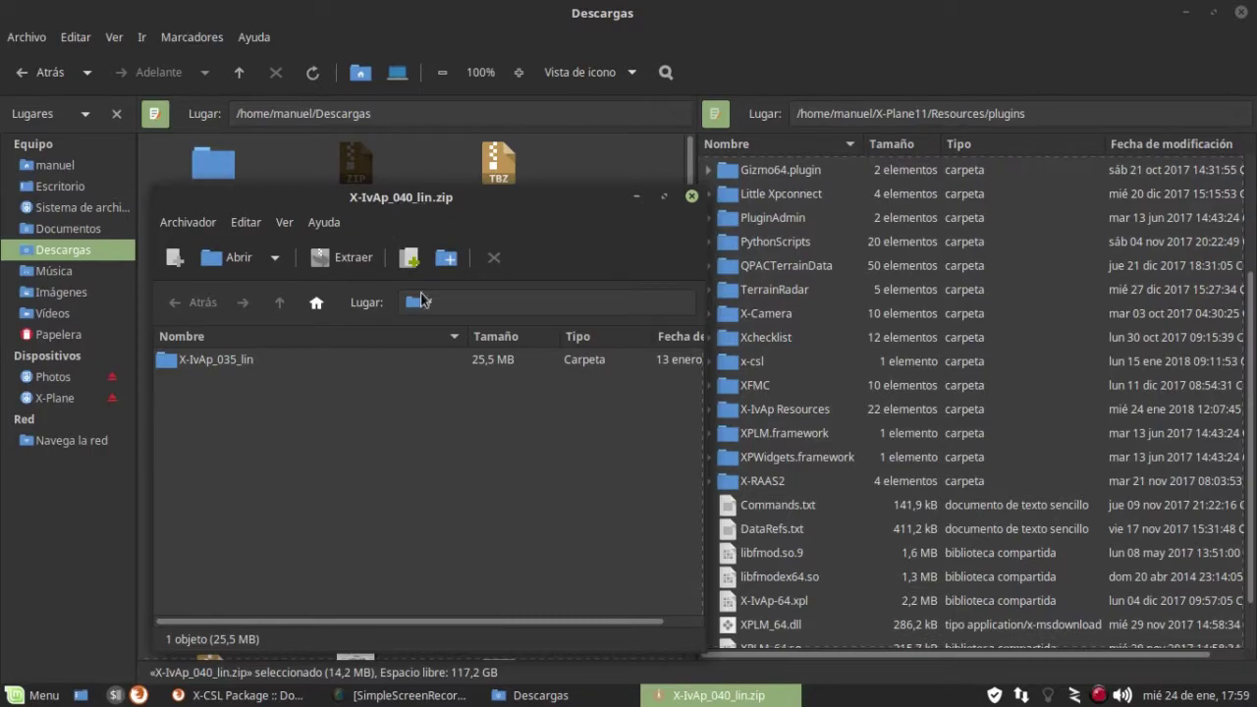
- Inside the archive, open X-IvAp_035_lin and its for_plugins_folder, keeping the plugins listing uncovered
left_click(261, 366)
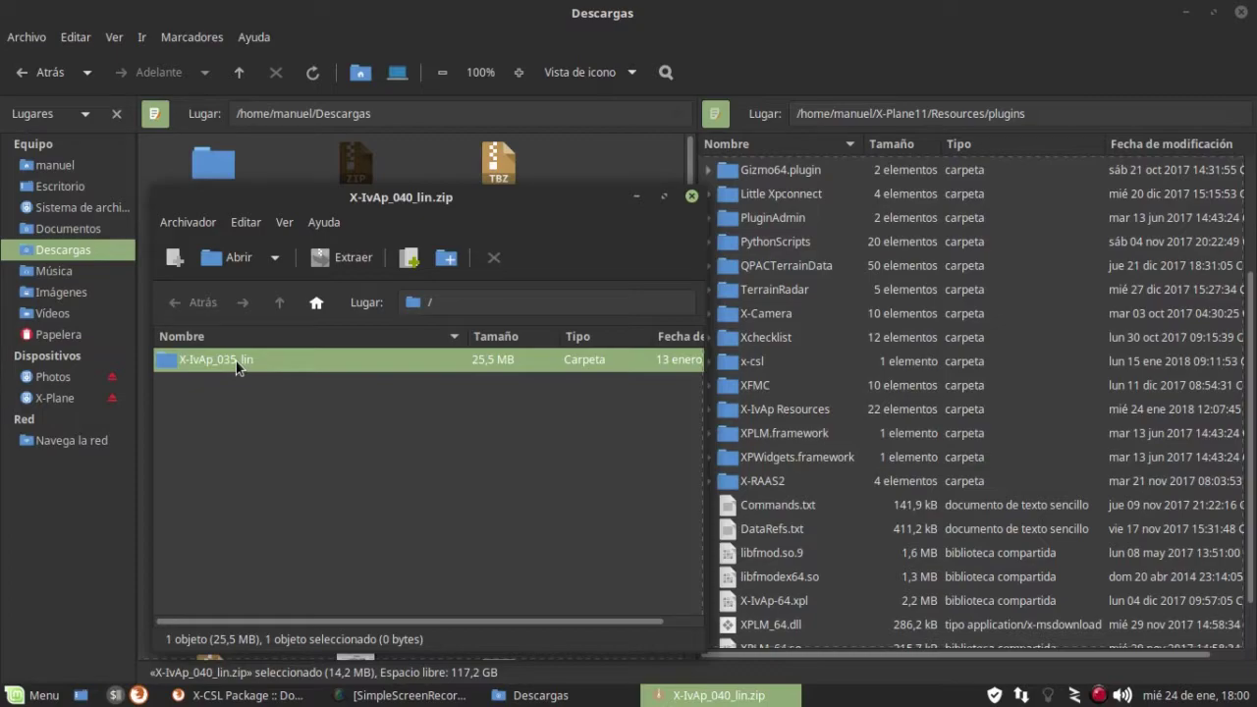
double_click(237, 364)
left_click_drag(341, 210, 357, 123)
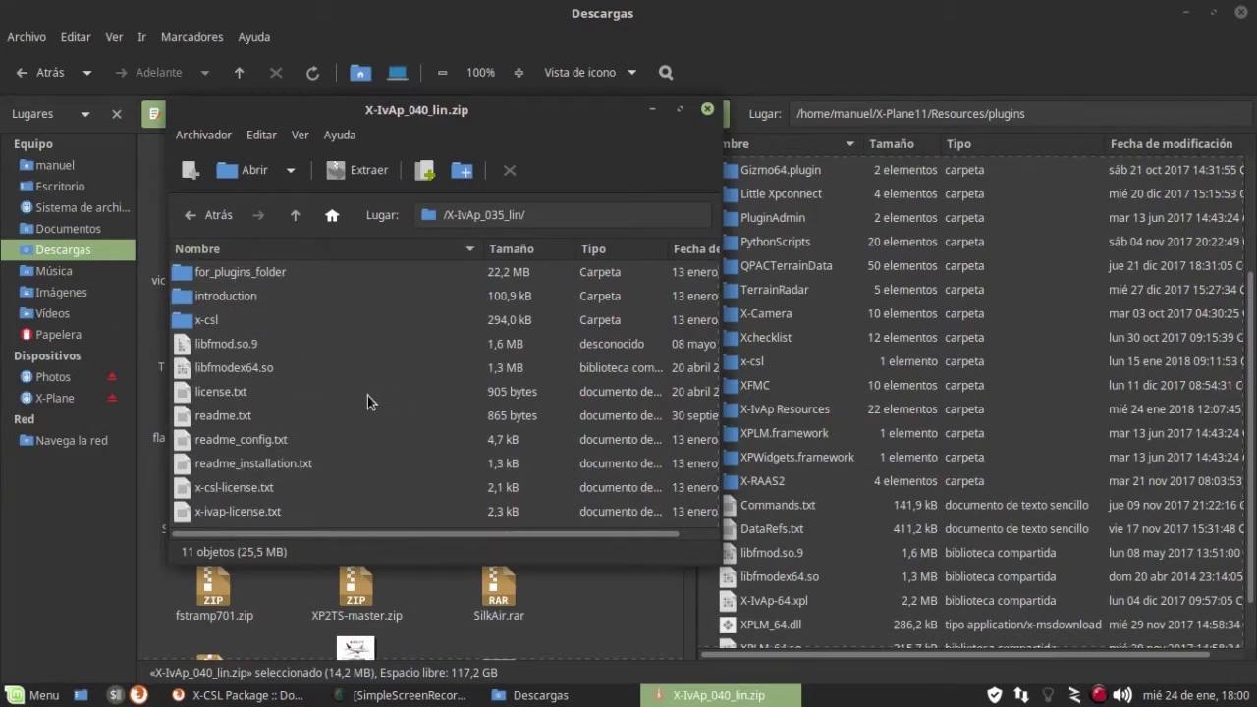
left_click_drag(461, 110, 359, 127)
left_click(126, 337)
left_click(144, 312)
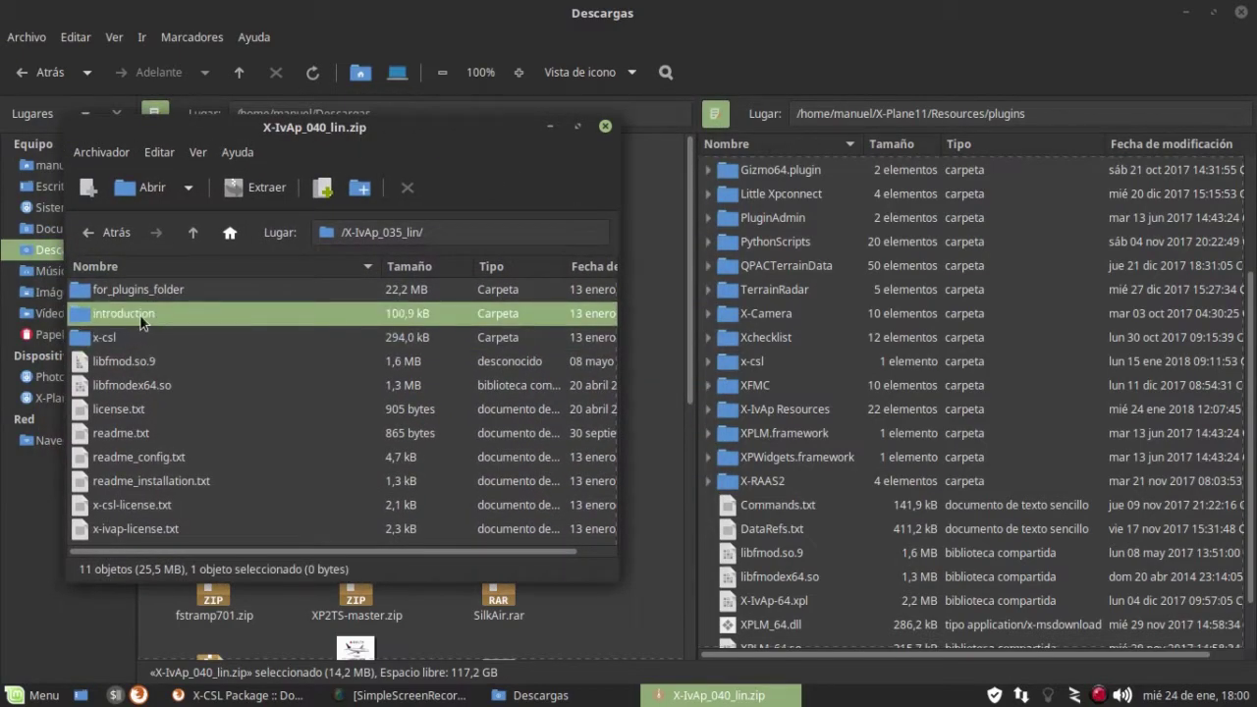
left_click(139, 291)
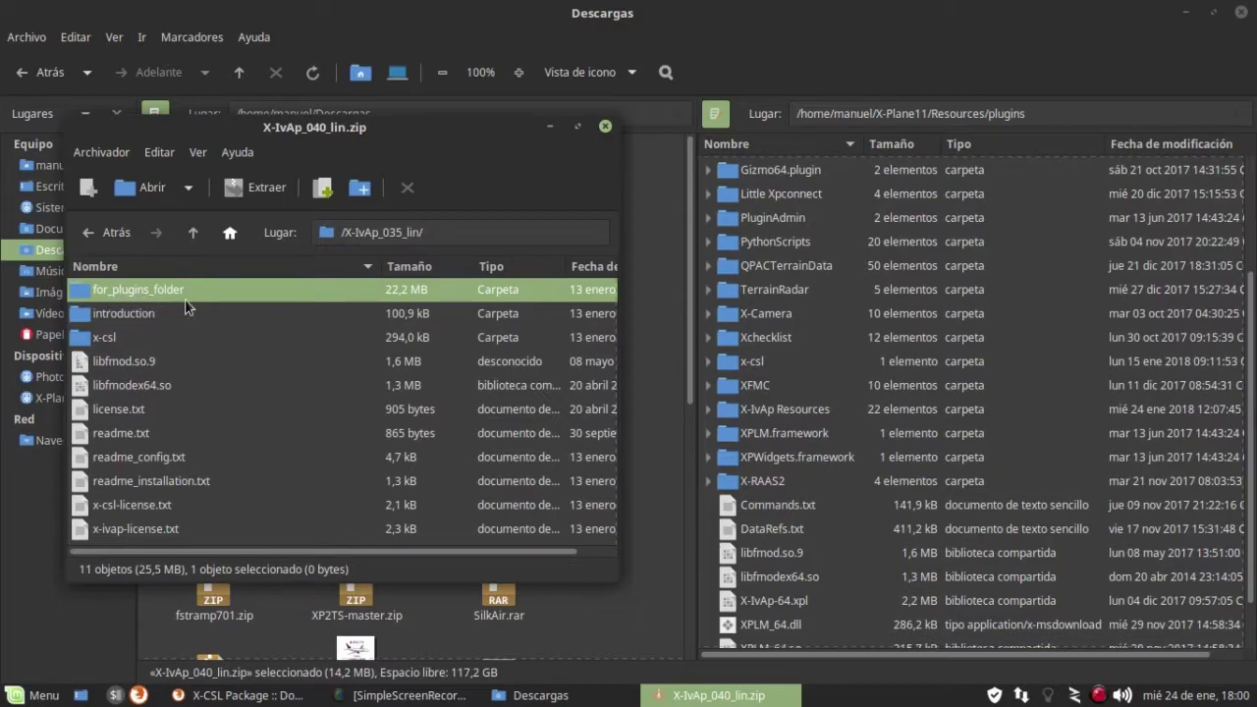
double_click(151, 297)
- Select the X-IvAp Resources folder and the X-IvAp-64.xpl file together inside the archive
left_click(136, 294)
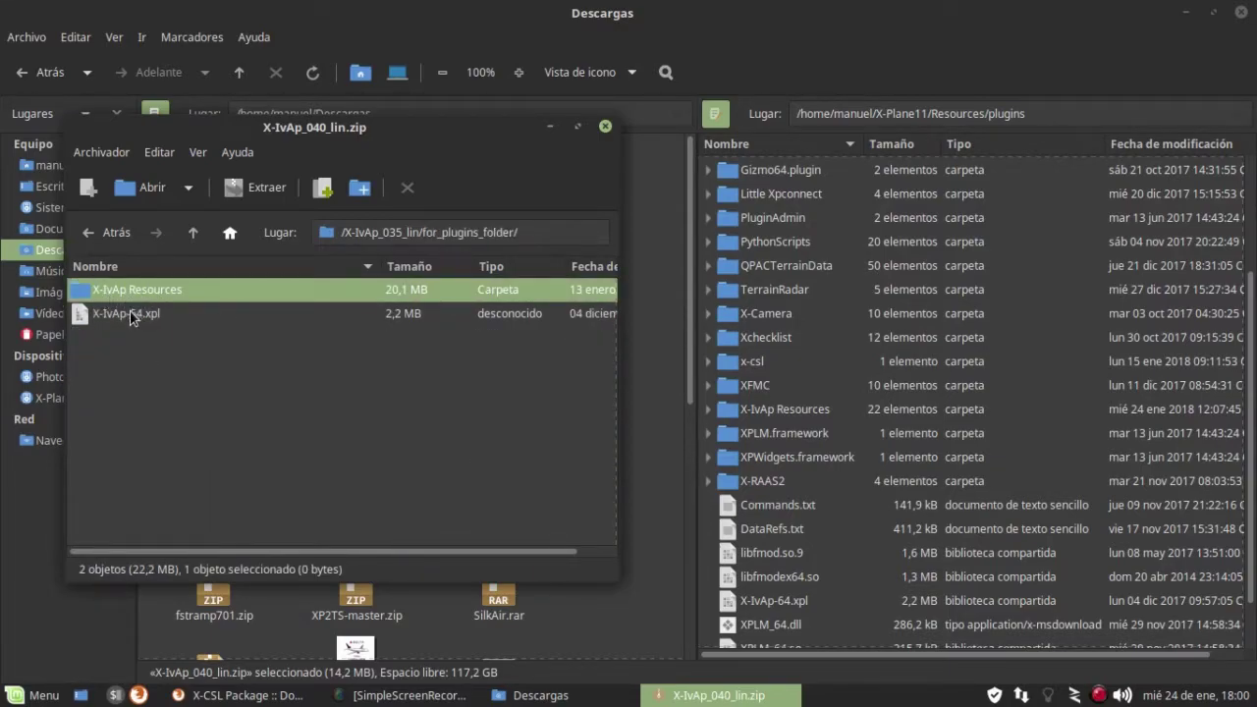
left_click(126, 312, "shift")
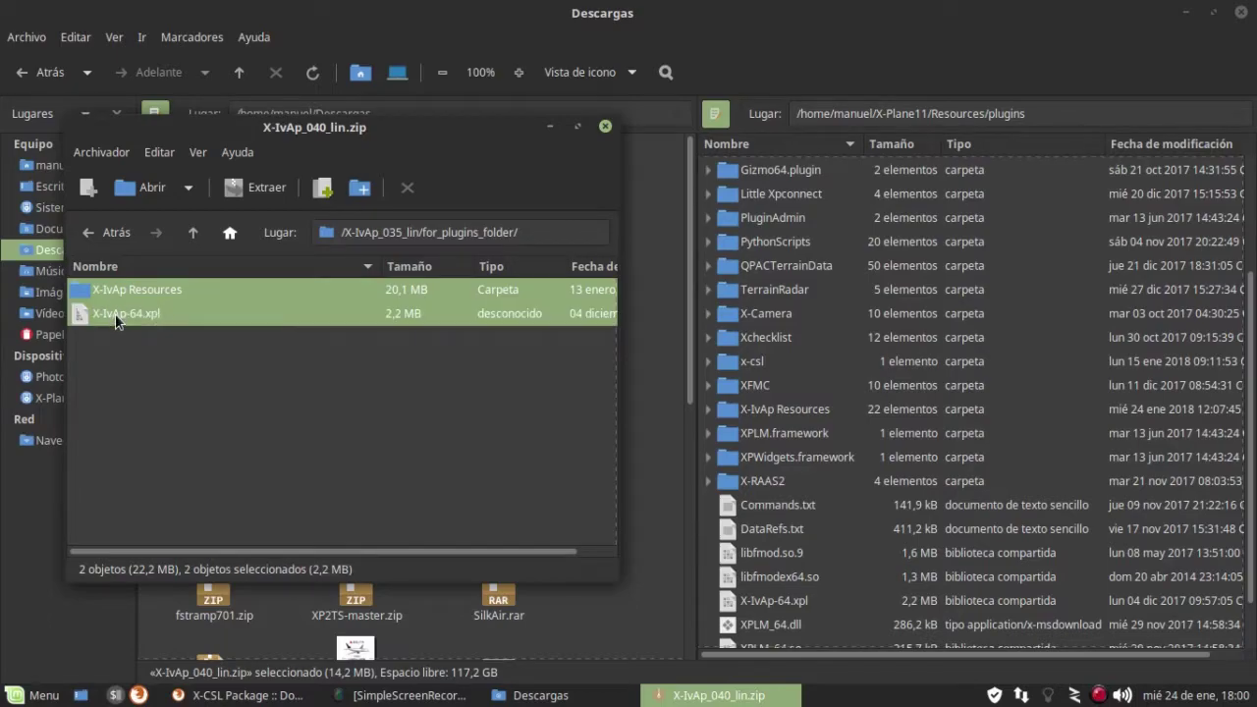
right_click(115, 313)
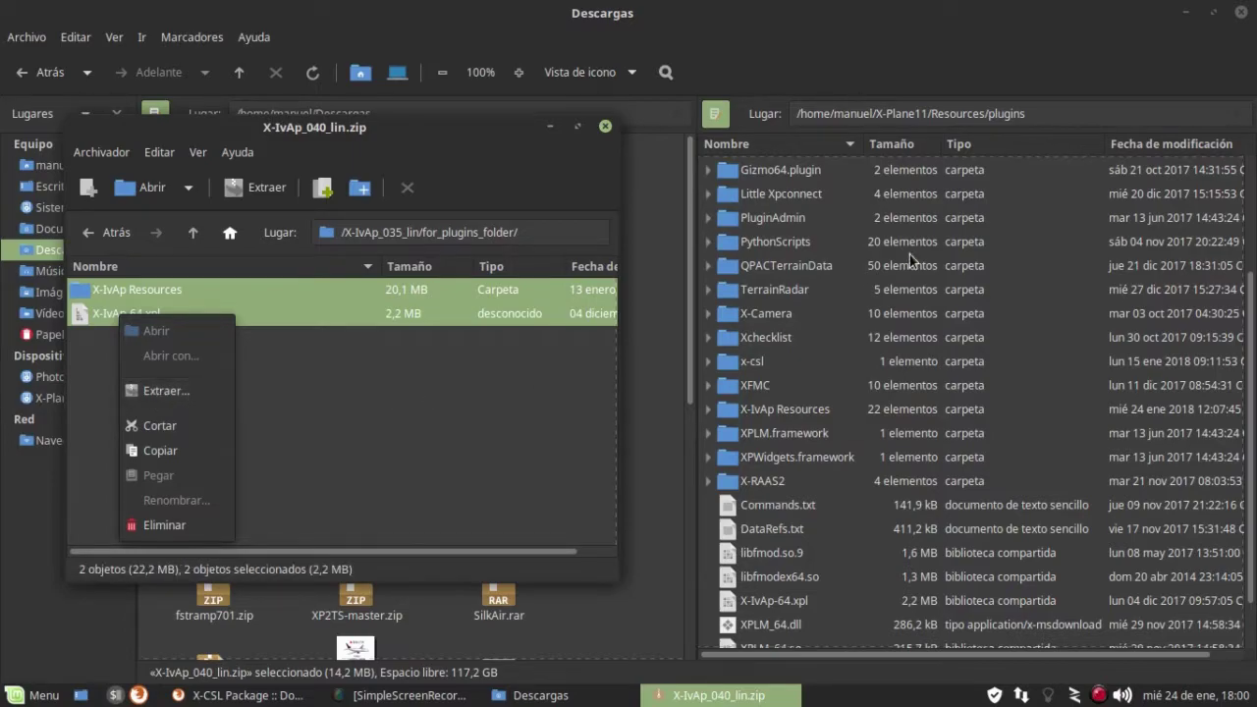
left_click(813, 245)
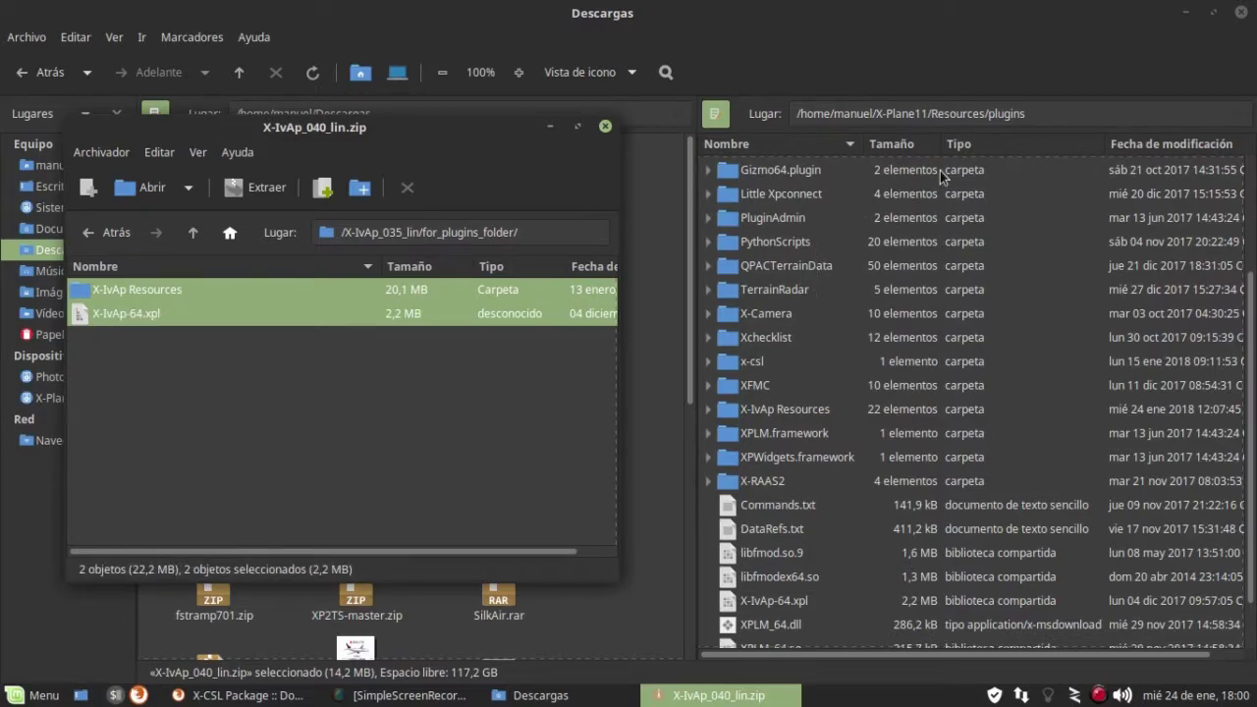
- Locate the existing X-IvAp Resources folder and X-IvAp-64.xpl file in the X-Plane plugins folder
left_click(807, 337)
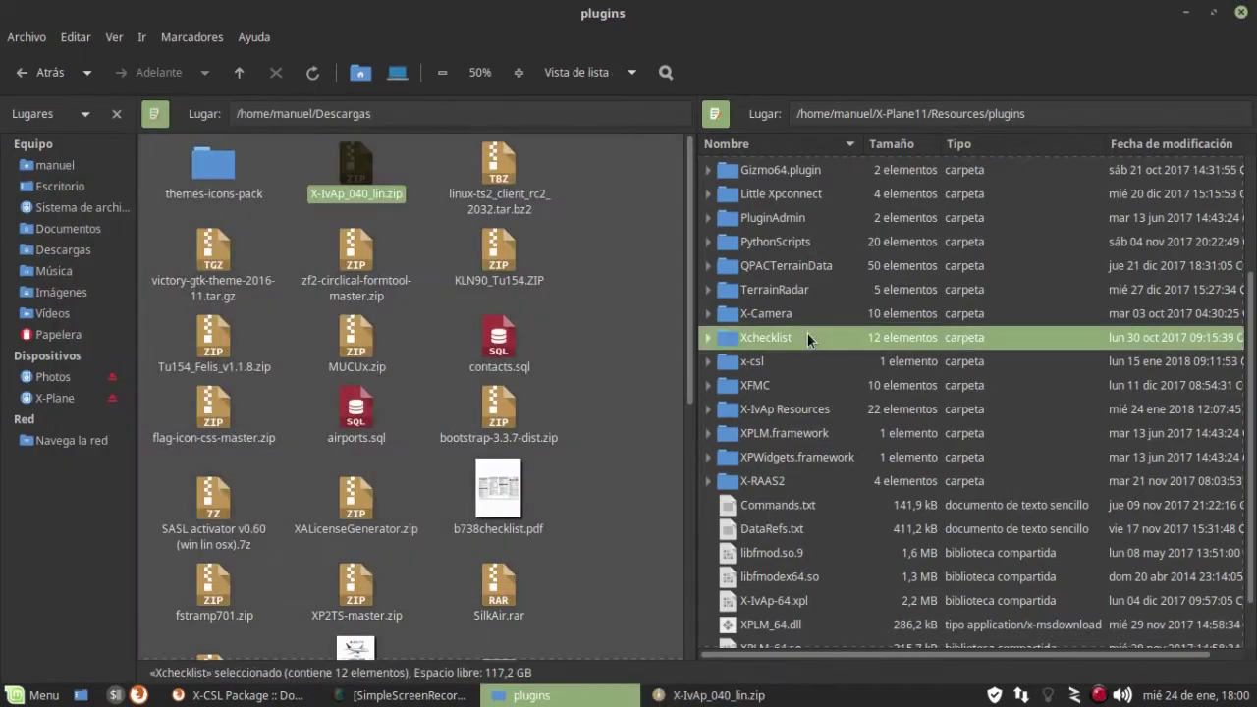
left_click(819, 417)
left_click(702, 696)
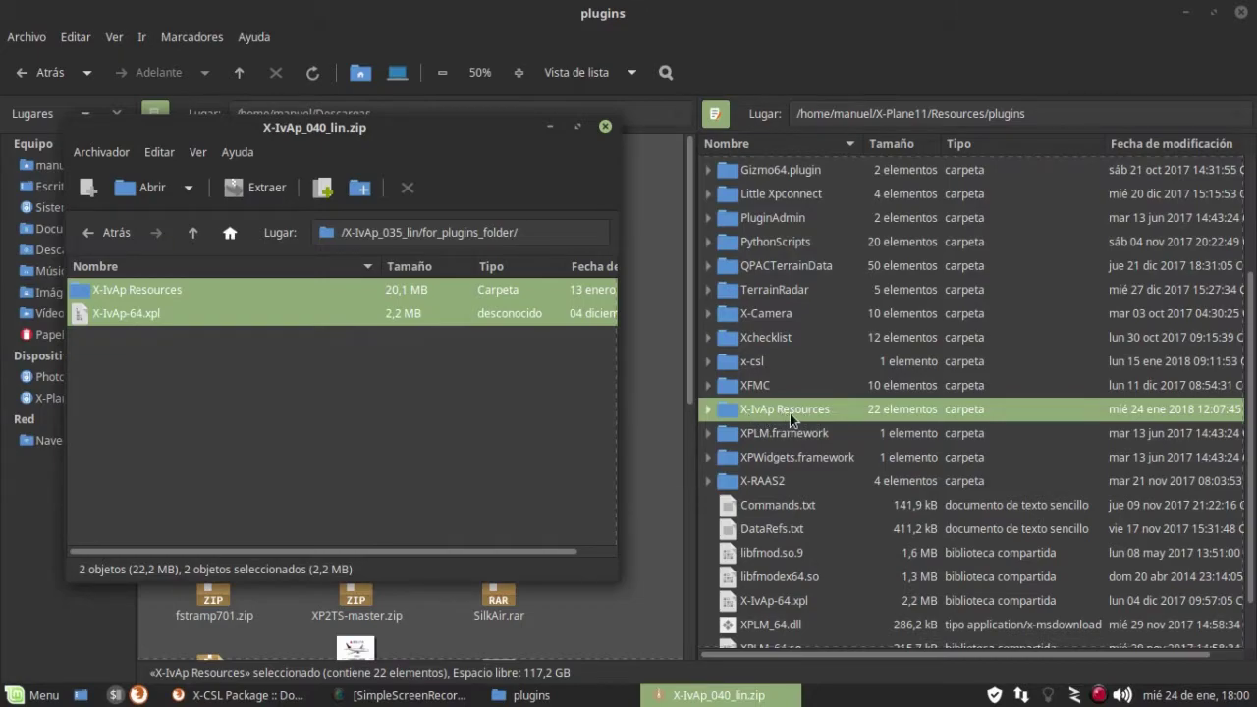
left_click(820, 521)
scroll(820, 508, "down", 1)
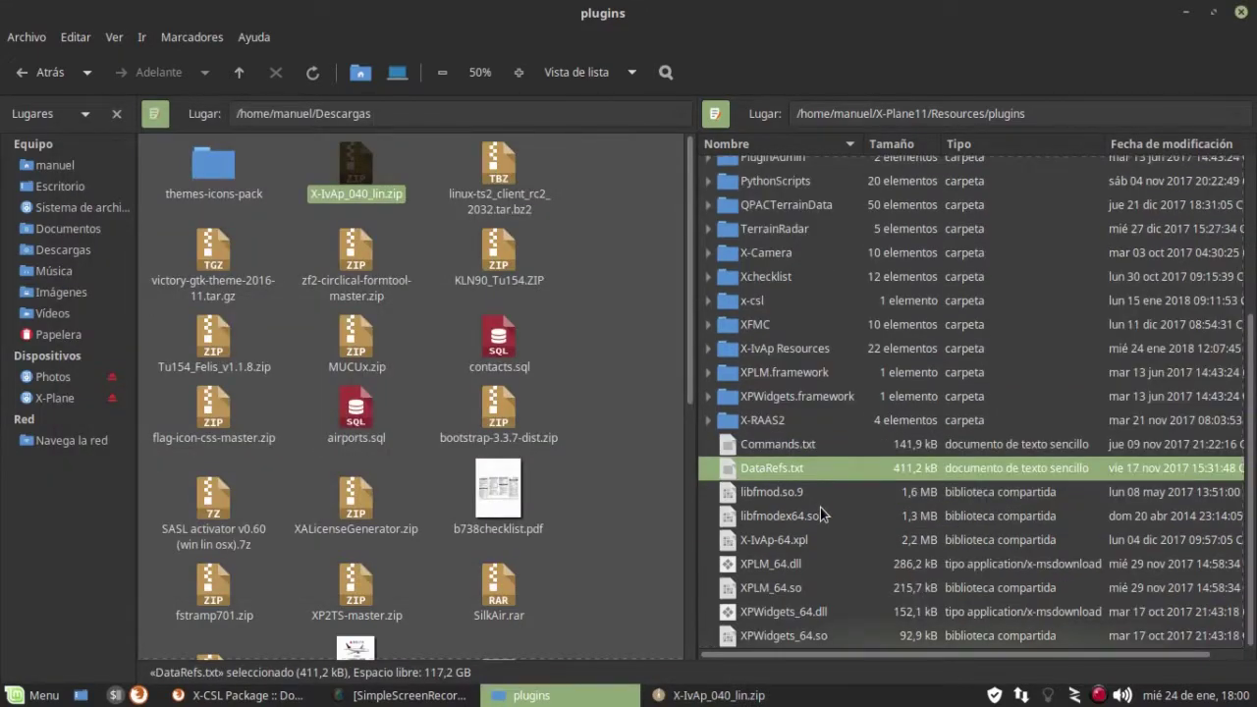
left_click(759, 543)
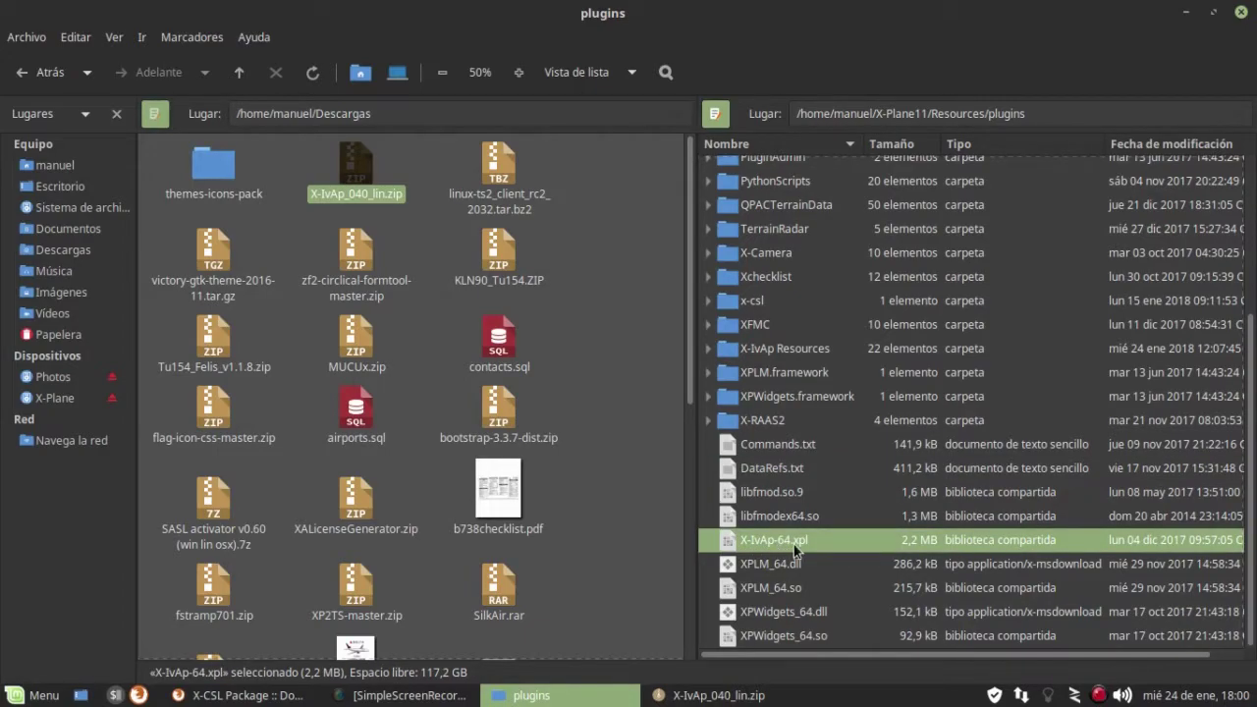
left_click(693, 696)
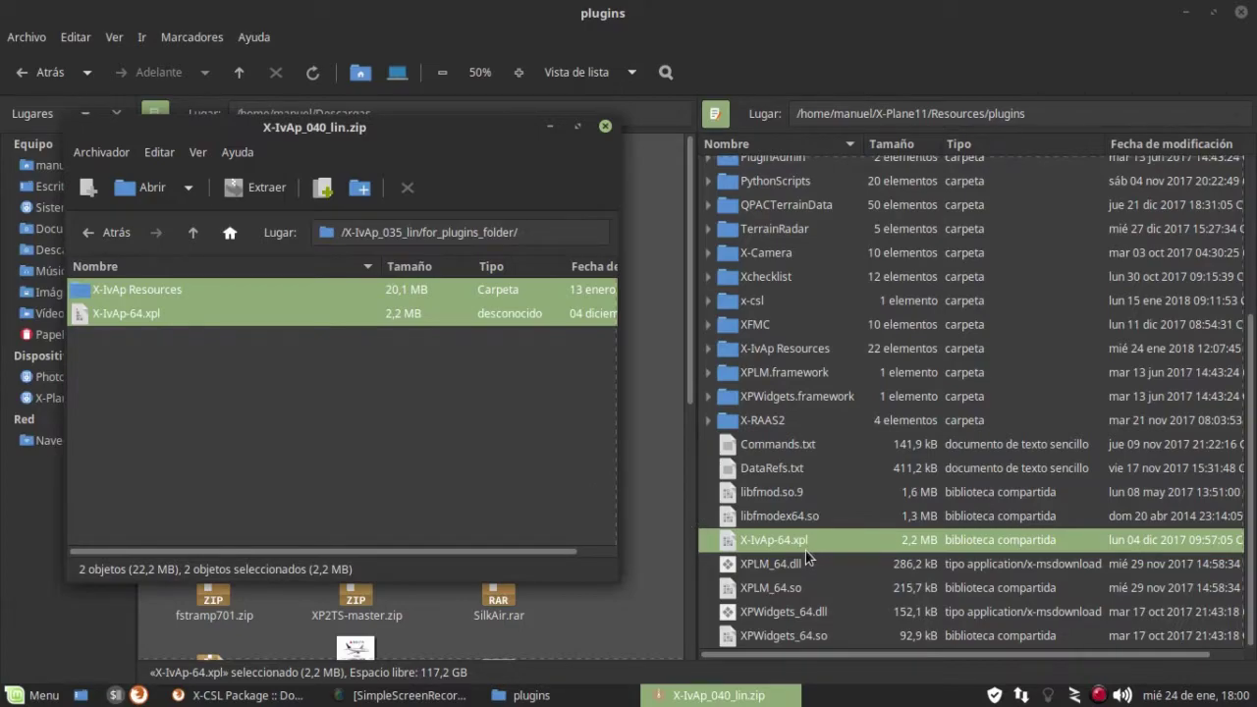
left_click(762, 406)
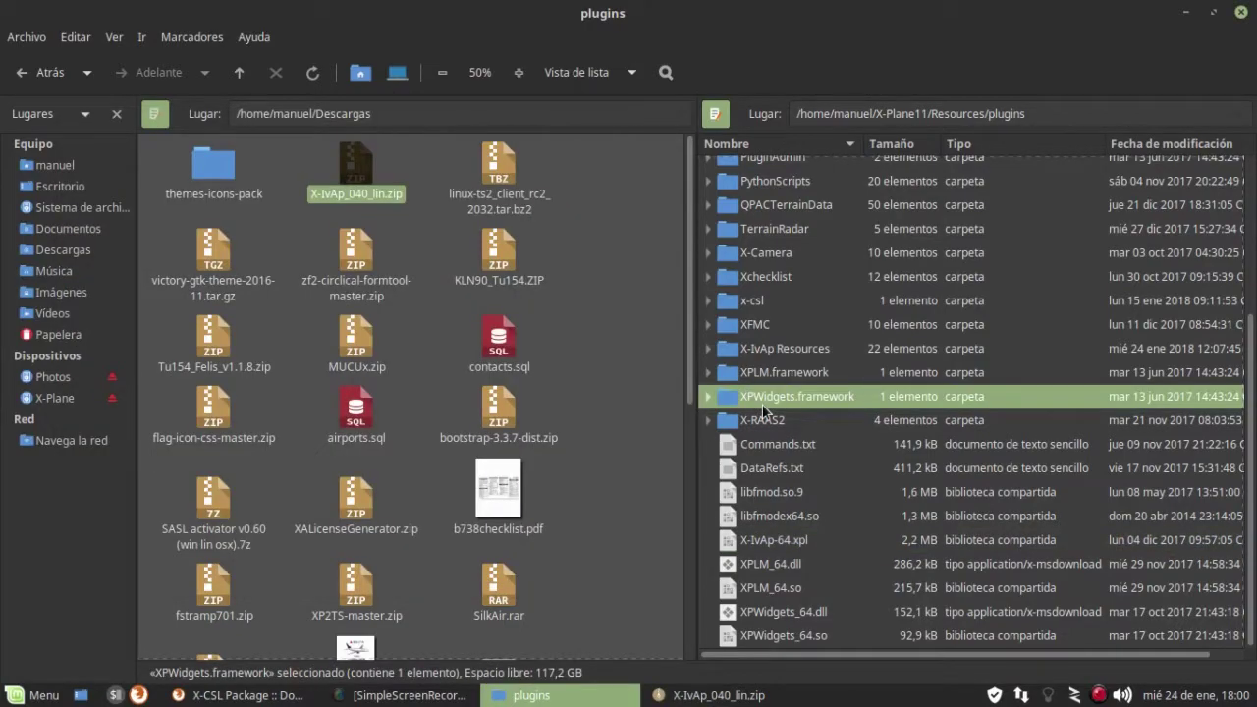
- Switch to Firefox and examine the X-CSL Package download page's address, installation instructions, Linux notes and download list
left_click(240, 693)
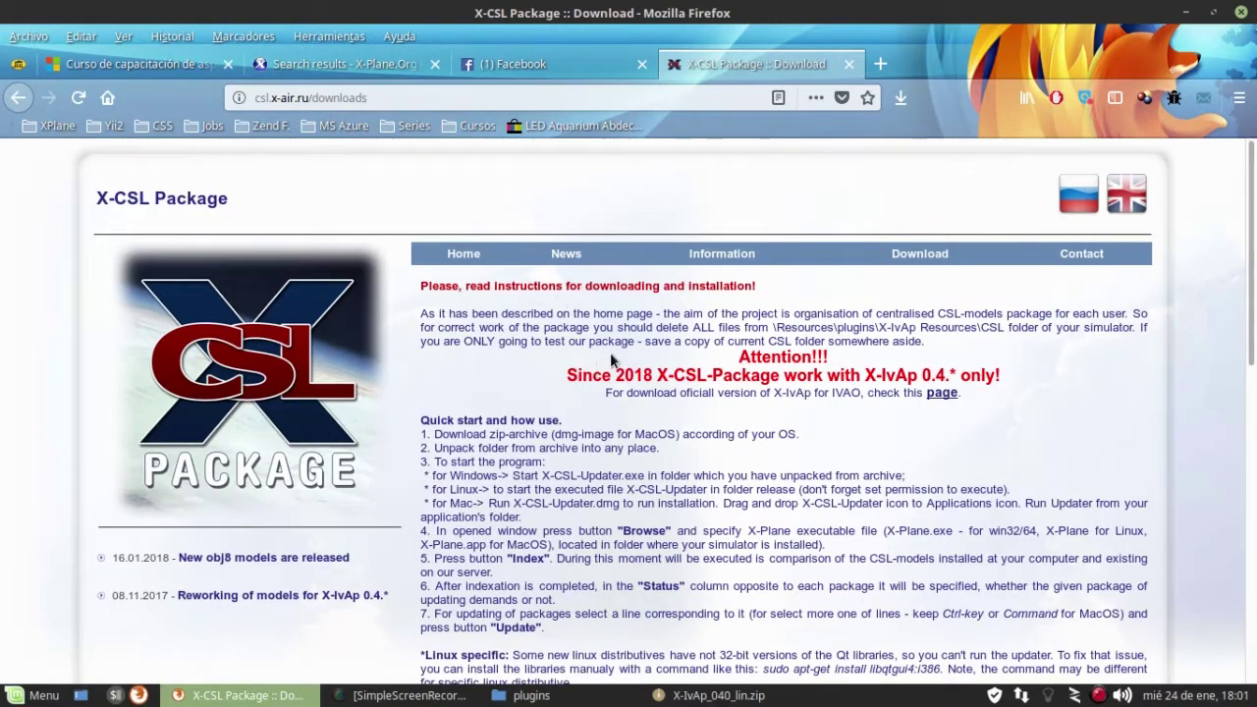
scroll(535, 319, "down", 1)
scroll(534, 319, "up", 1)
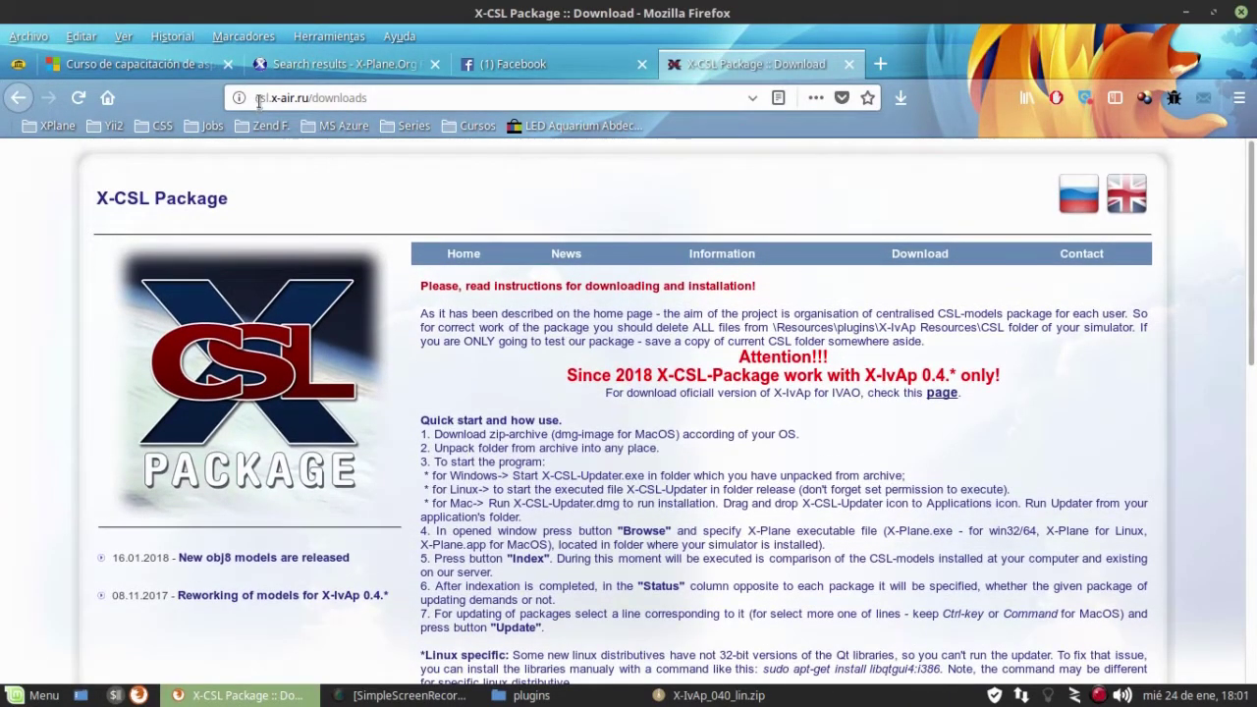
left_click(254, 98)
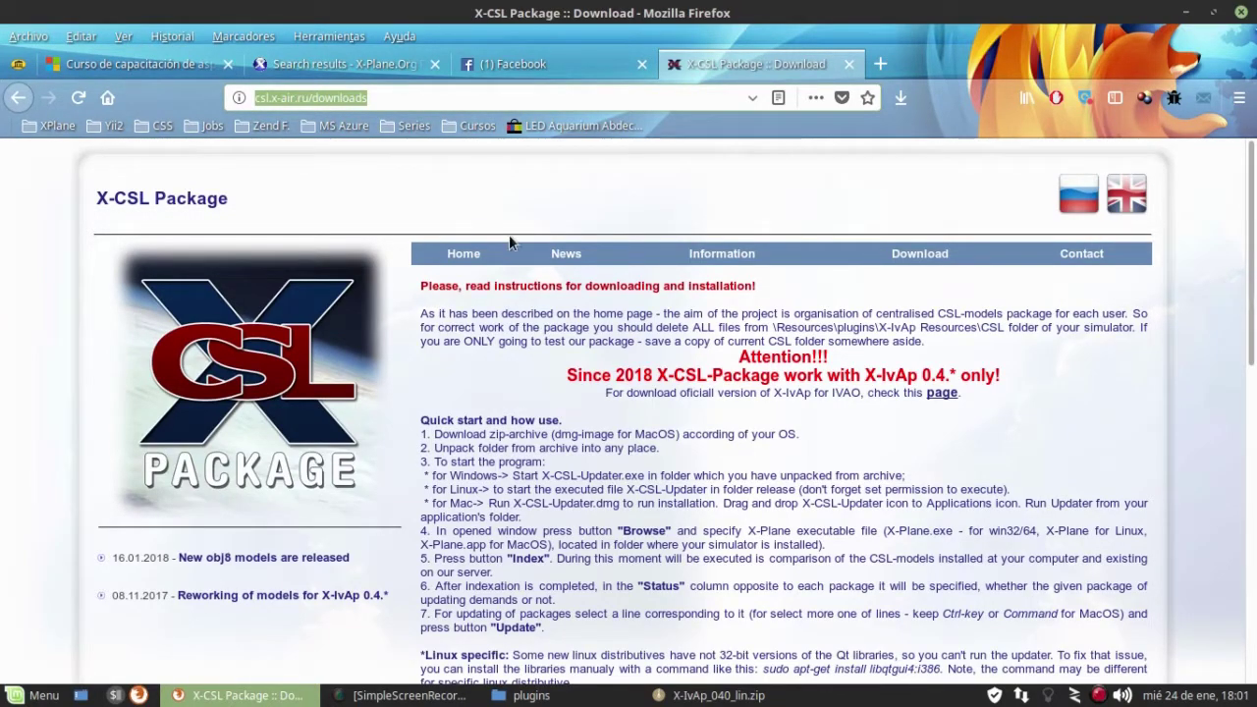
scroll(536, 282, "down", 4)
scroll(535, 281, "down", 4)
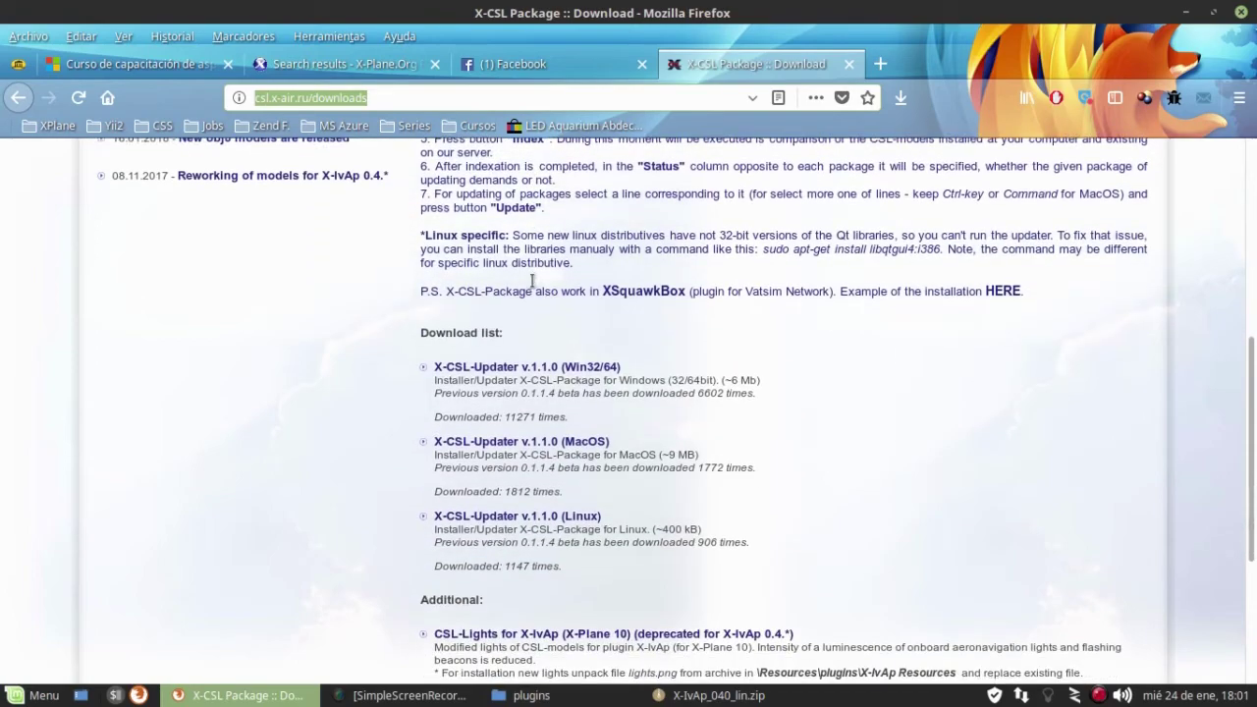
scroll(533, 284, "down", 1)
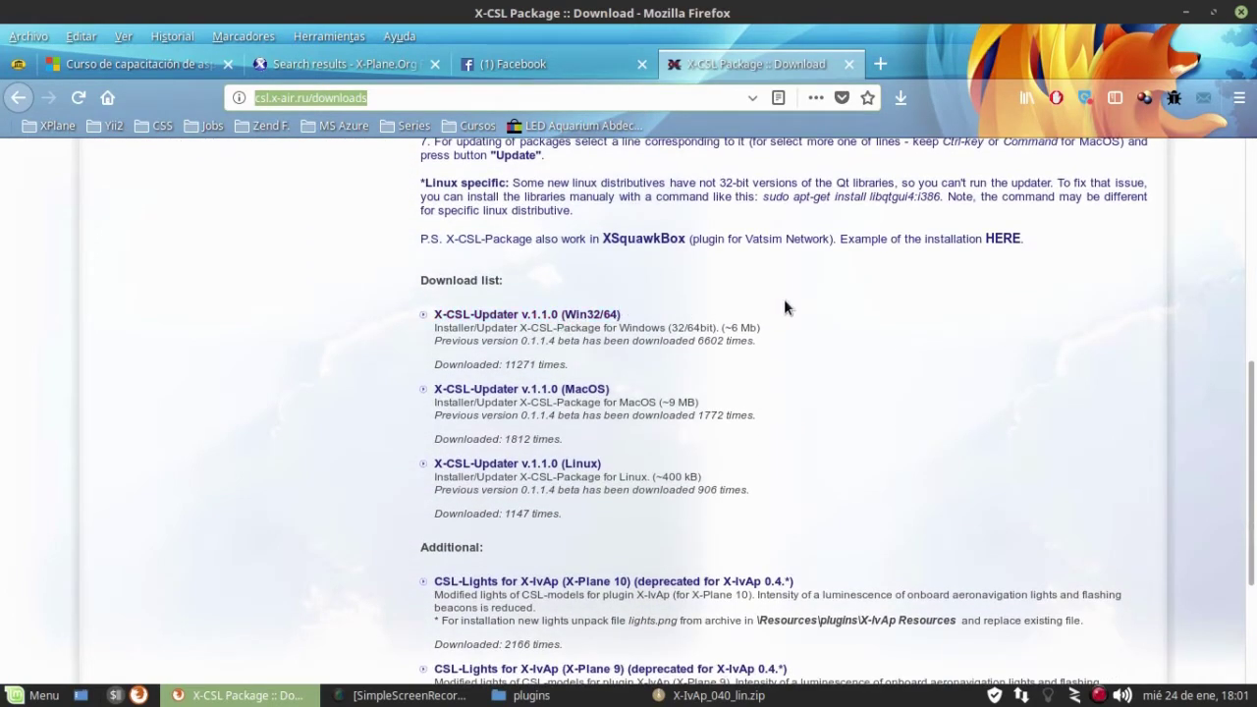
scroll(784, 299, "up", 2)
scroll(784, 302, "up", 1)
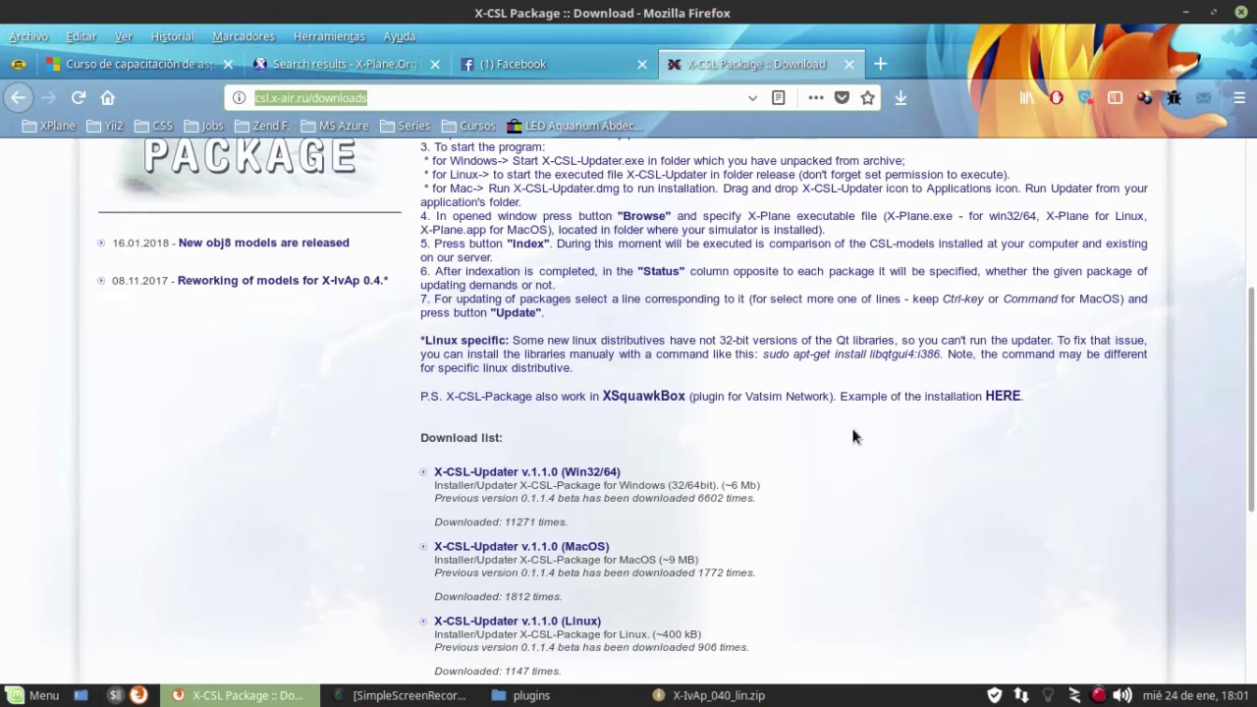
scroll(851, 438, "down", 3)
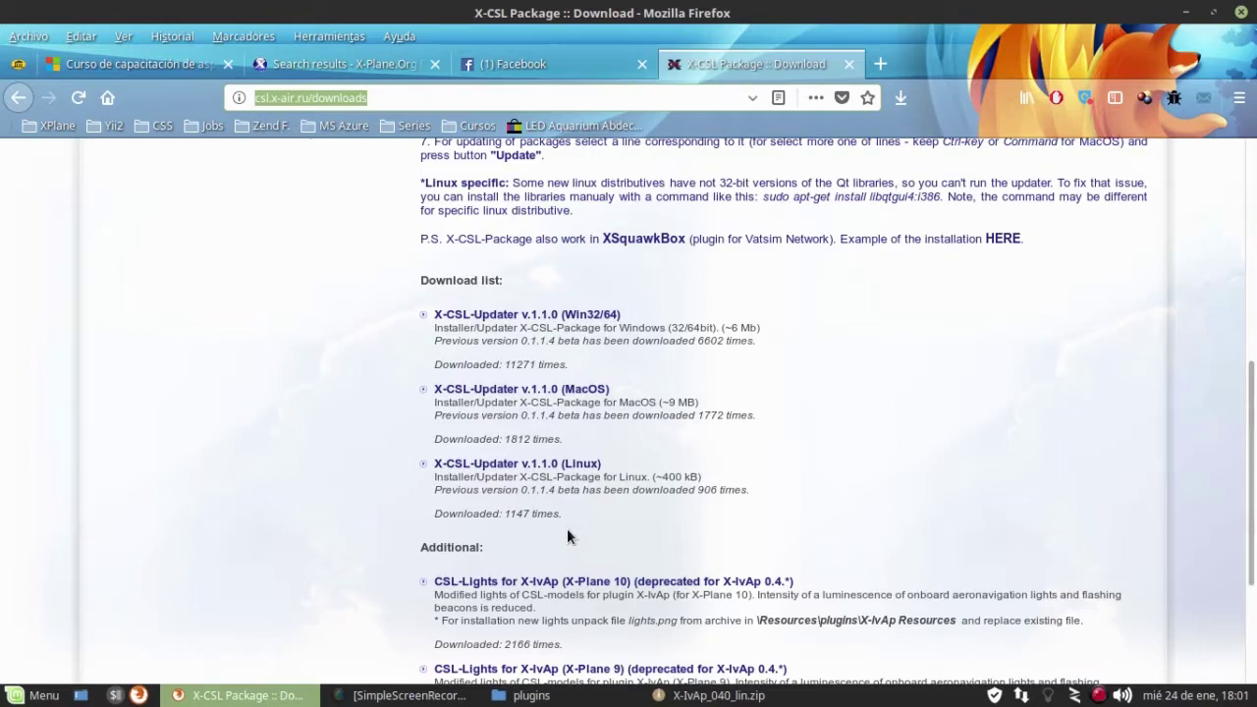
- Switch to the file manager and locate the x-csl folder inside the X-Plane plugins folder
left_click(546, 699)
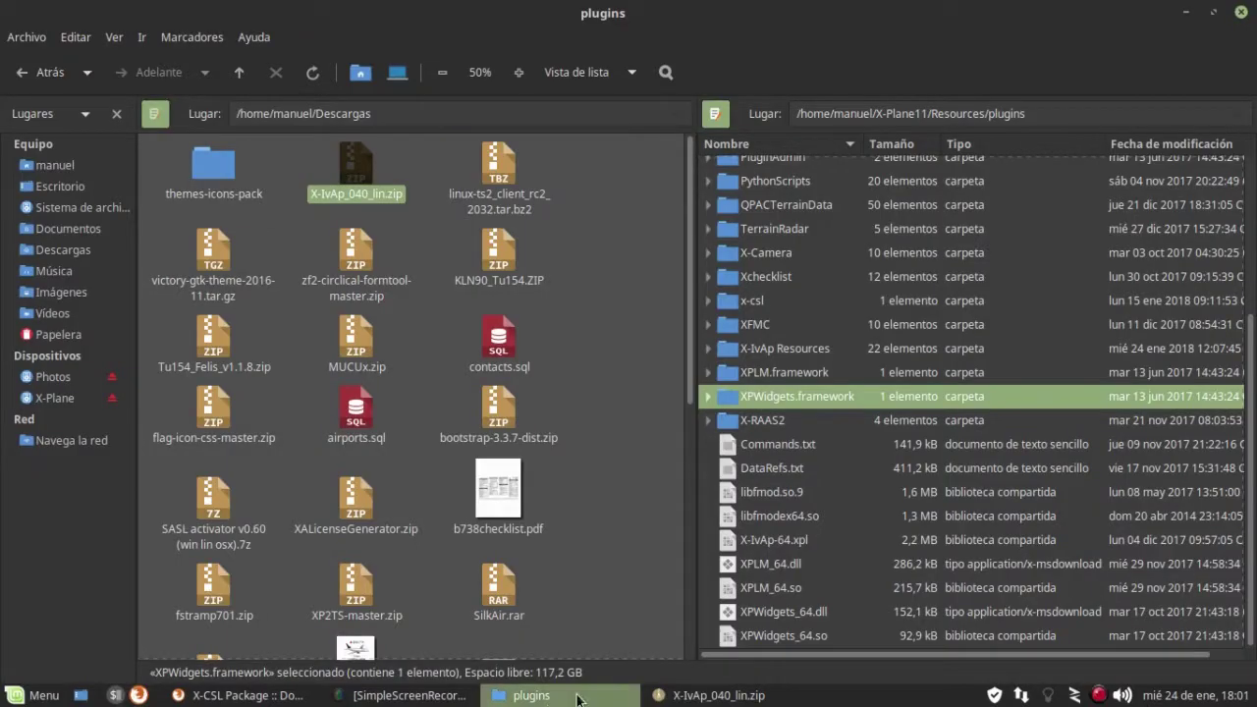
left_click(817, 329)
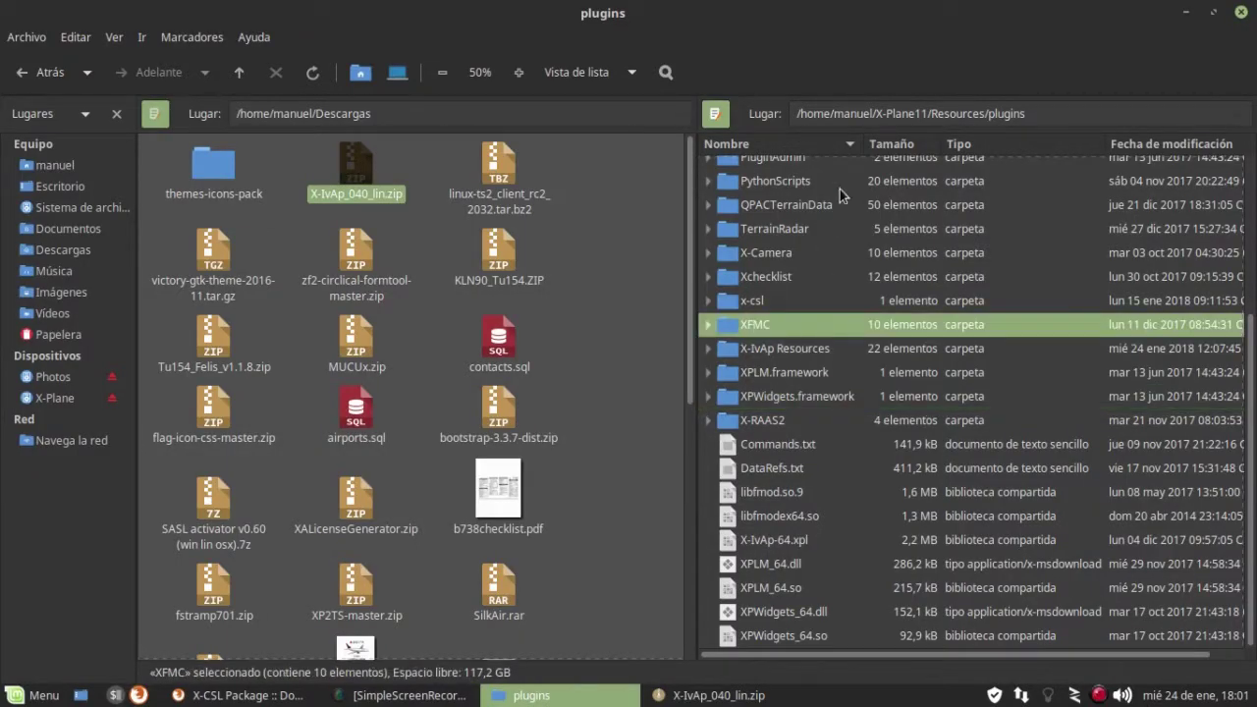
left_click(753, 301)
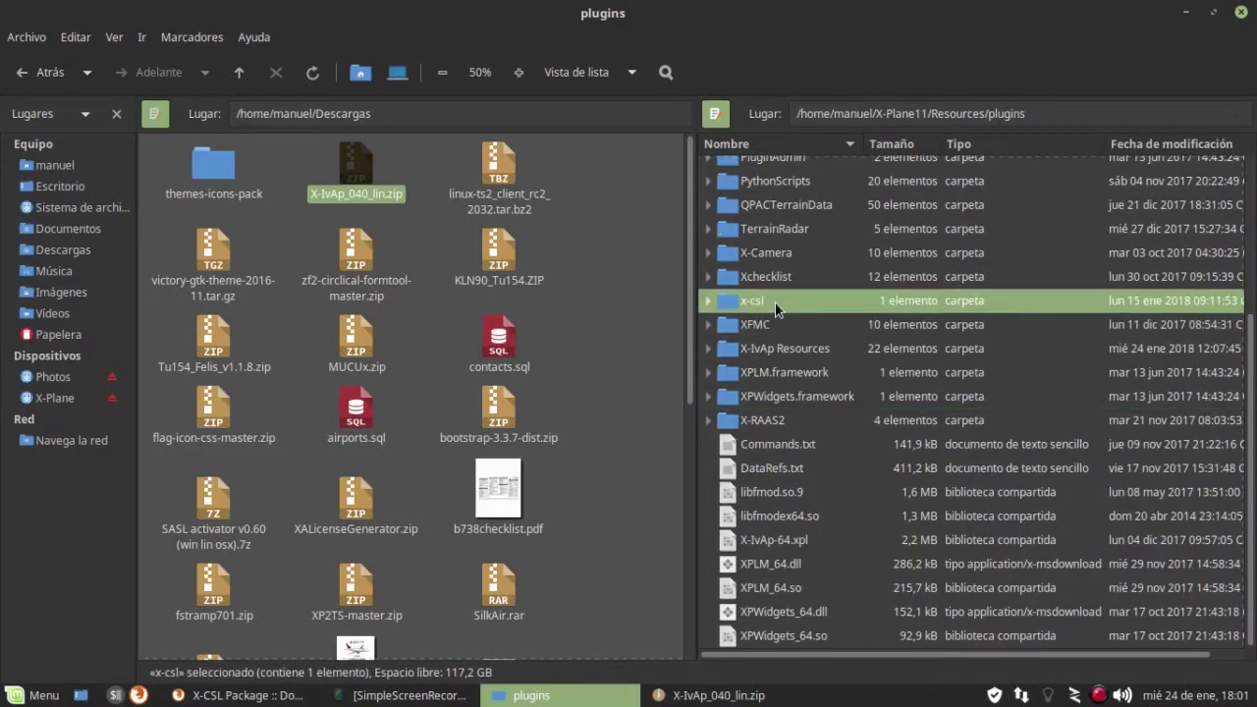
- Return to Firefox and download X-CSL-Updater v.1.1.0 (Linux) from the download list
left_click(678, 696)
left_click(240, 695)
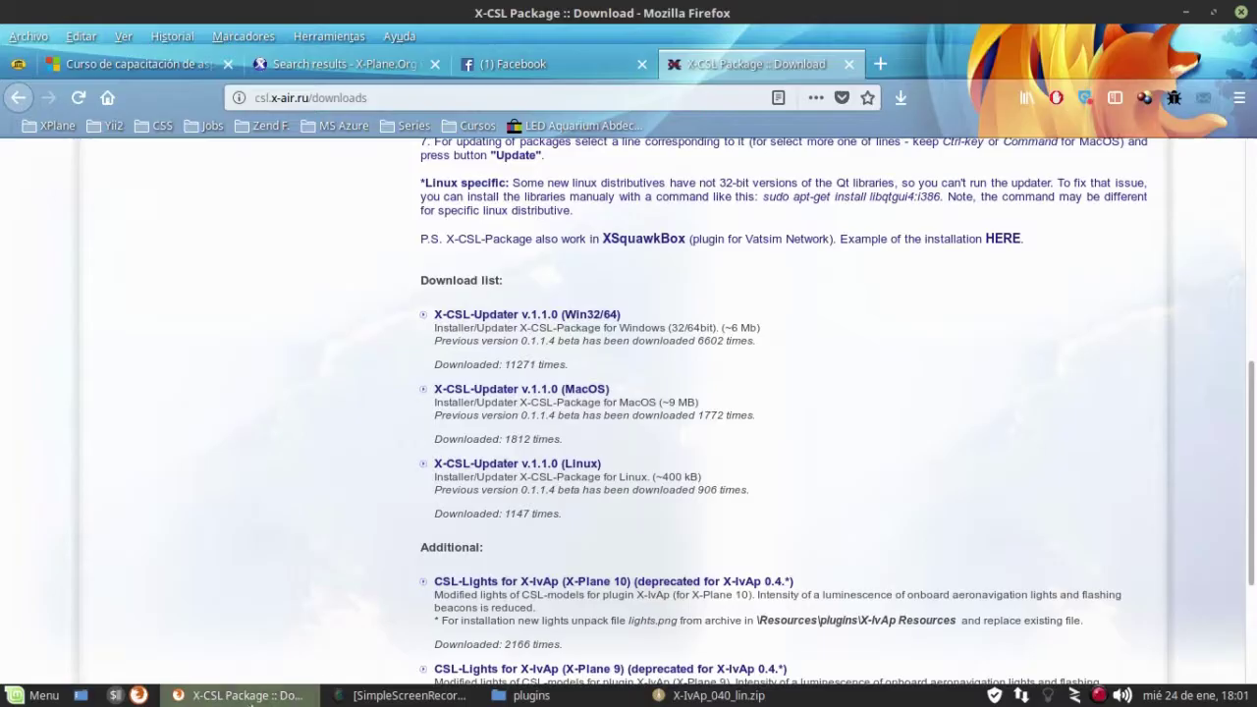
left_click(550, 471)
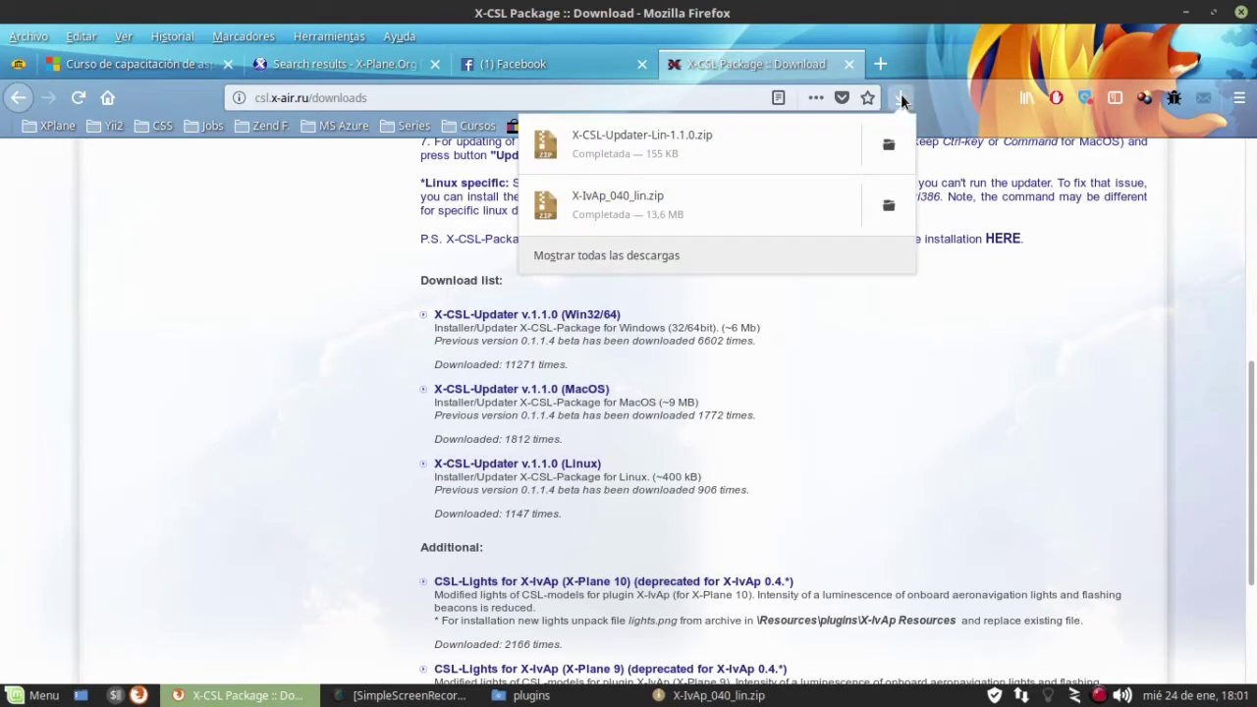
left_click(531, 695)
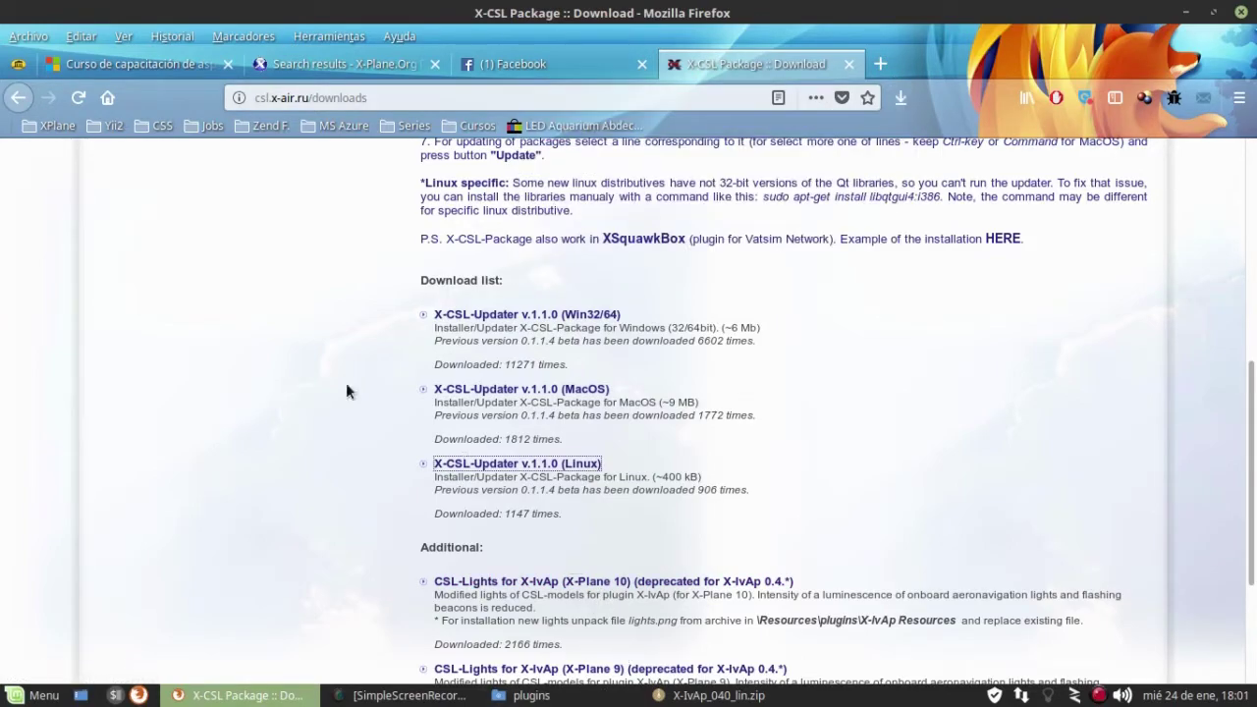
- In the file manager, open X-CSL-Updater-Lin-1.1.0.zip from Descargas and select X-CSL-Updater inside, keeping the archive window clear of the plugins pane
left_click(531, 696)
left_click(324, 201)
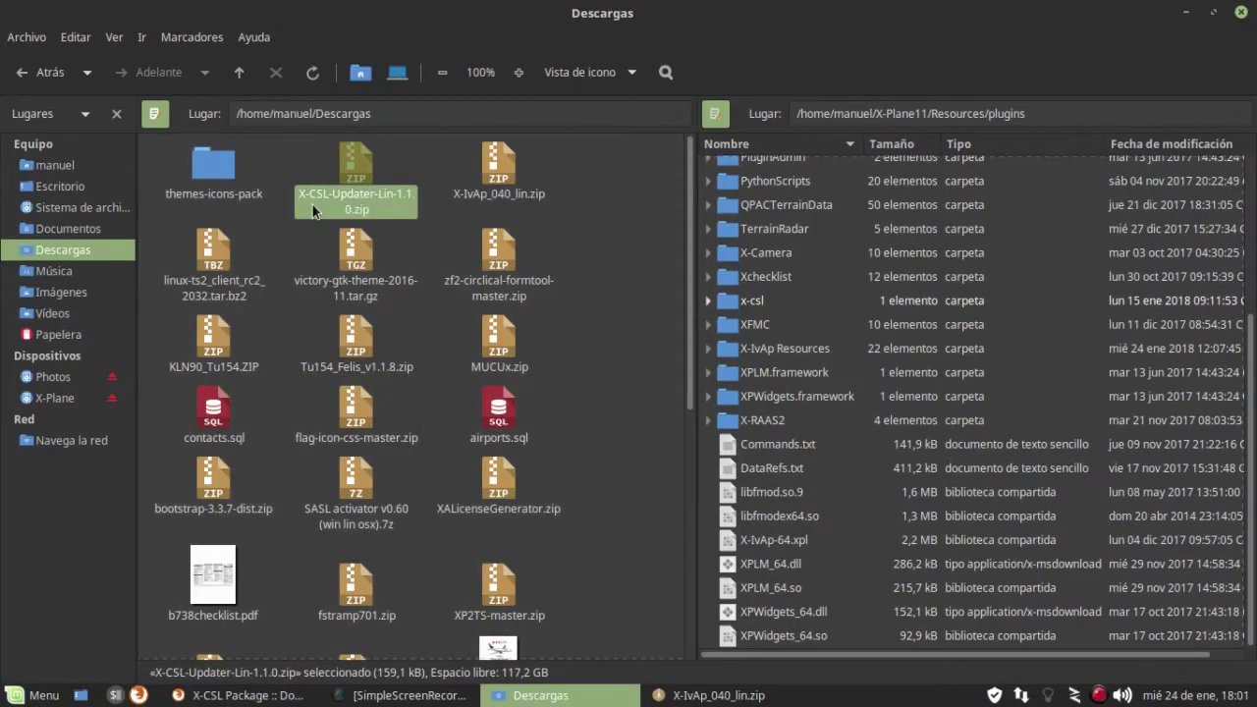
double_click(351, 194)
left_click(410, 286)
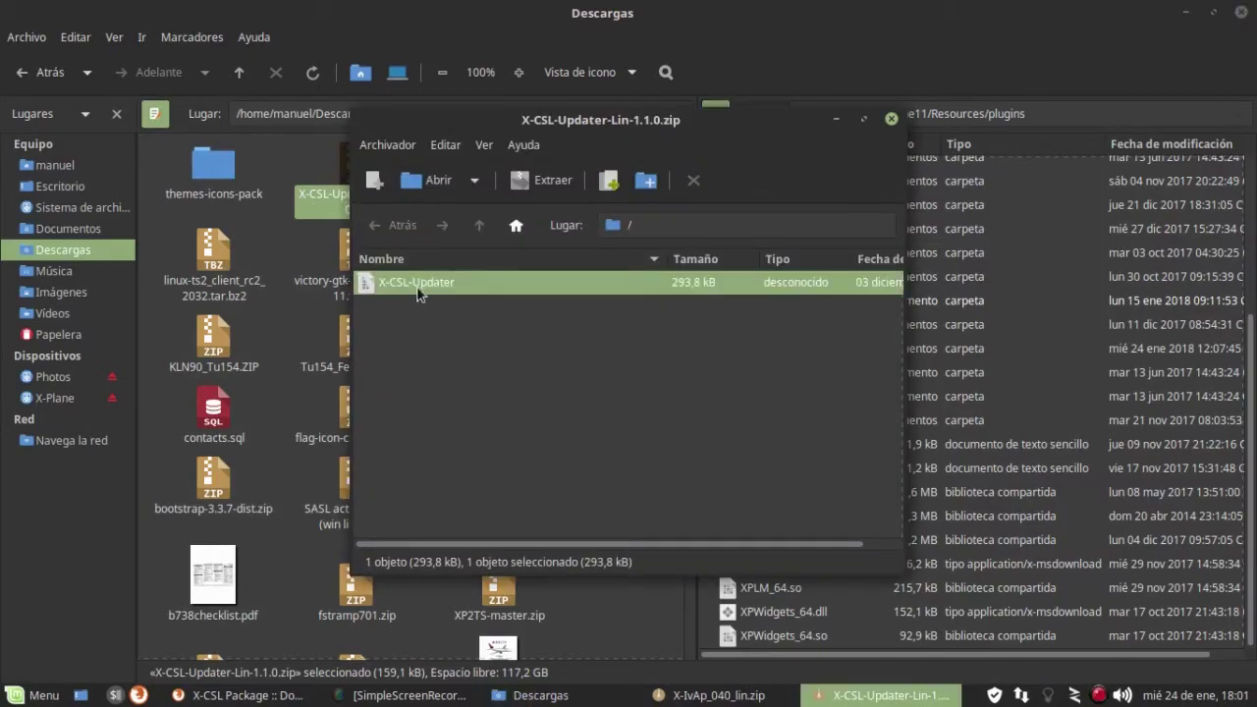
left_click_drag(543, 122, 309, 137)
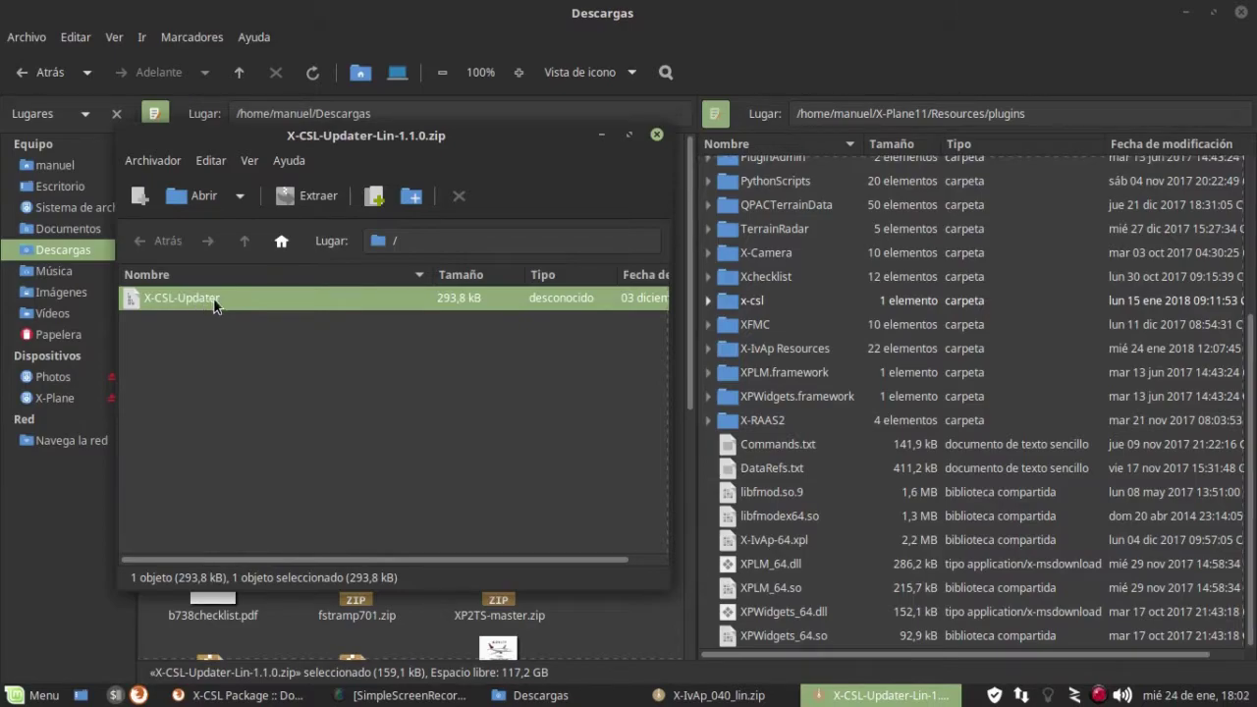
- Open the x-csl folder in the X-Plane plugins folder and select the X-CSL-Updater file
left_click(753, 301)
double_click(750, 305)
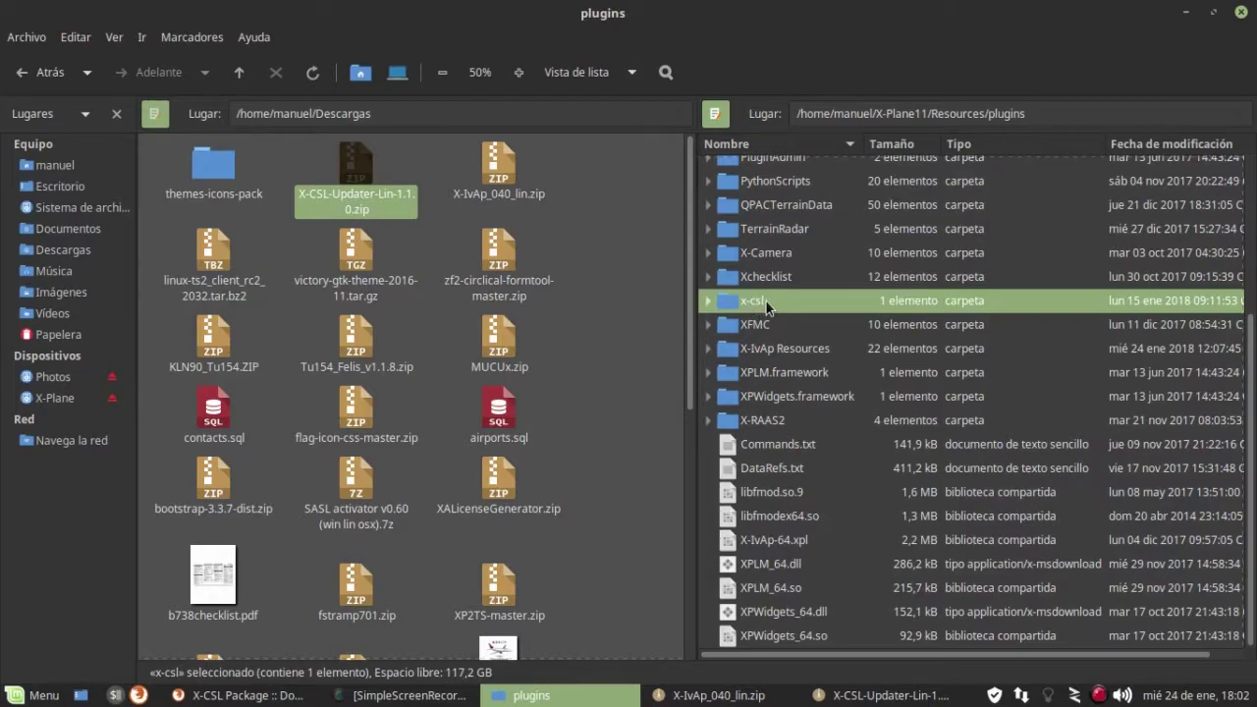
left_click(785, 187)
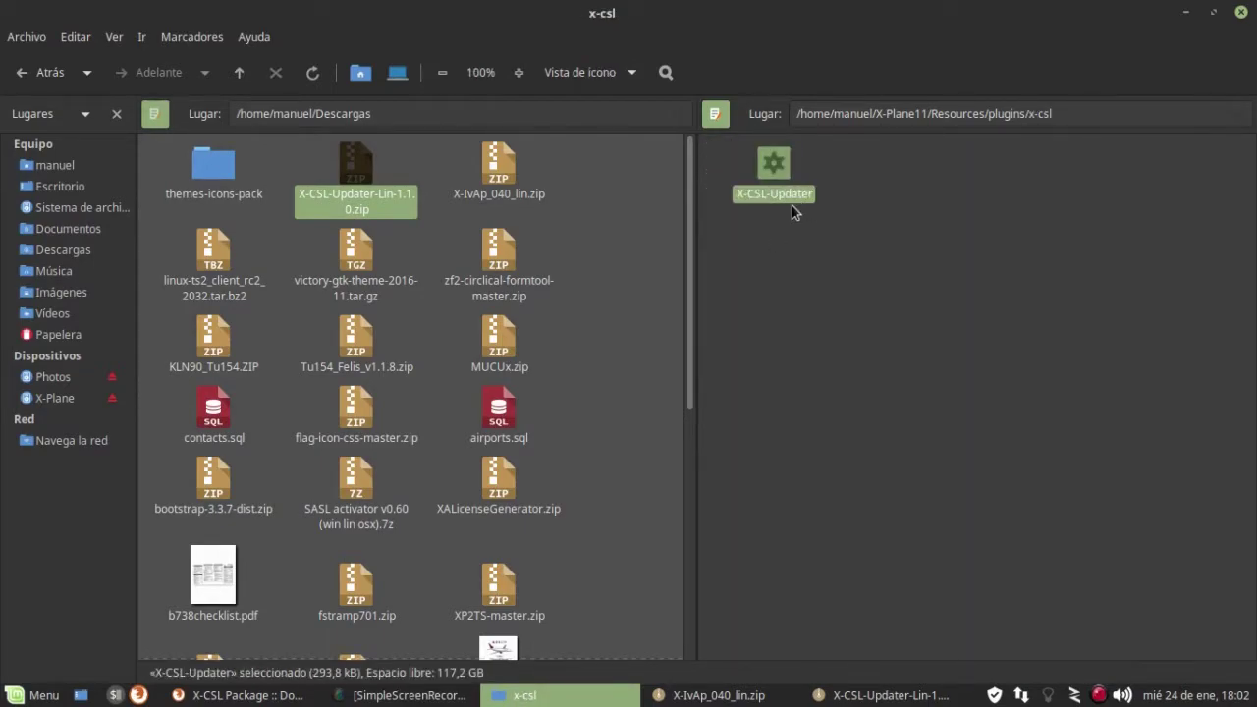
- Check the X-CSL-Updater file's permission to run as a program in its properties, then close them
right_click(781, 200)
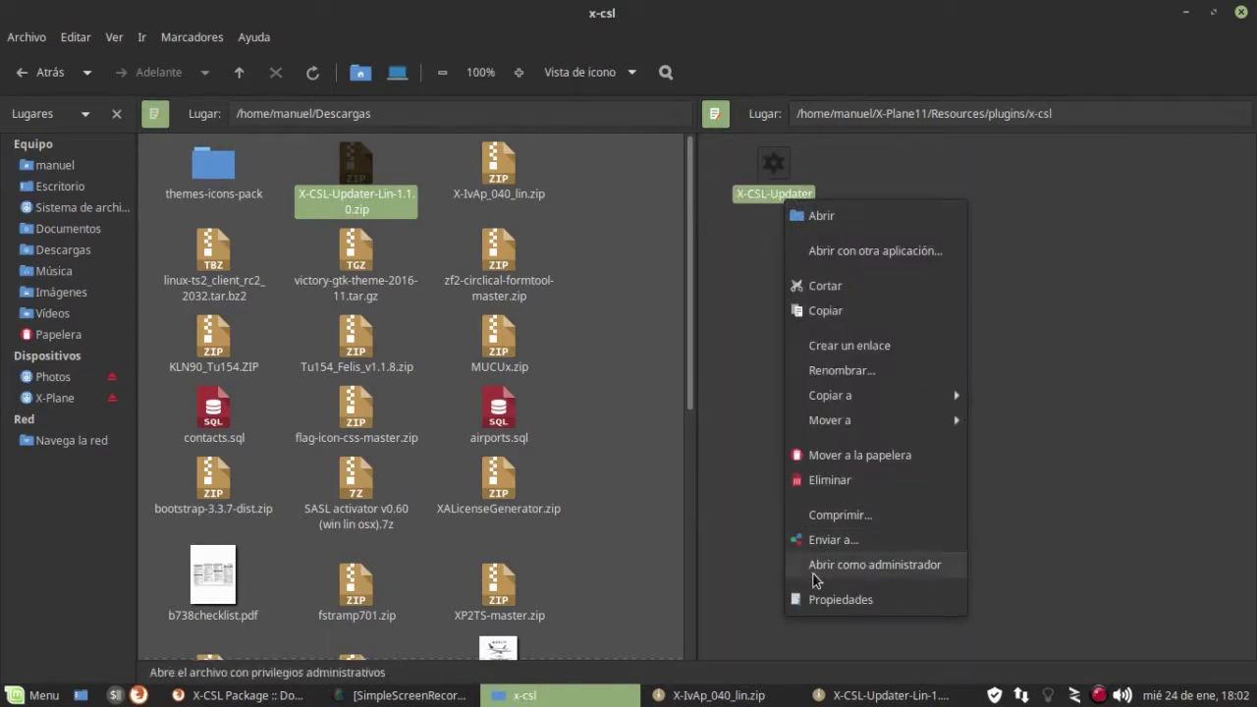
left_click(813, 602)
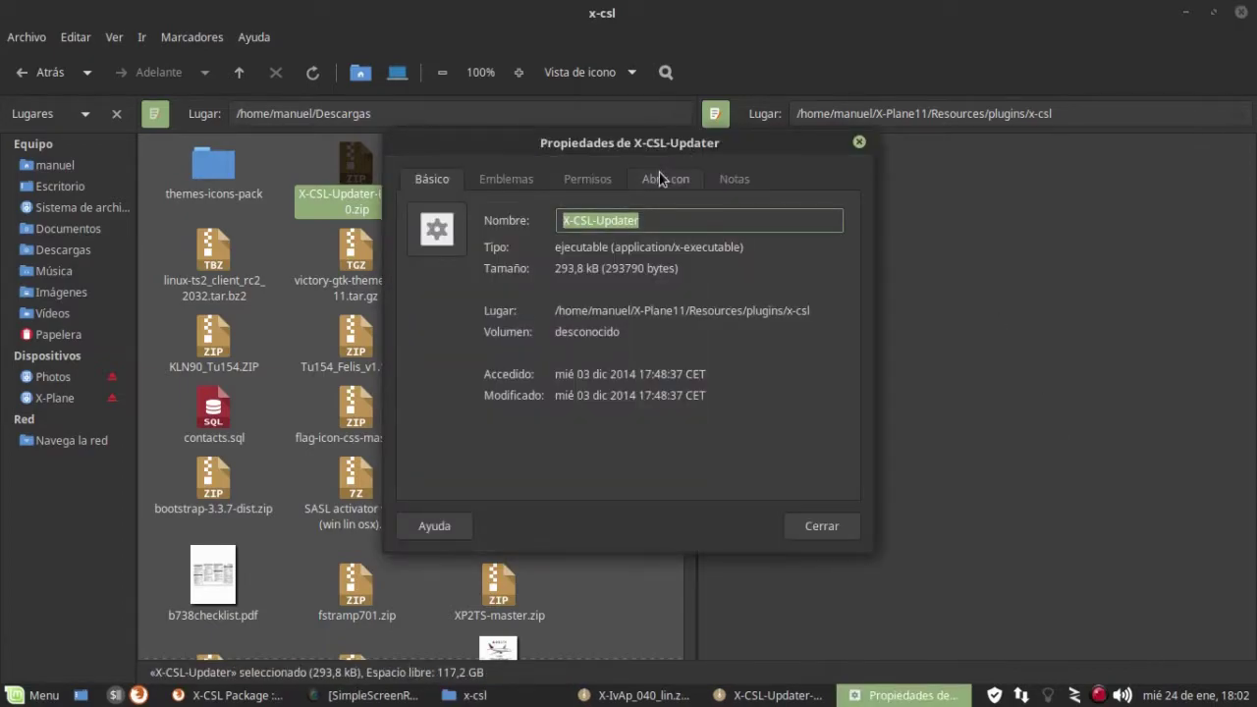
left_click(565, 181)
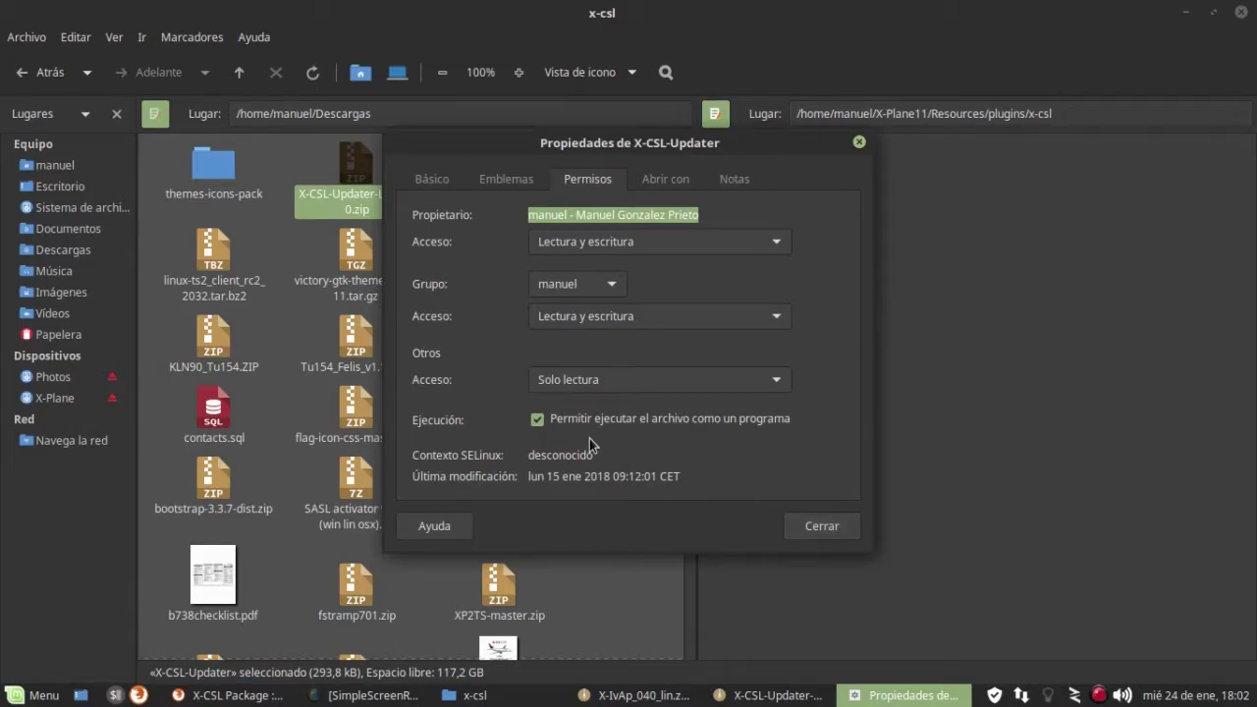
left_click_drag(611, 153, 393, 150)
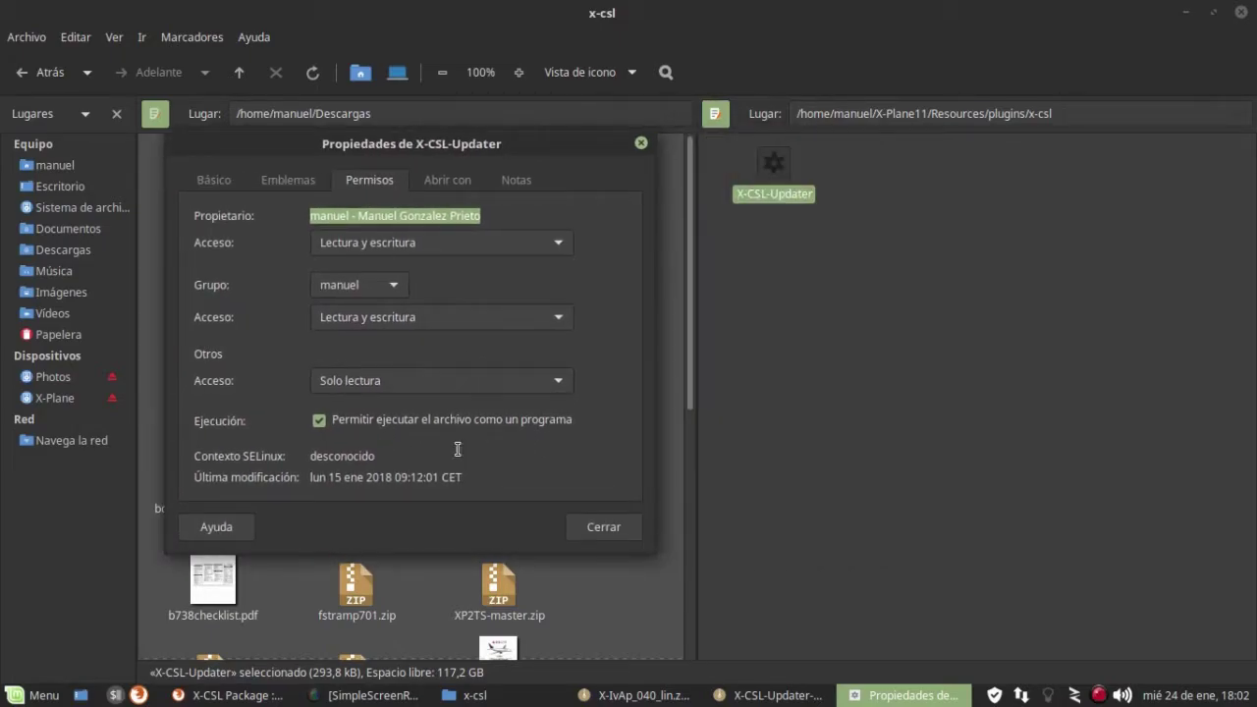
left_click(640, 144)
- Launch X-CSL-Updater from the x-csl folder and reposition its window so it is fully in view
left_click(826, 349)
double_click(776, 202)
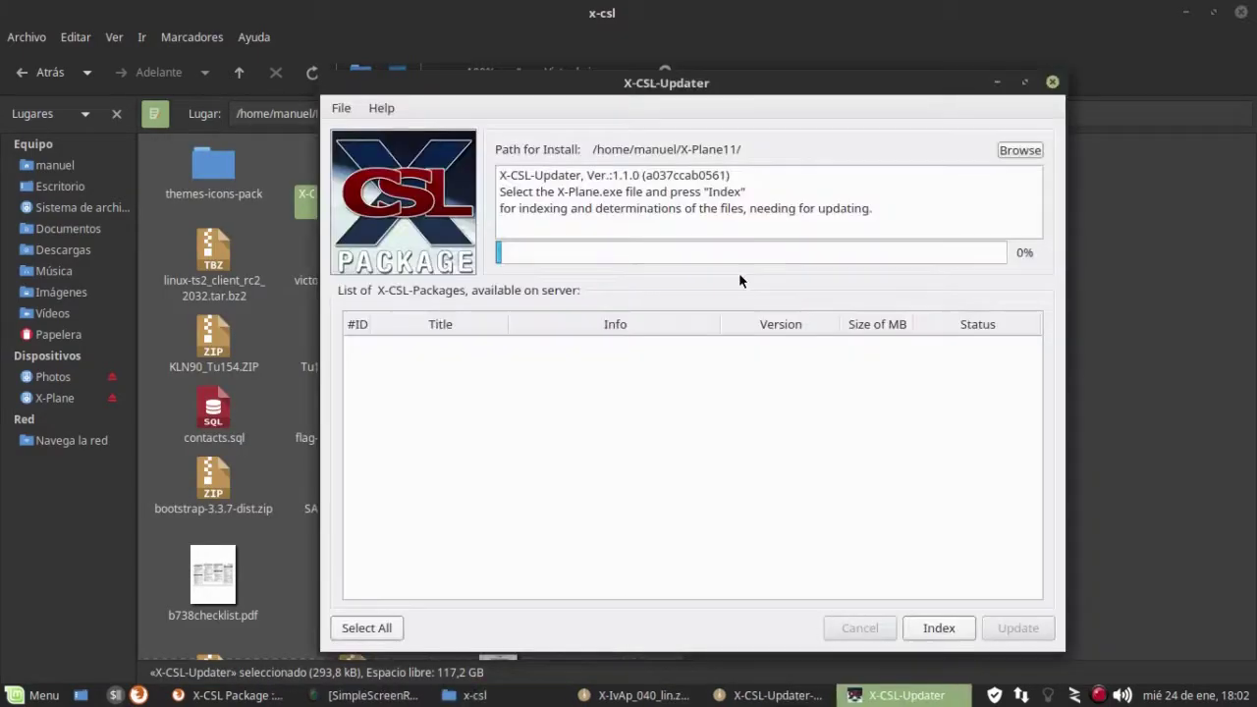
left_click_drag(643, 90, 513, 36)
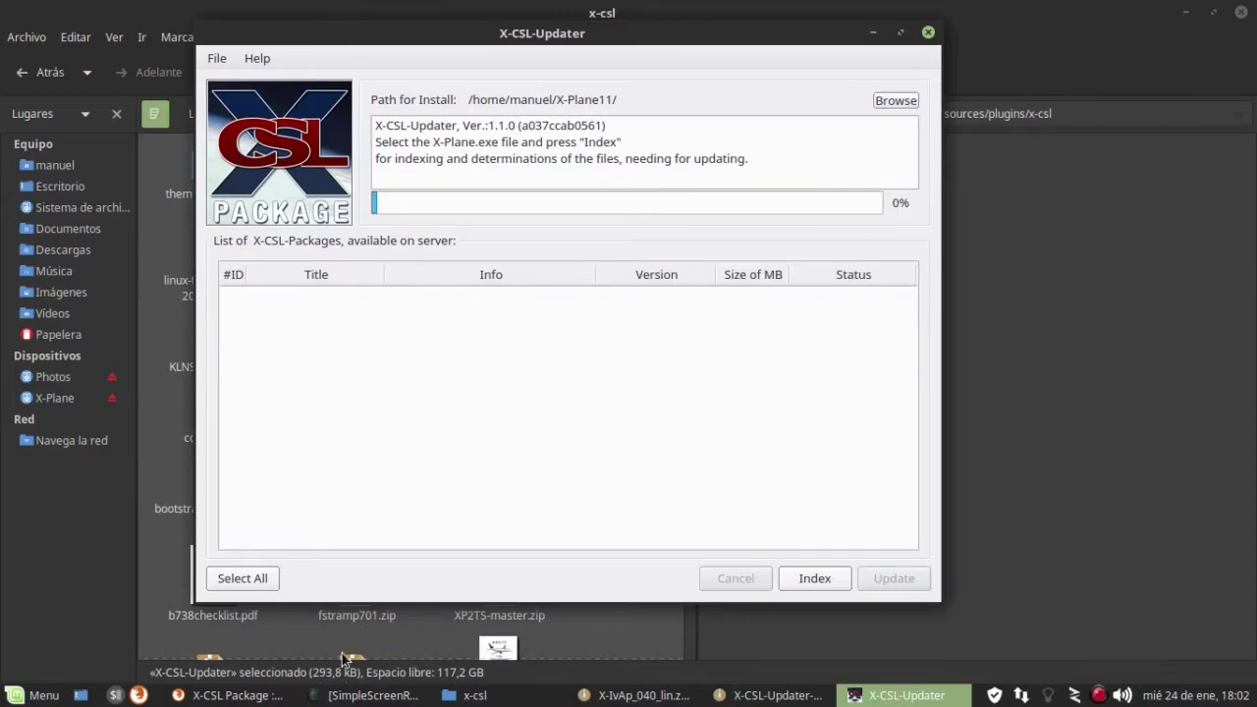
- Review the server list in the X-CSL-Updater settings and change the program language to Russian
left_click(216, 59)
mouse_move(272, 58)
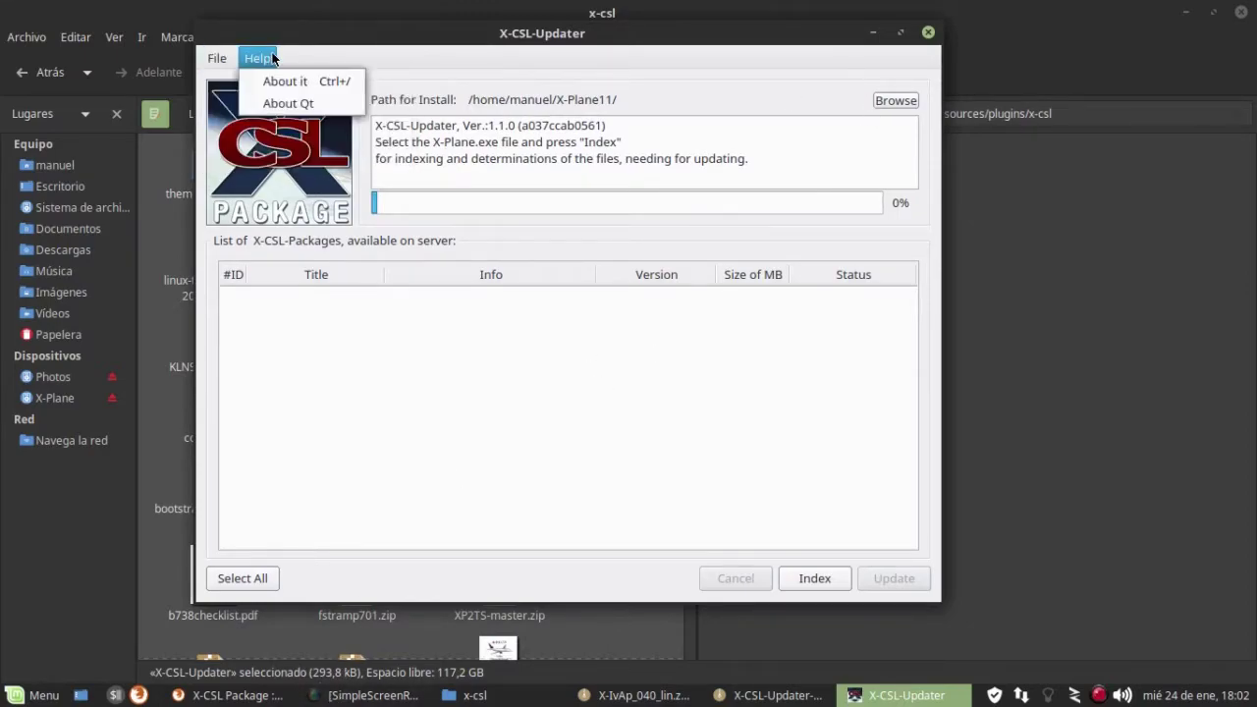
left_click(360, 57)
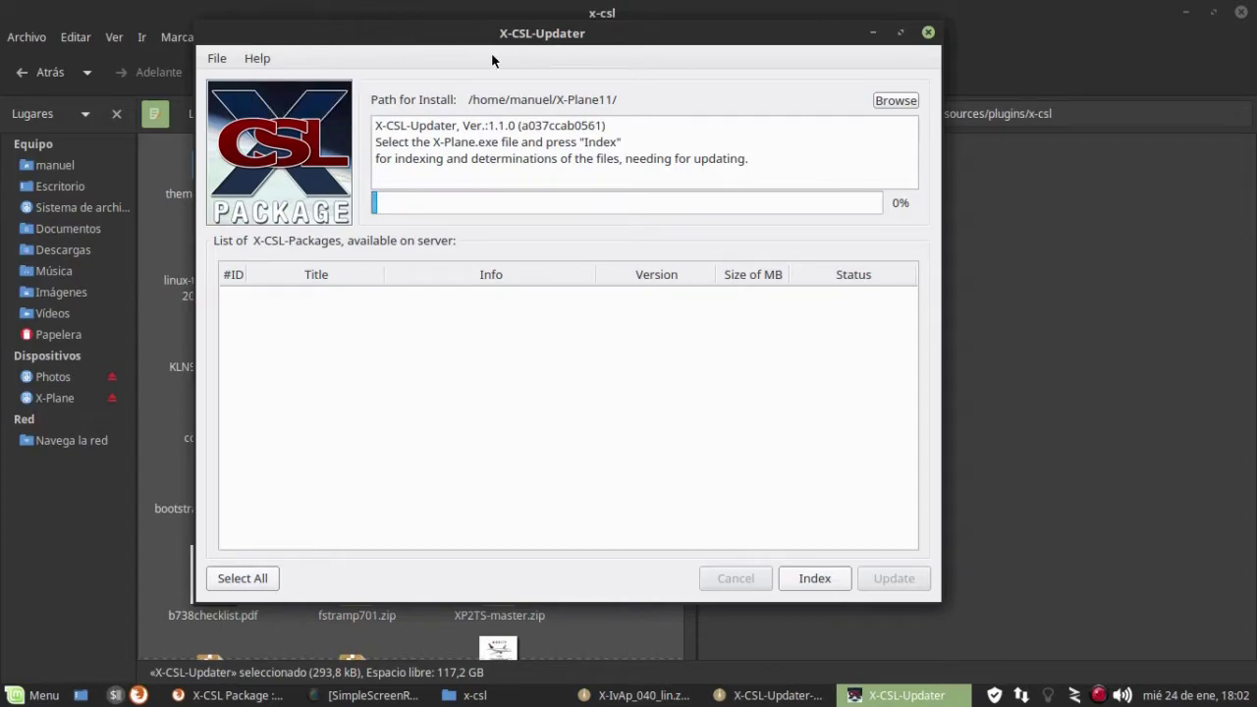
left_click(220, 61)
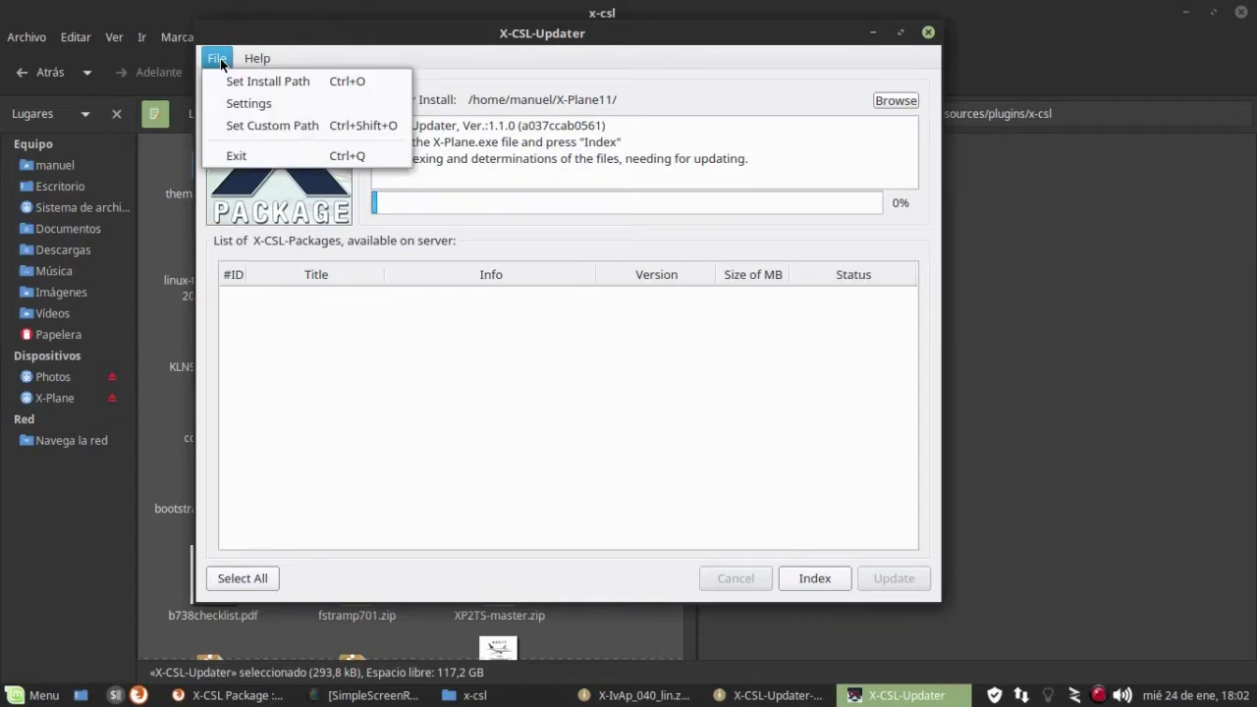
left_click(321, 108)
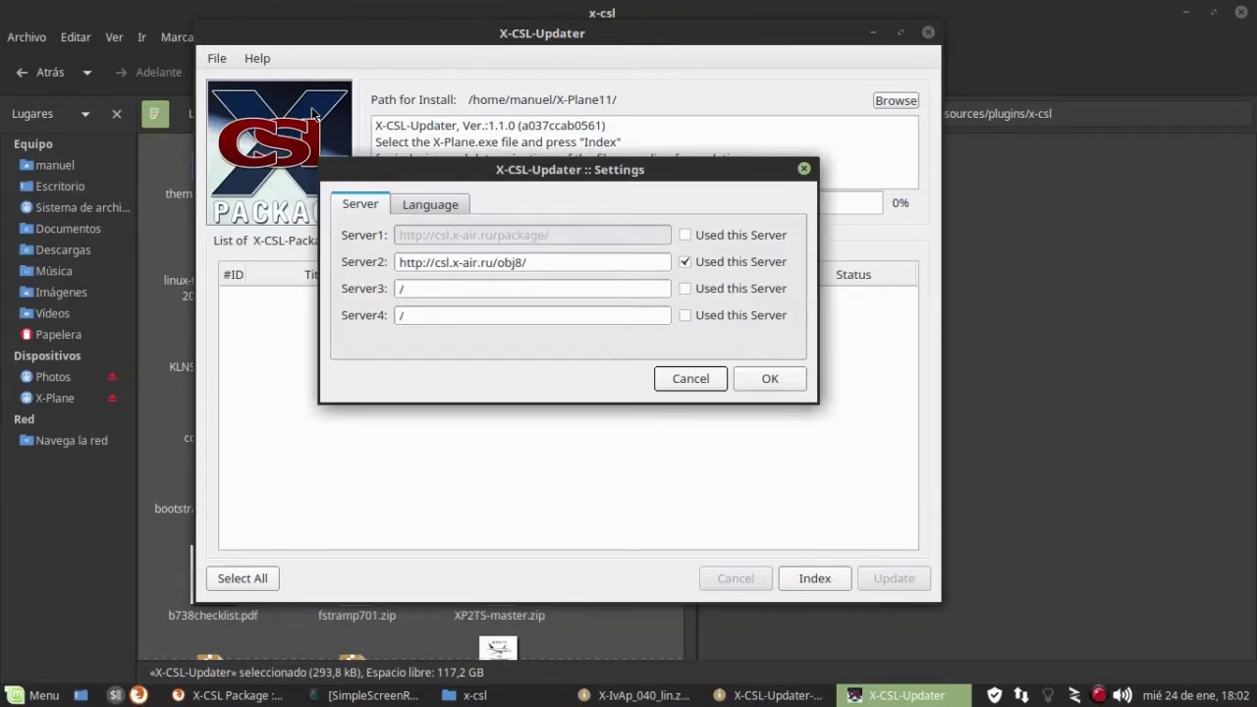
left_click(438, 208)
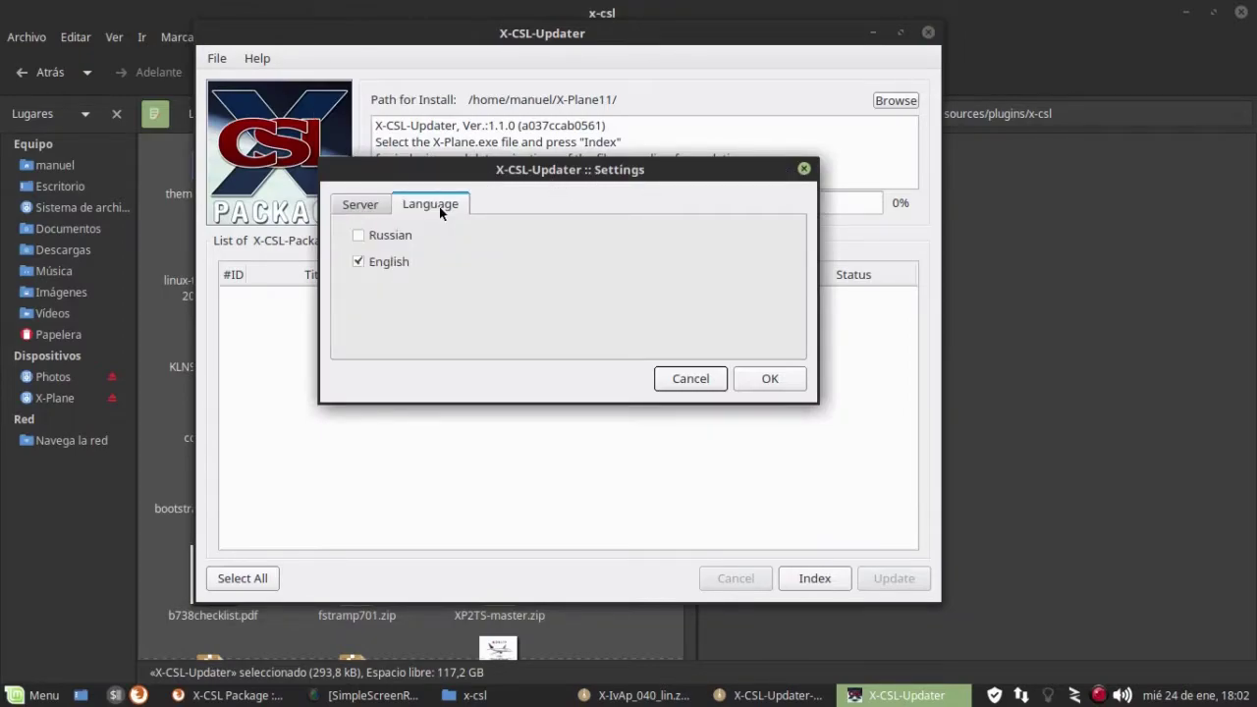
left_click(360, 237)
left_click(758, 384)
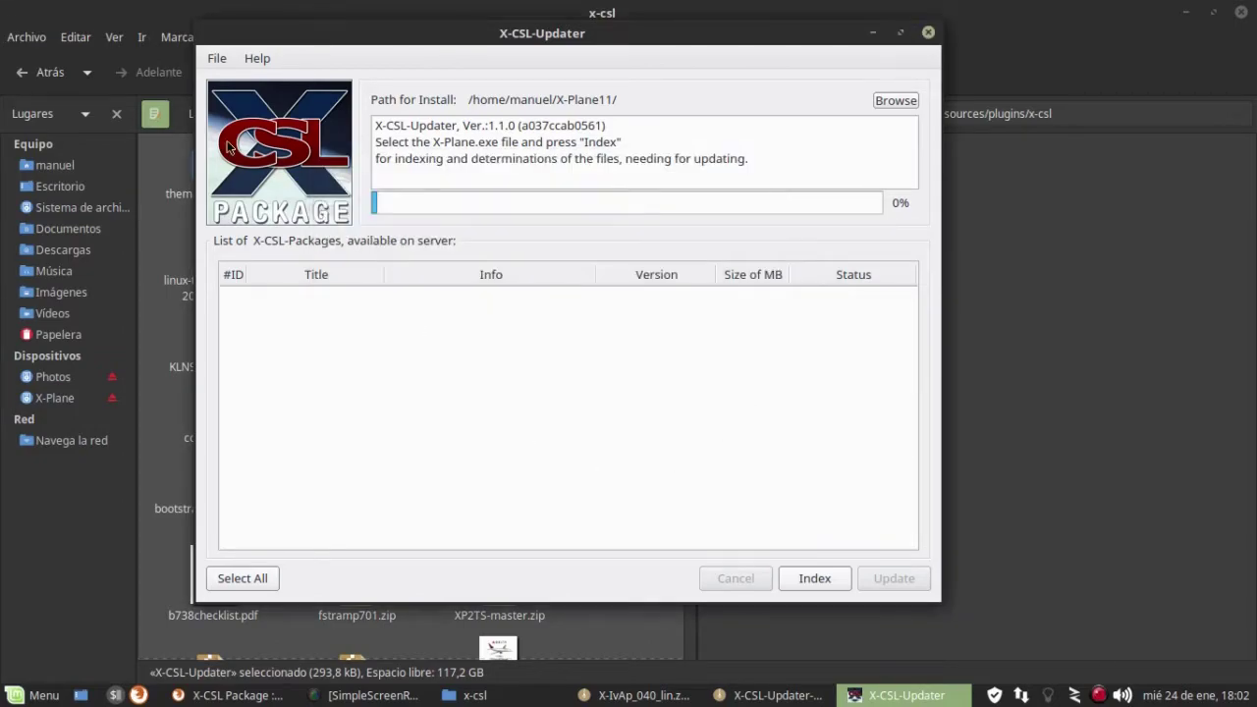
- Close X-CSL-Updater and launch it again from the x-csl folder to apply the language change
left_click(225, 62)
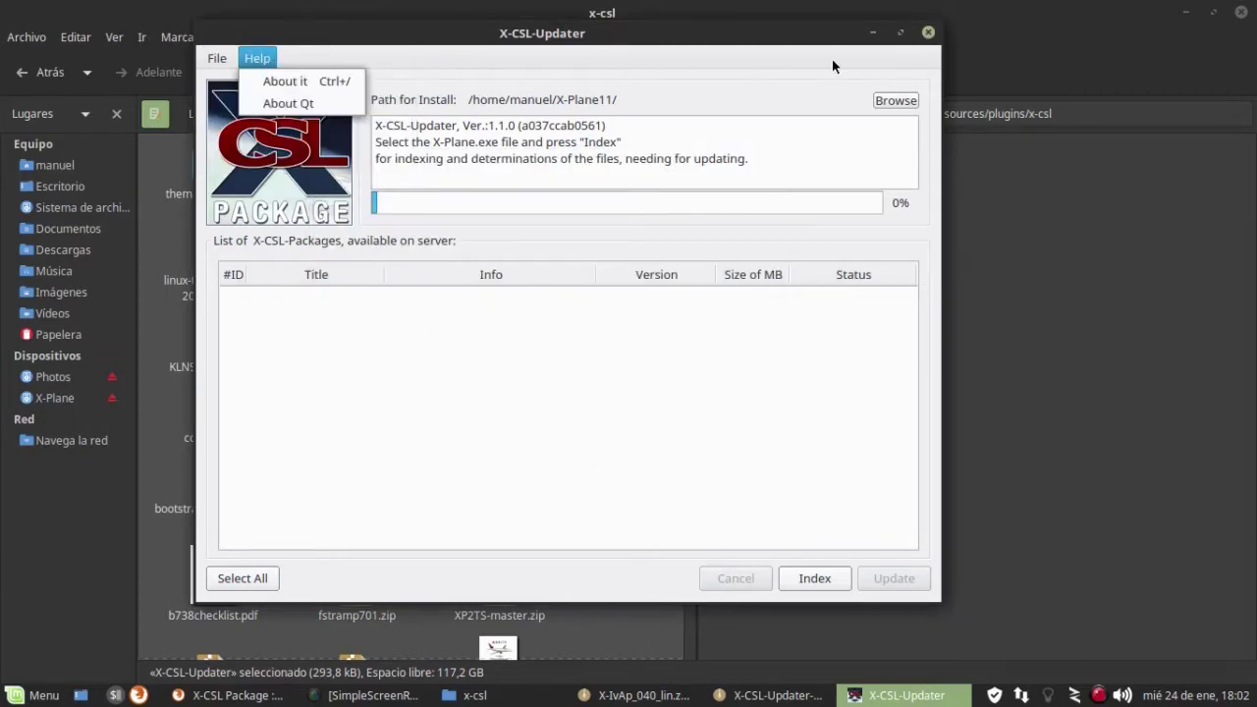
left_click(927, 34)
left_click(929, 33)
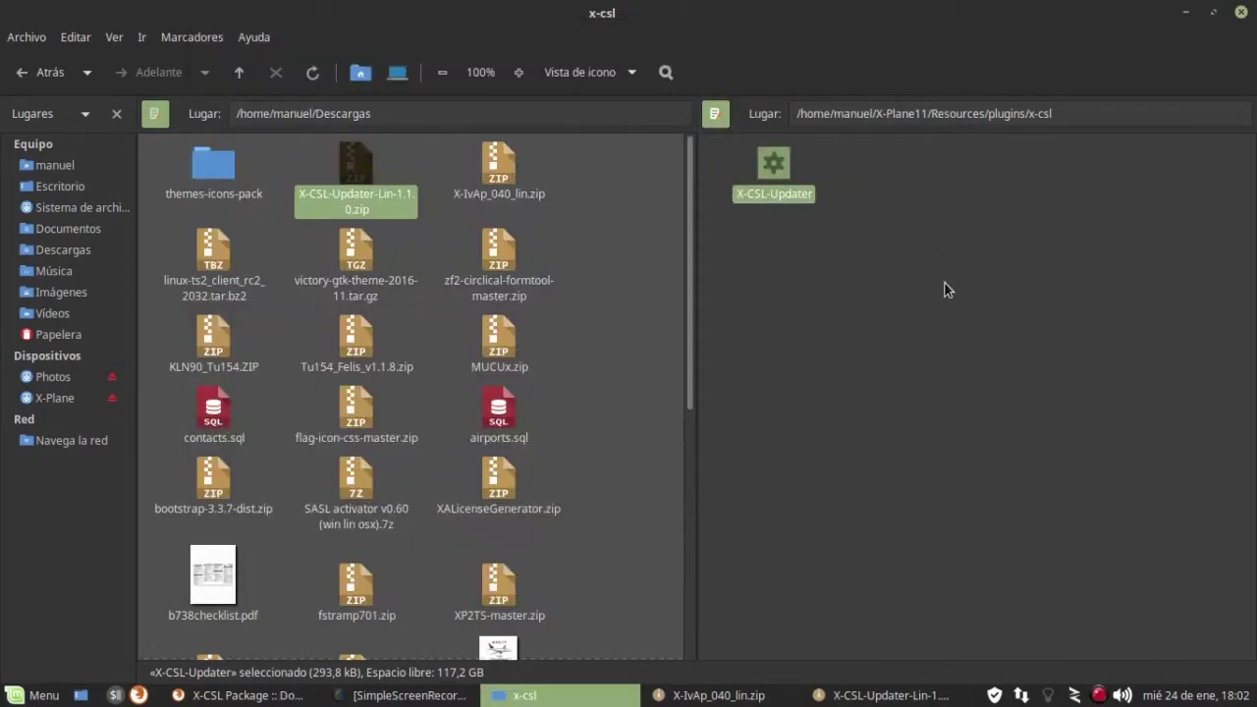
double_click(783, 165)
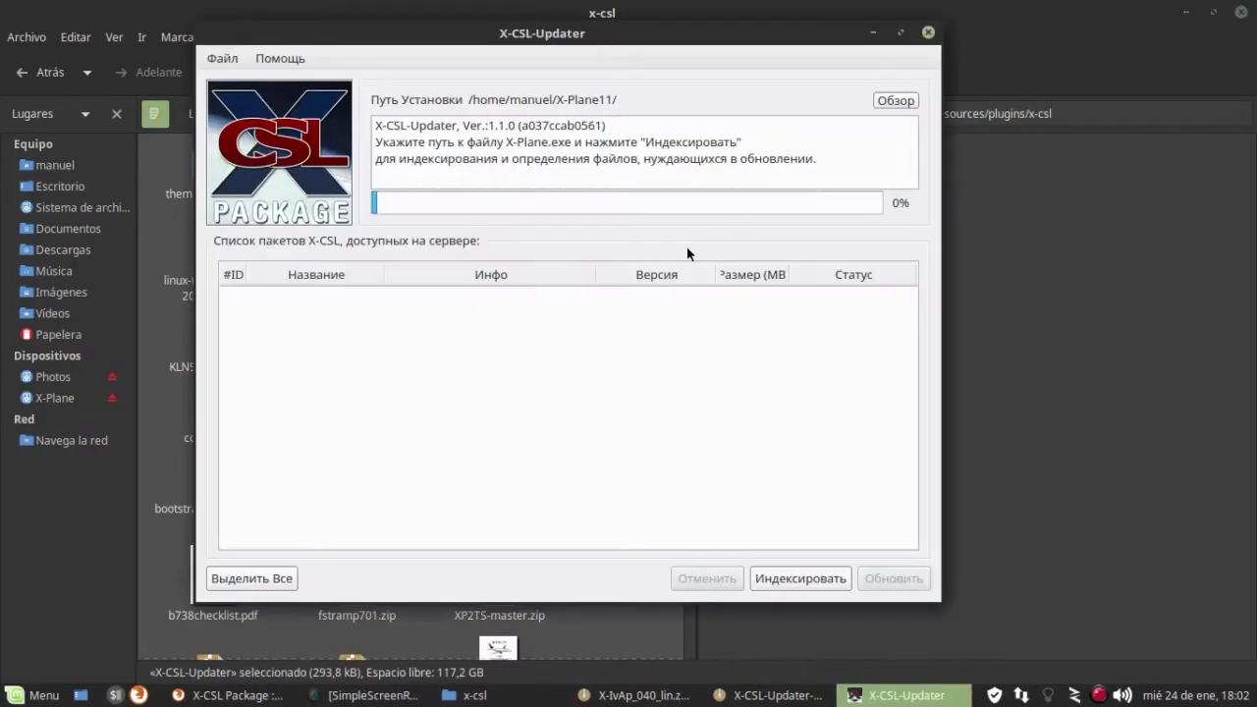
- Change the X-CSL-Updater program language from Russian back to English in its settings
left_click(222, 60)
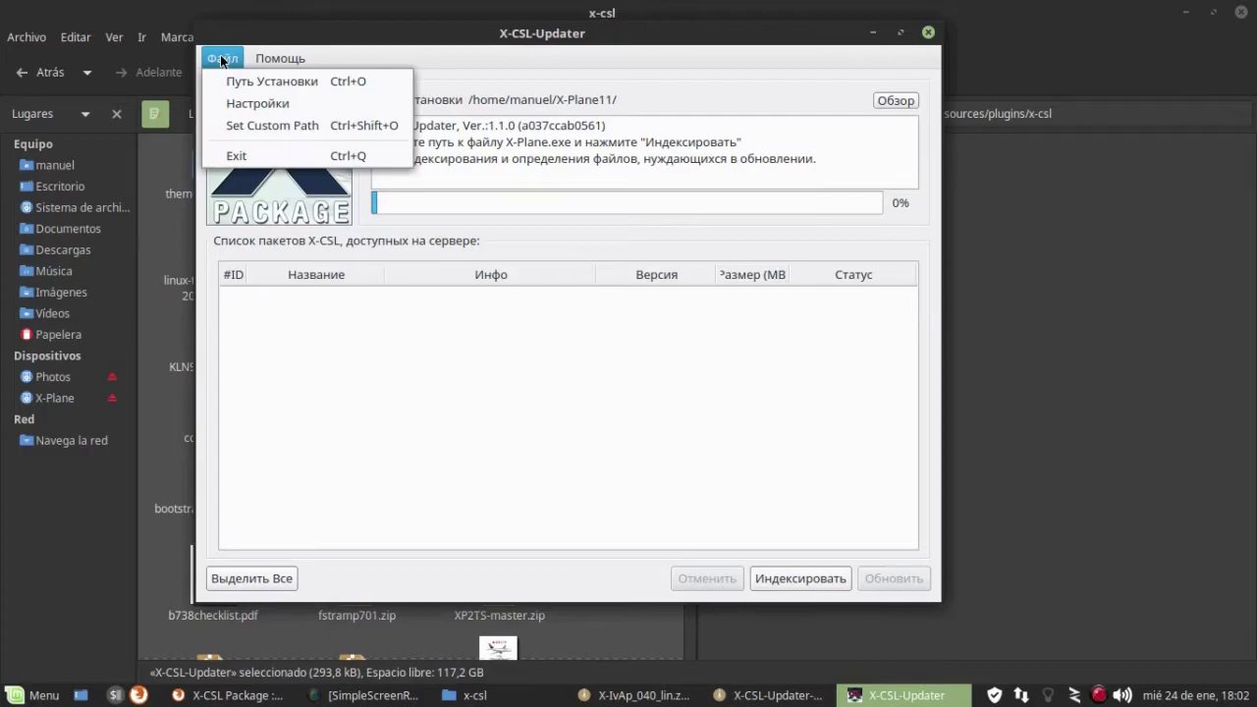
left_click(285, 108)
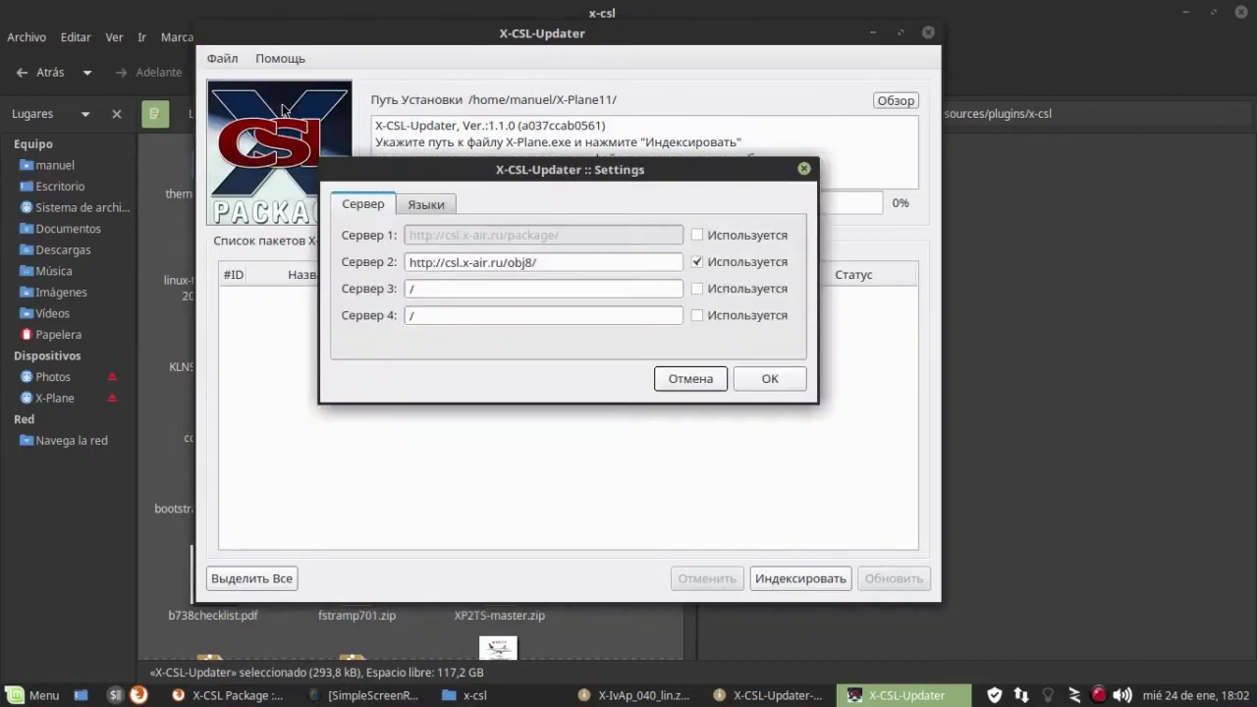
left_click(425, 206)
left_click(373, 262)
left_click(746, 382)
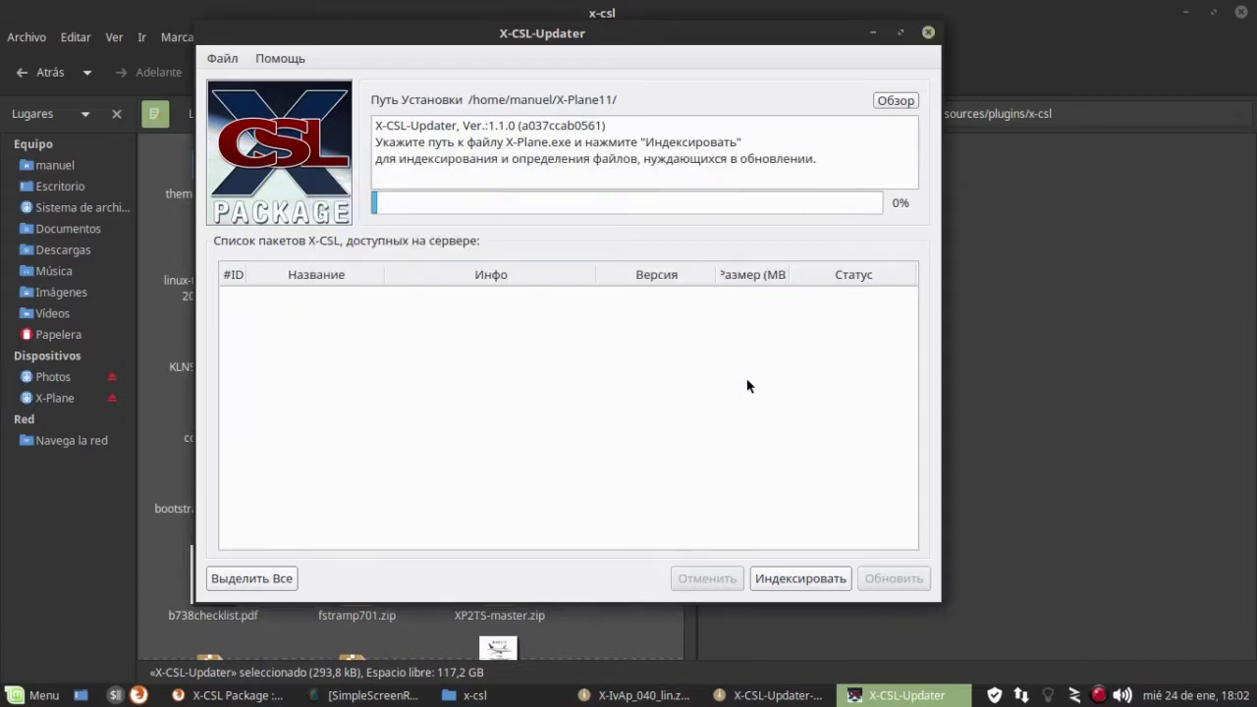
- Restart X-CSL-Updater from the x-csl folder and reposition its window over the file manager
left_click(928, 32)
double_click(773, 169)
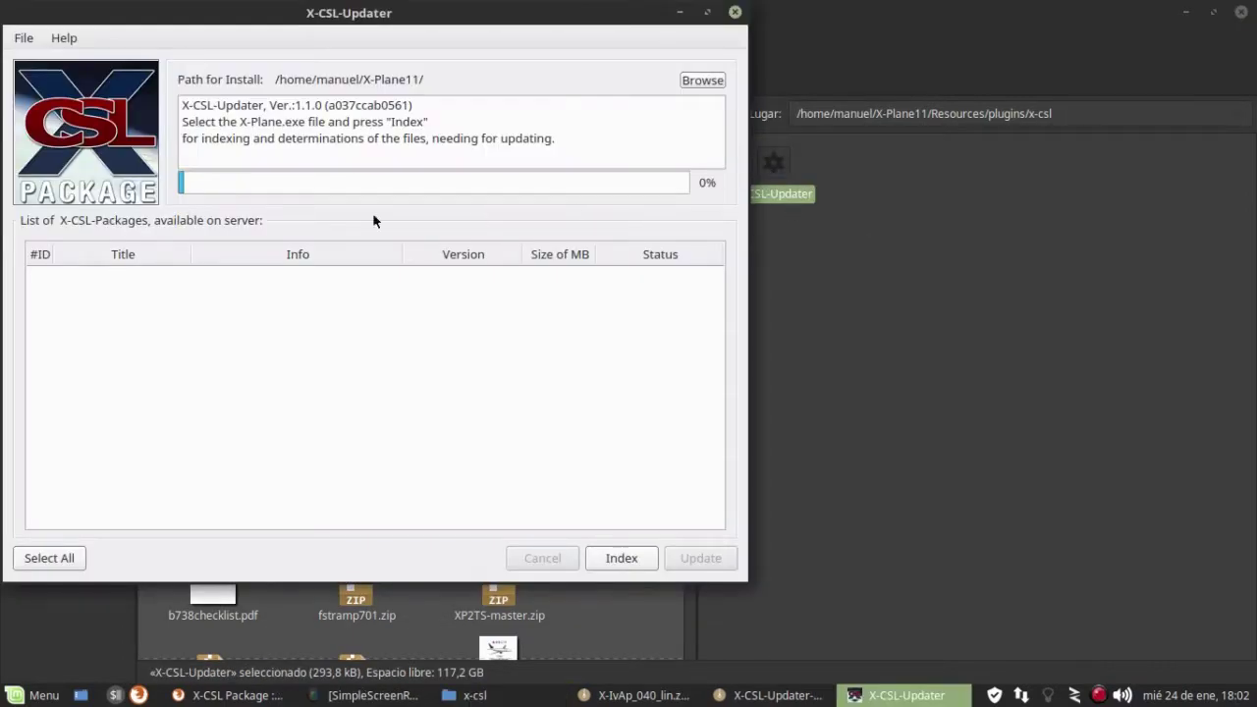
left_click_drag(244, 11, 354, 51)
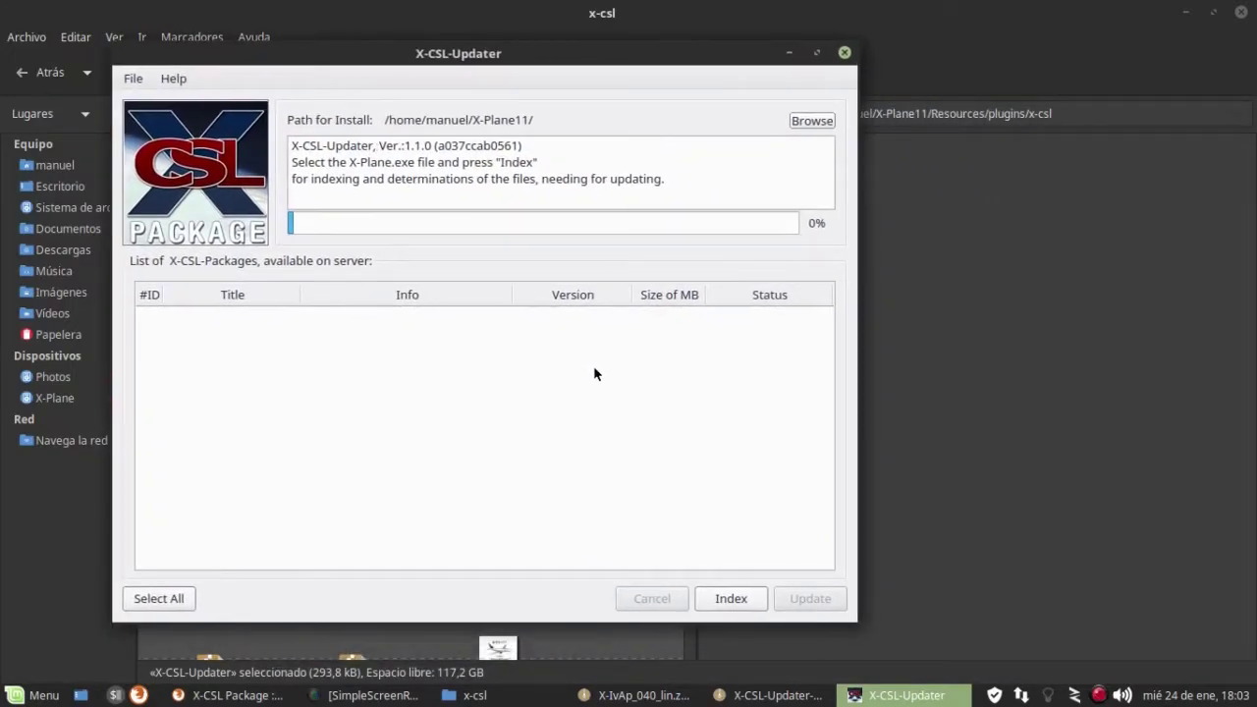
- Check the X-Plane11 folder in the install path chooser, then close the chooser without selecting a file
left_click(817, 121)
left_click_drag(592, 121, 655, 211)
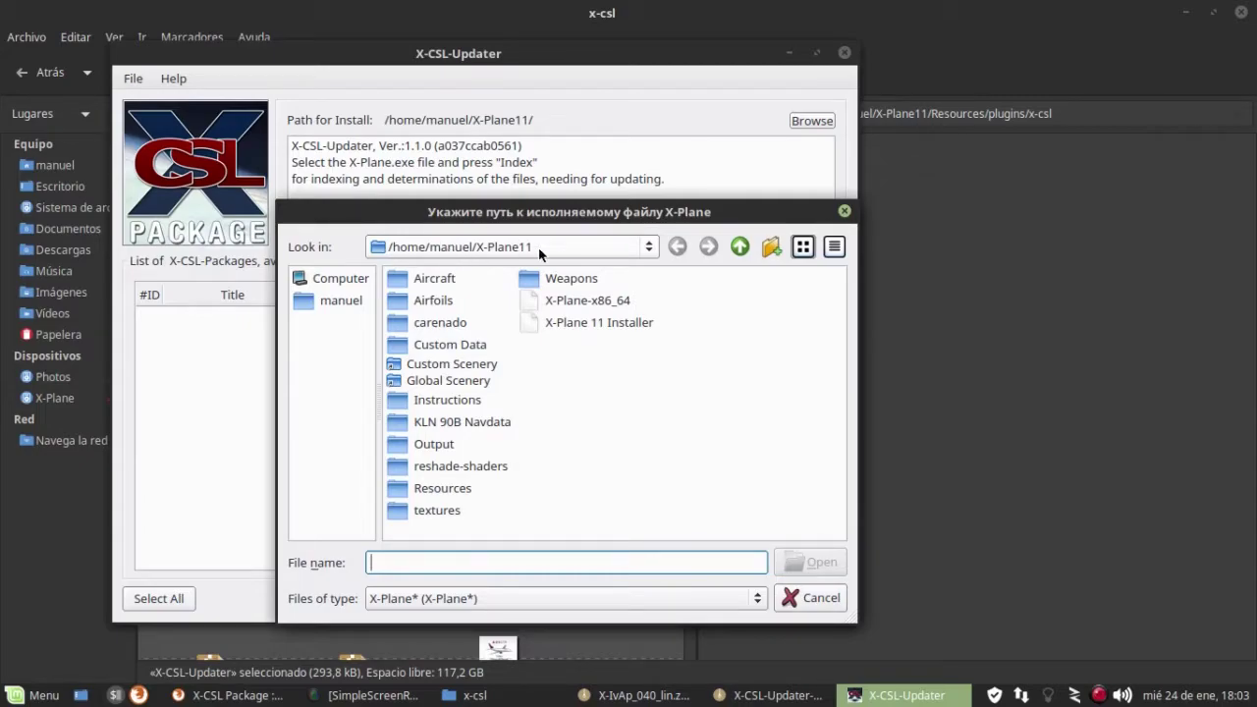
left_click(843, 211)
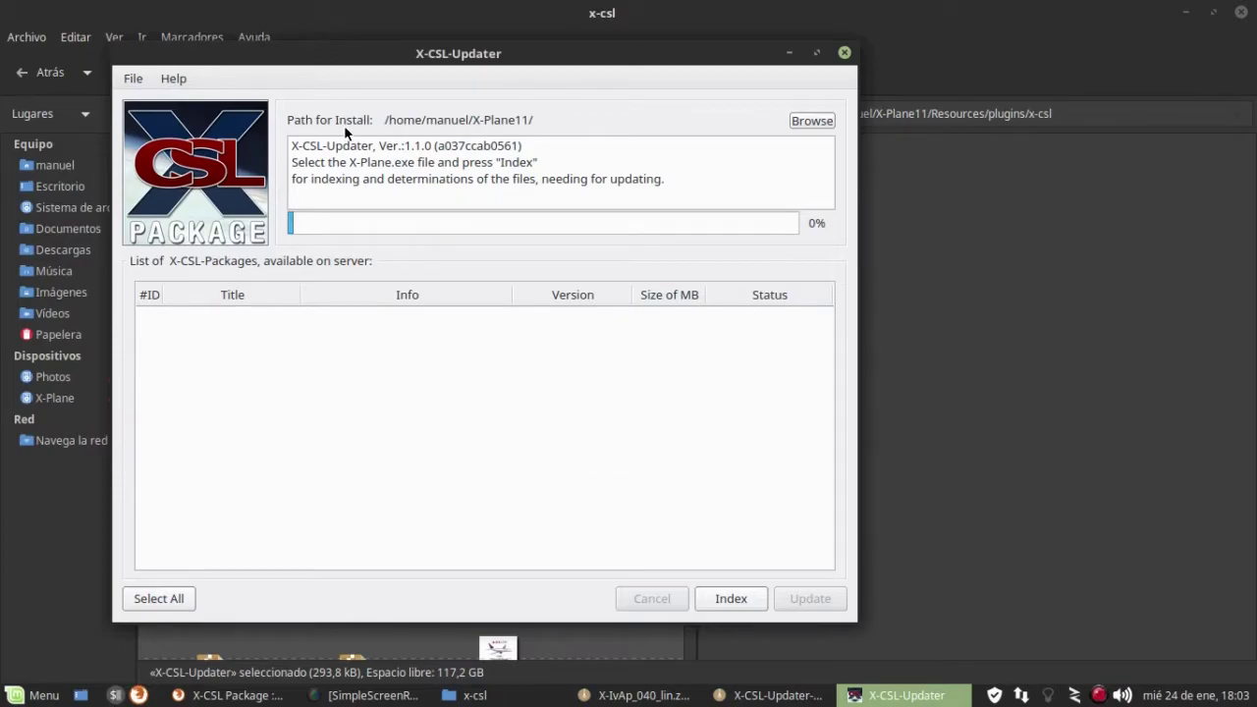
- Review the server list in the X-CSL-Updater settings, moving the dialog to keep it readable
left_click(127, 79)
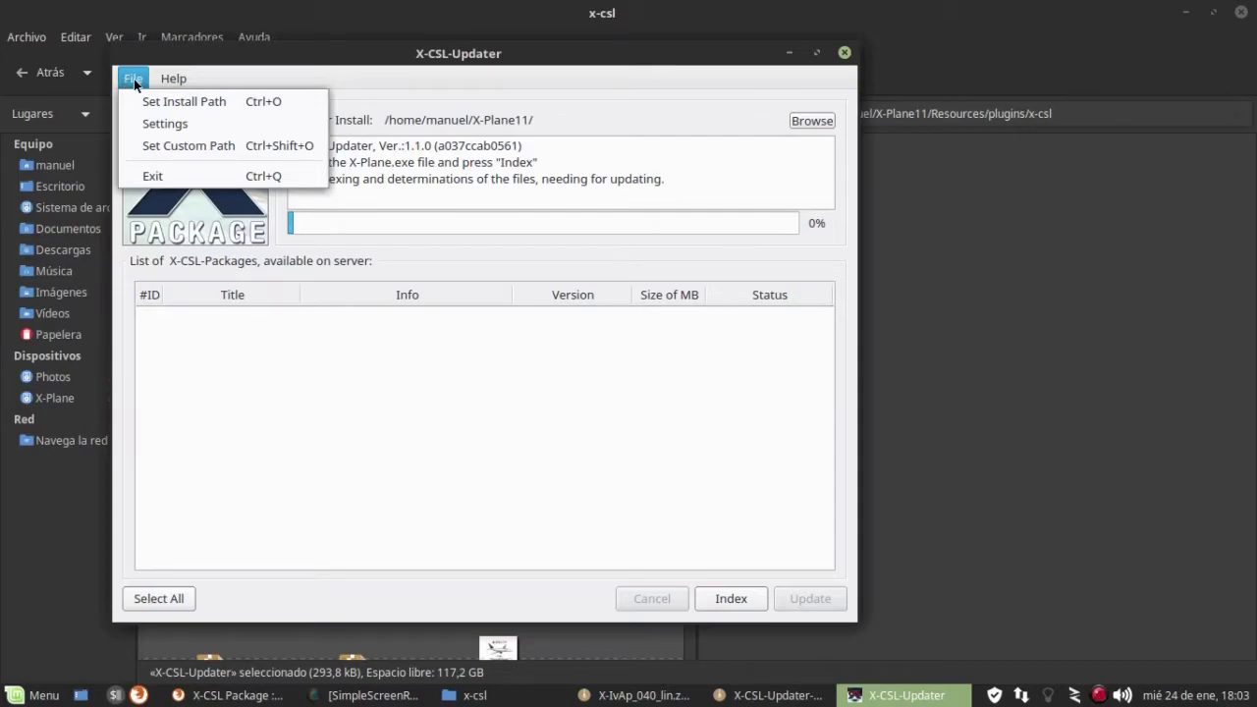
left_click(164, 125)
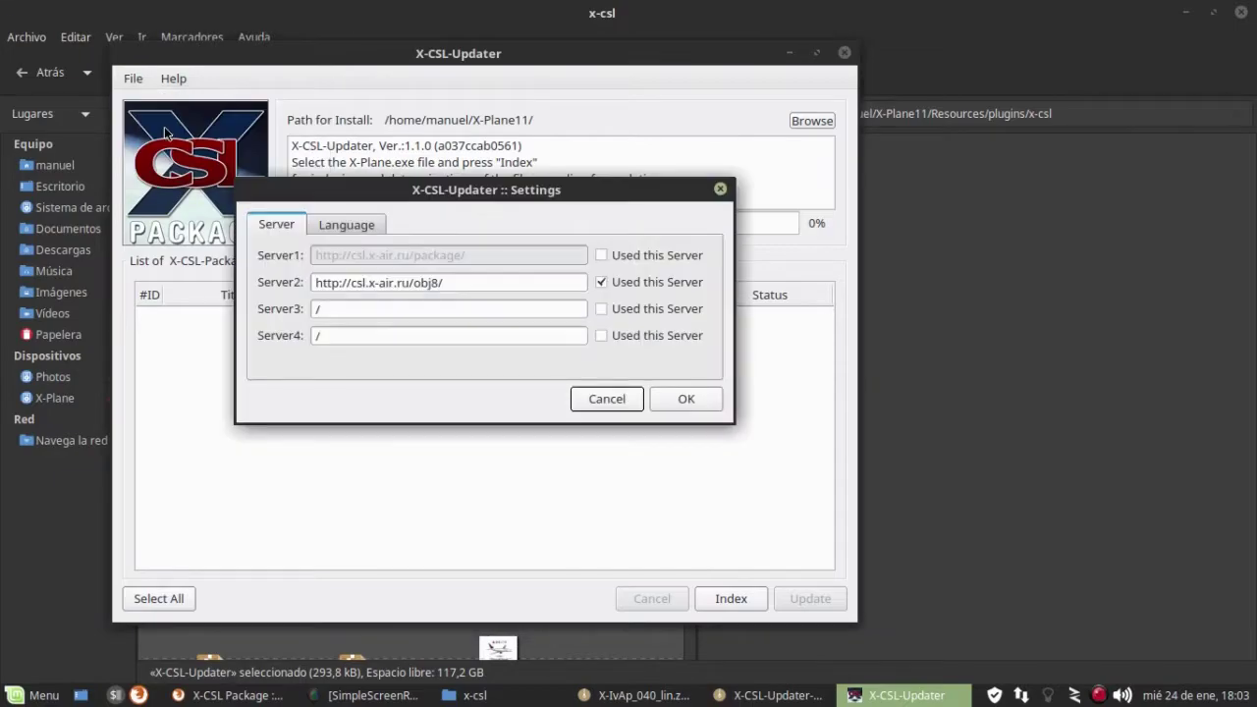
left_click_drag(447, 187, 549, 247)
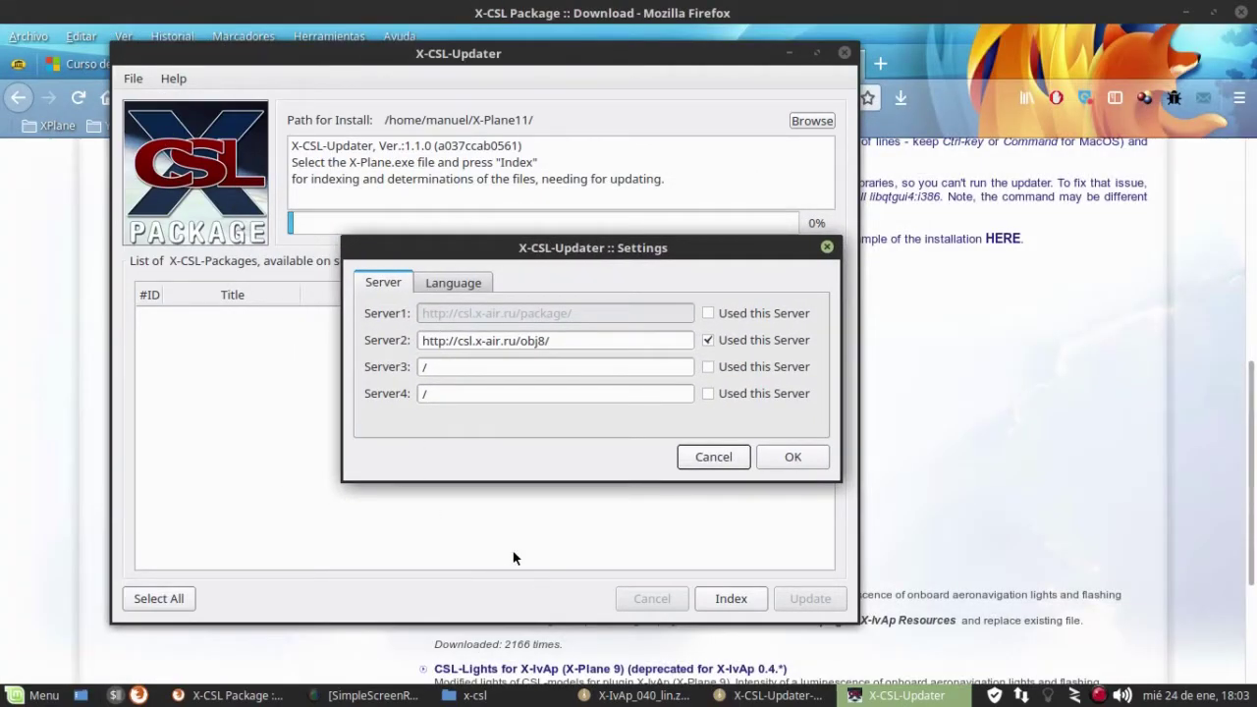
left_click_drag(567, 258, 534, 285)
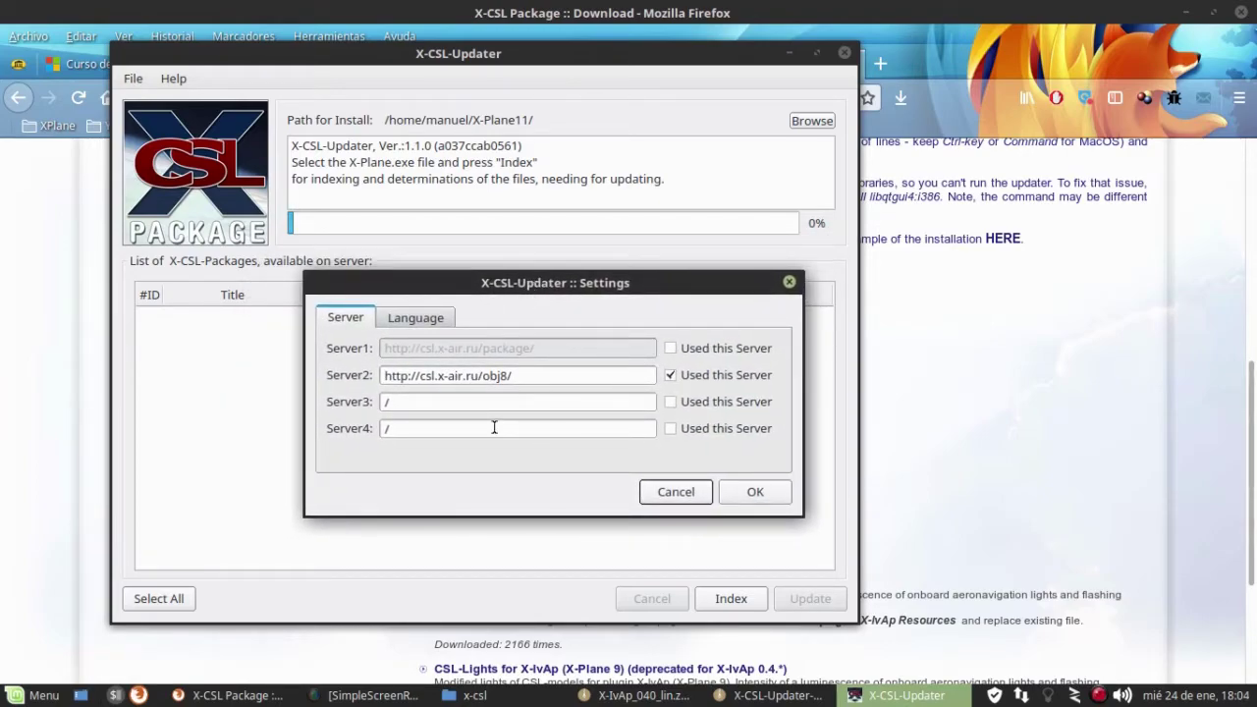
mouse_move(442, 282)
left_mouse_down()
mouse_move(420, 261)
mouse_move(420, 271)
left_mouse_up()
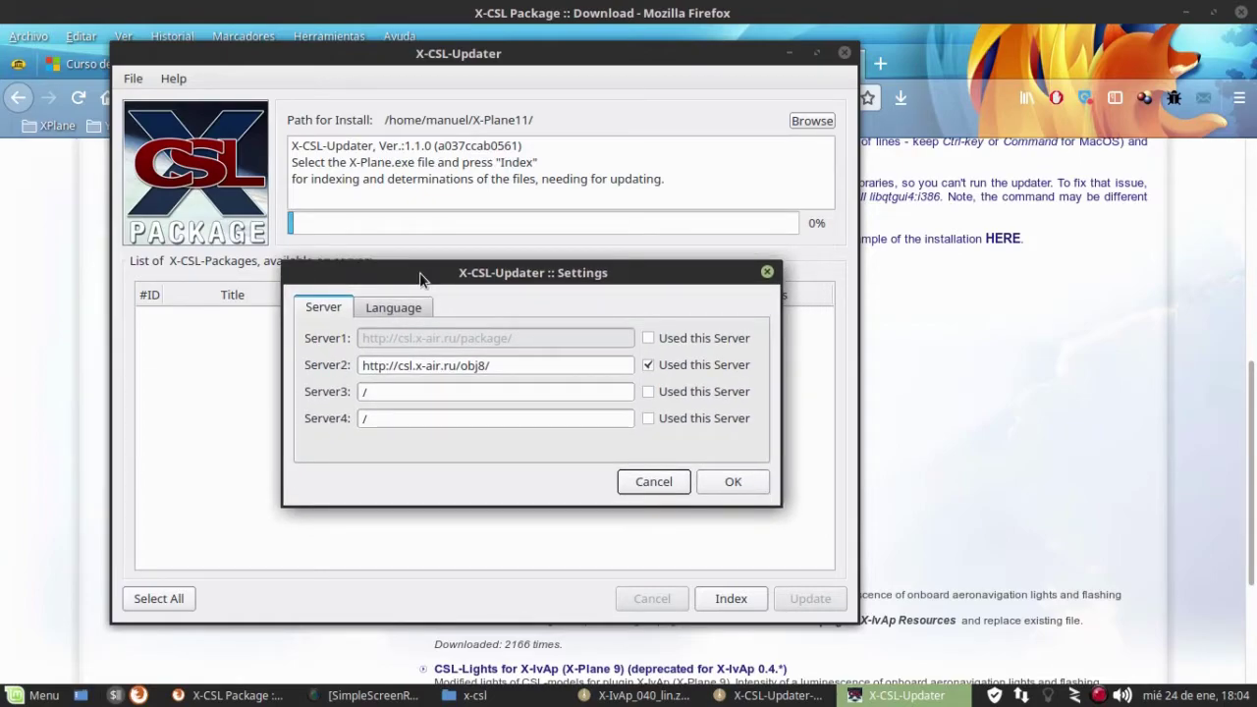
left_click_drag(458, 279, 439, 285)
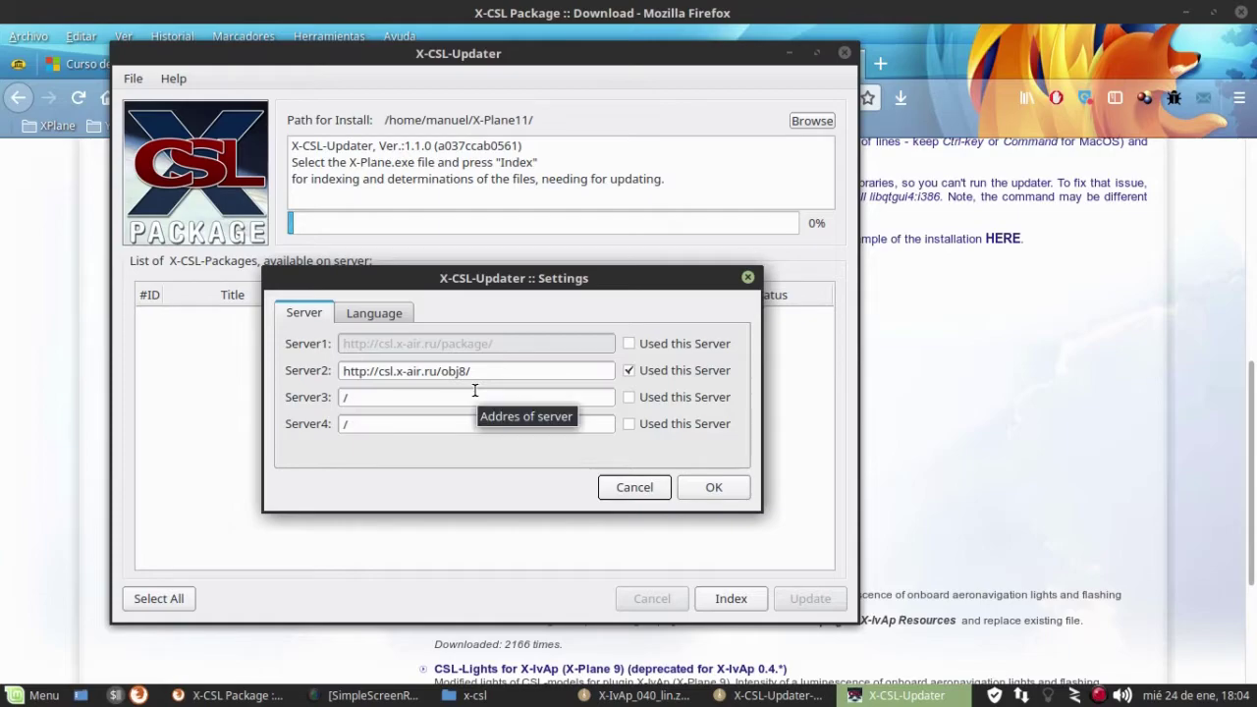
- Switch to Firefox and find the obj8 server settings in the "New obj8 models are released" news on the X-CSL site
left_click(228, 695)
scroll(289, 500, "up", 10)
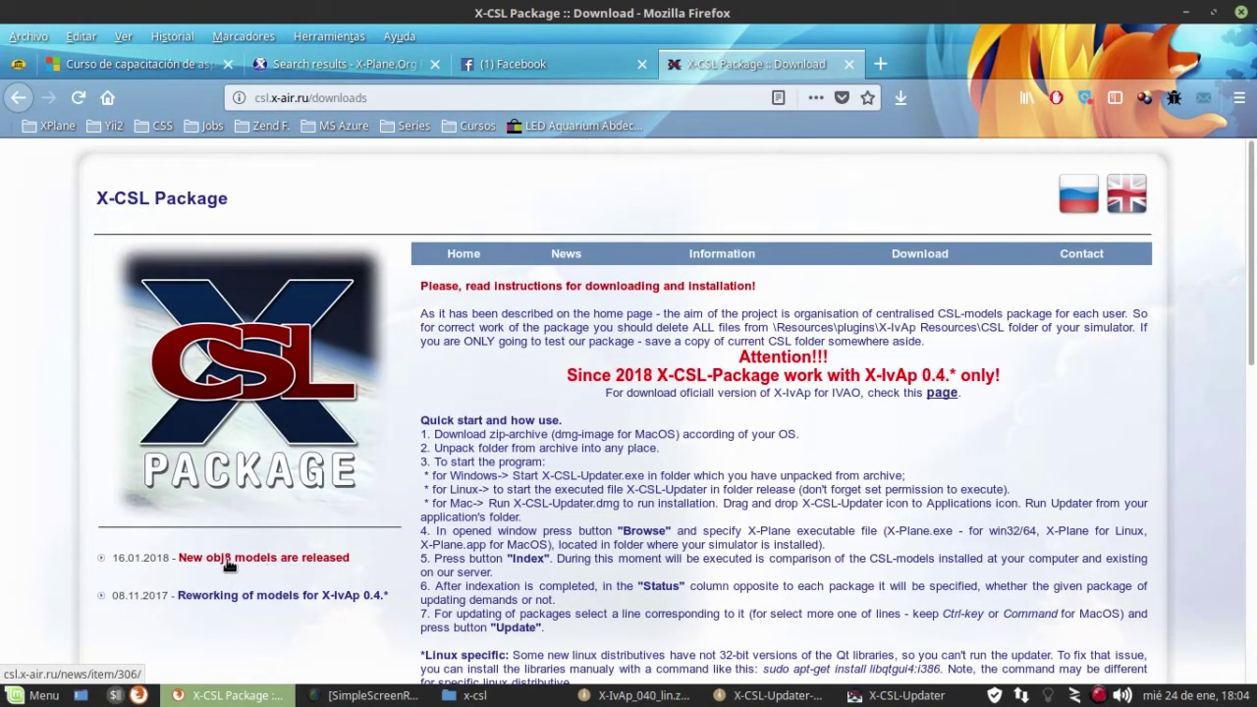
left_click(306, 561)
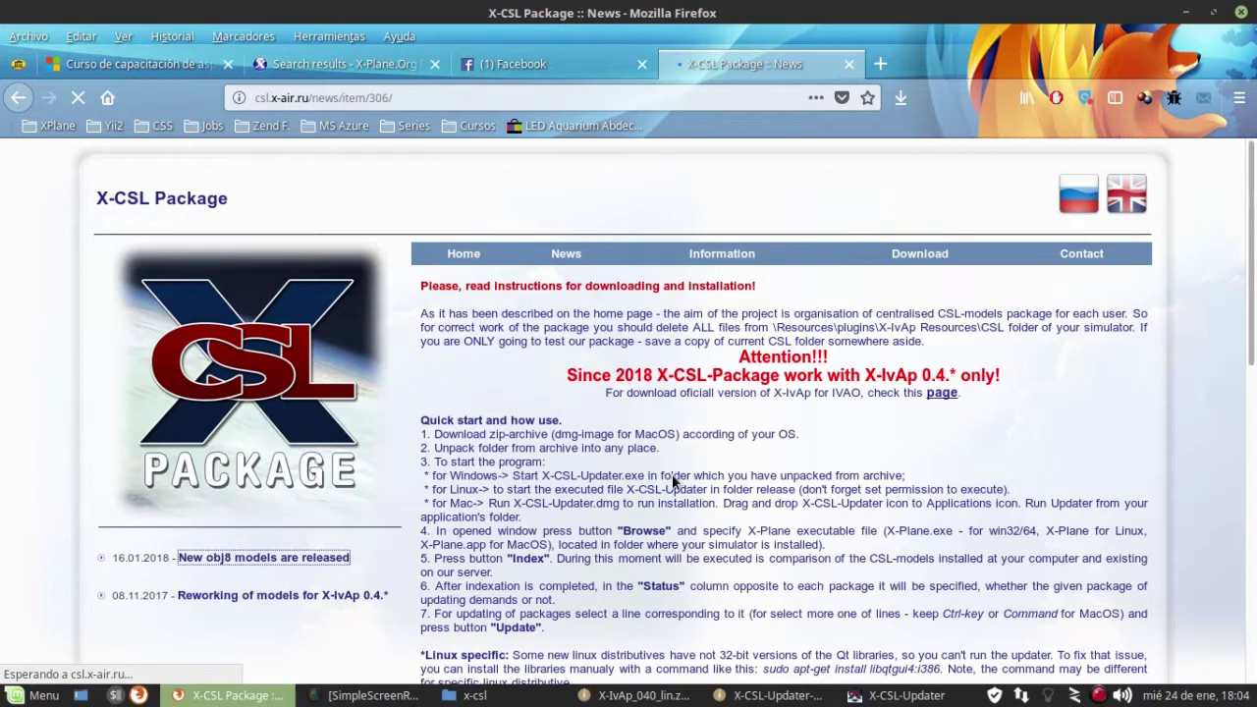
scroll(684, 490, "down", 7)
scroll(698, 451, "up", 3)
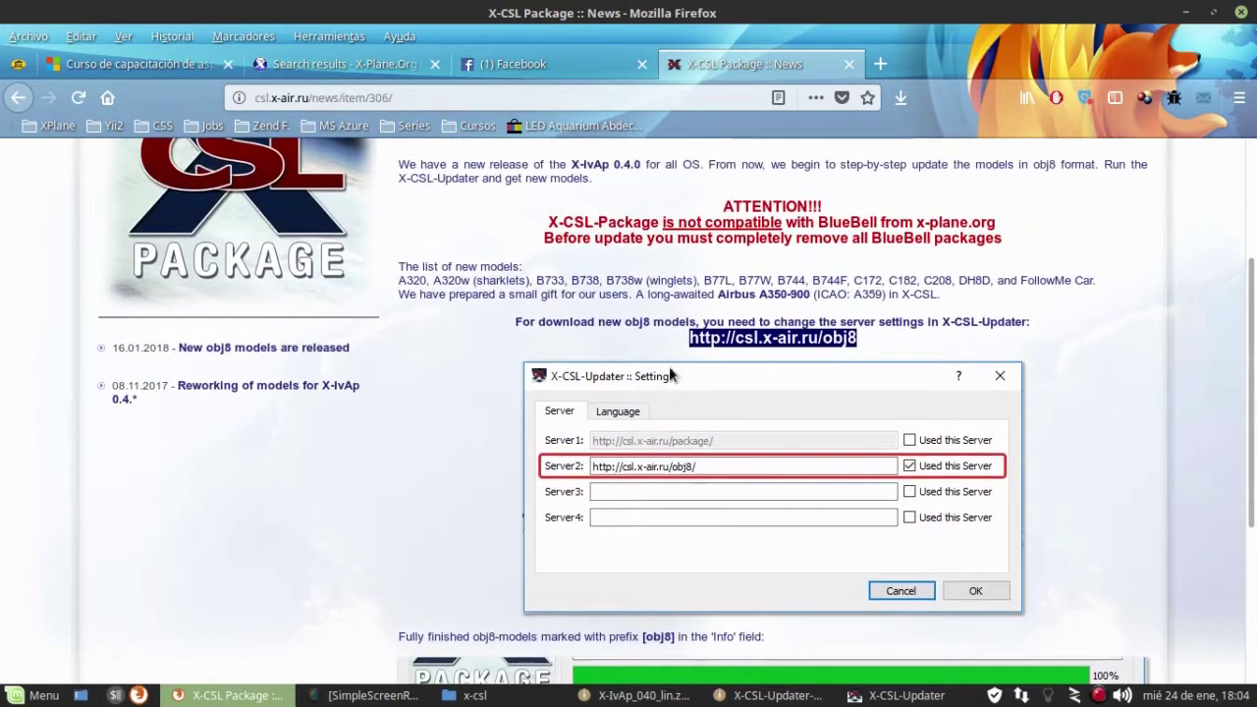
mouse_move(692, 337)
left_mouse_down()
mouse_move(884, 344)
mouse_move(687, 338)
left_mouse_up()
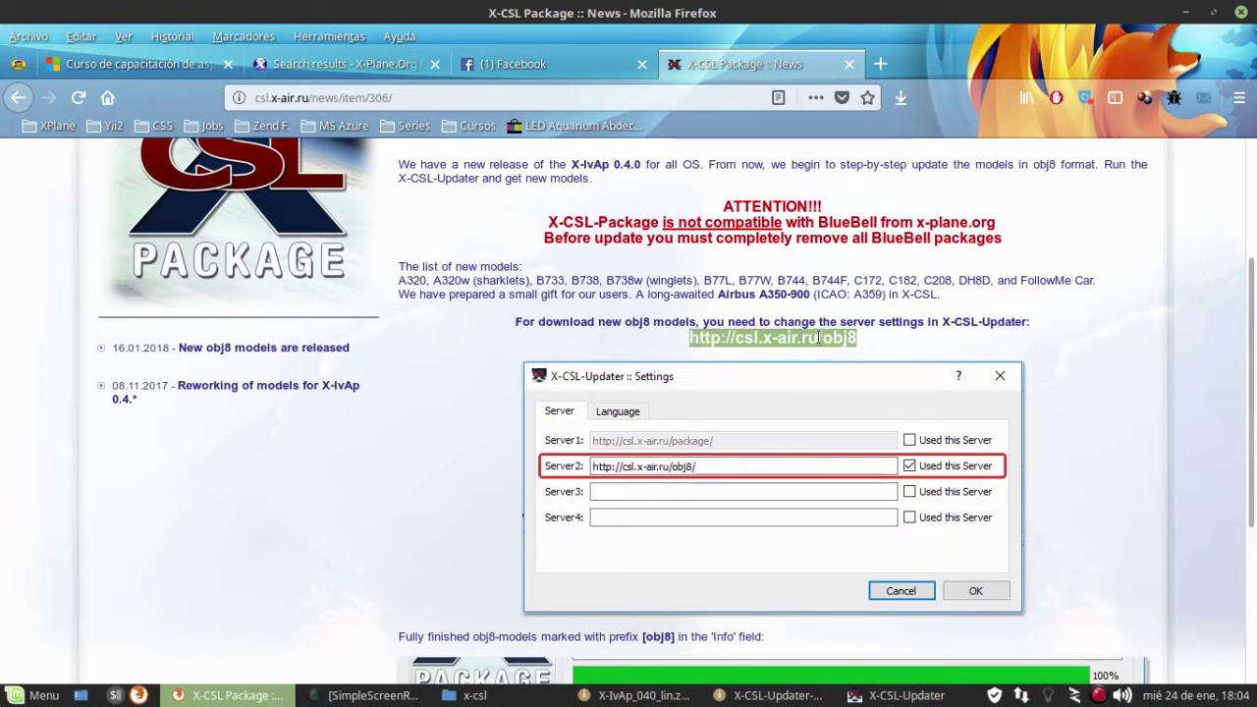
left_click(877, 703)
triple_click(694, 337)
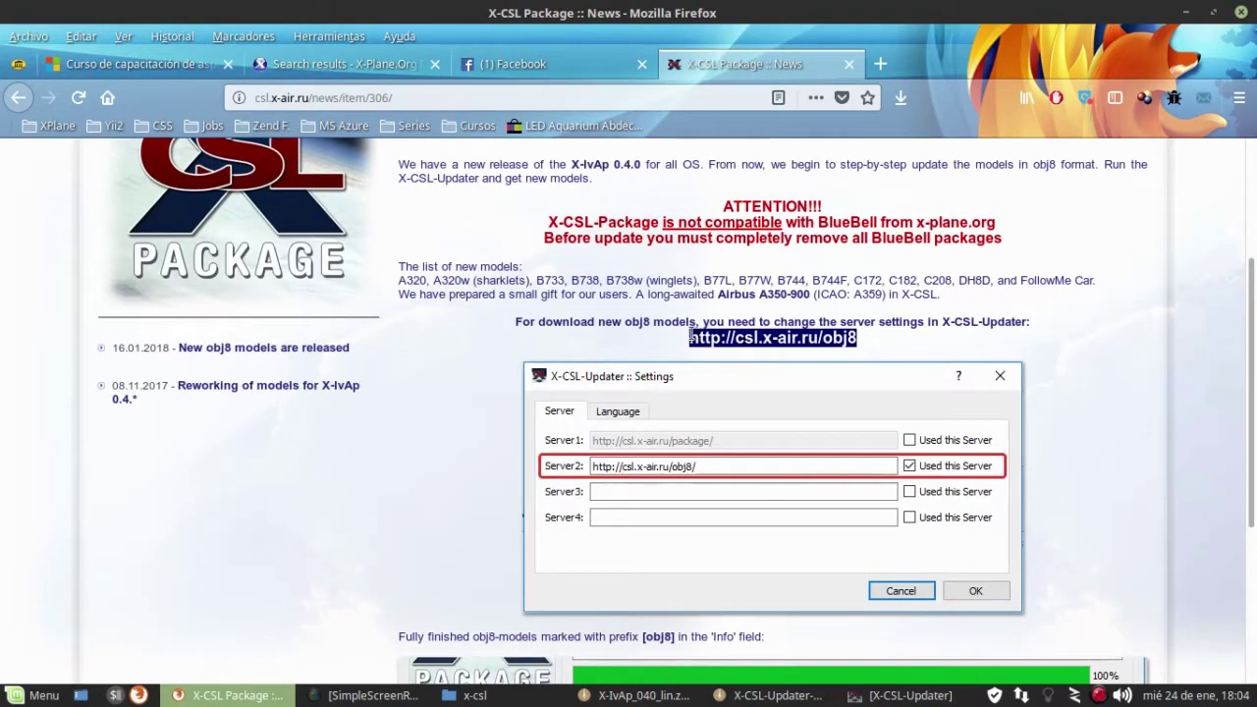
right_click(842, 341)
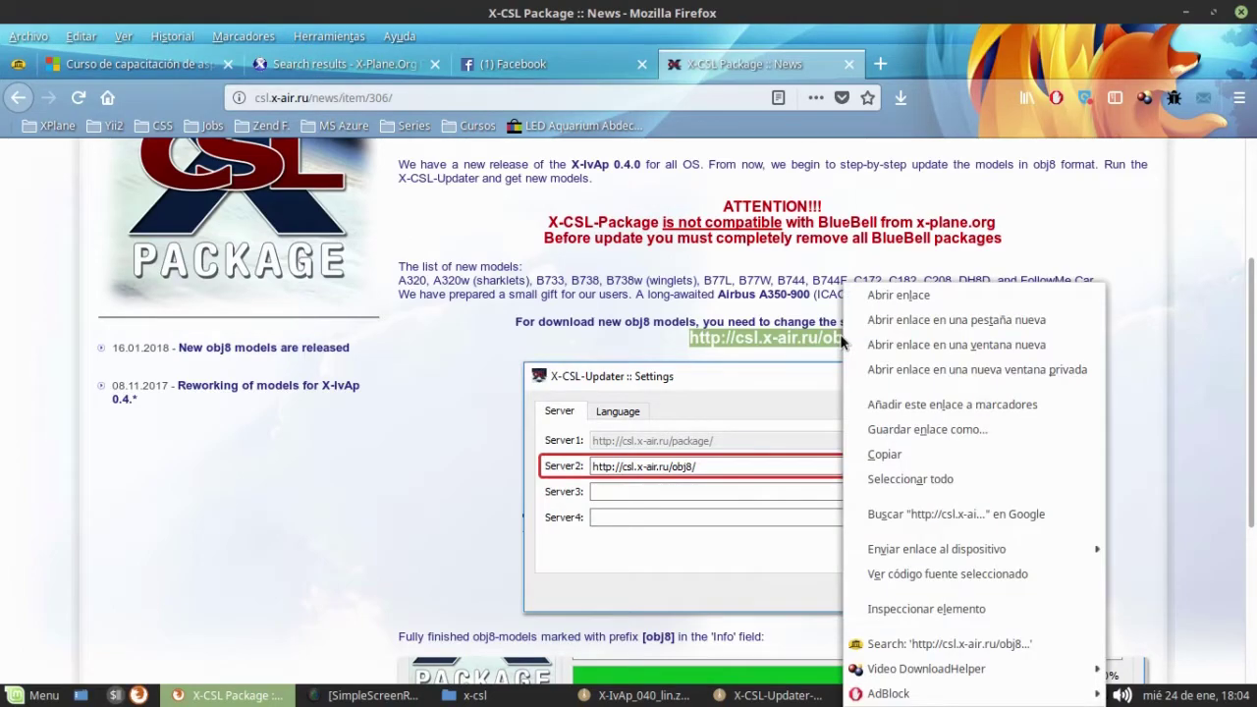
left_click(894, 455)
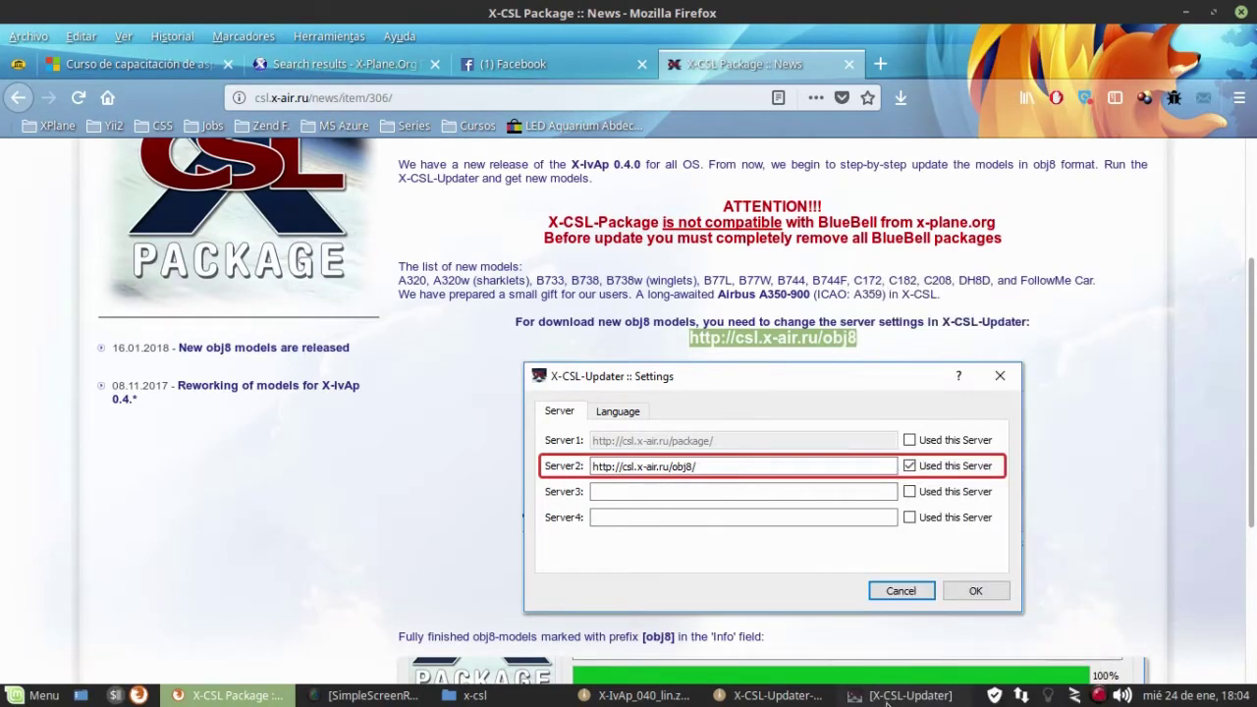
left_click(887, 702)
left_click_drag(443, 278, 434, 292)
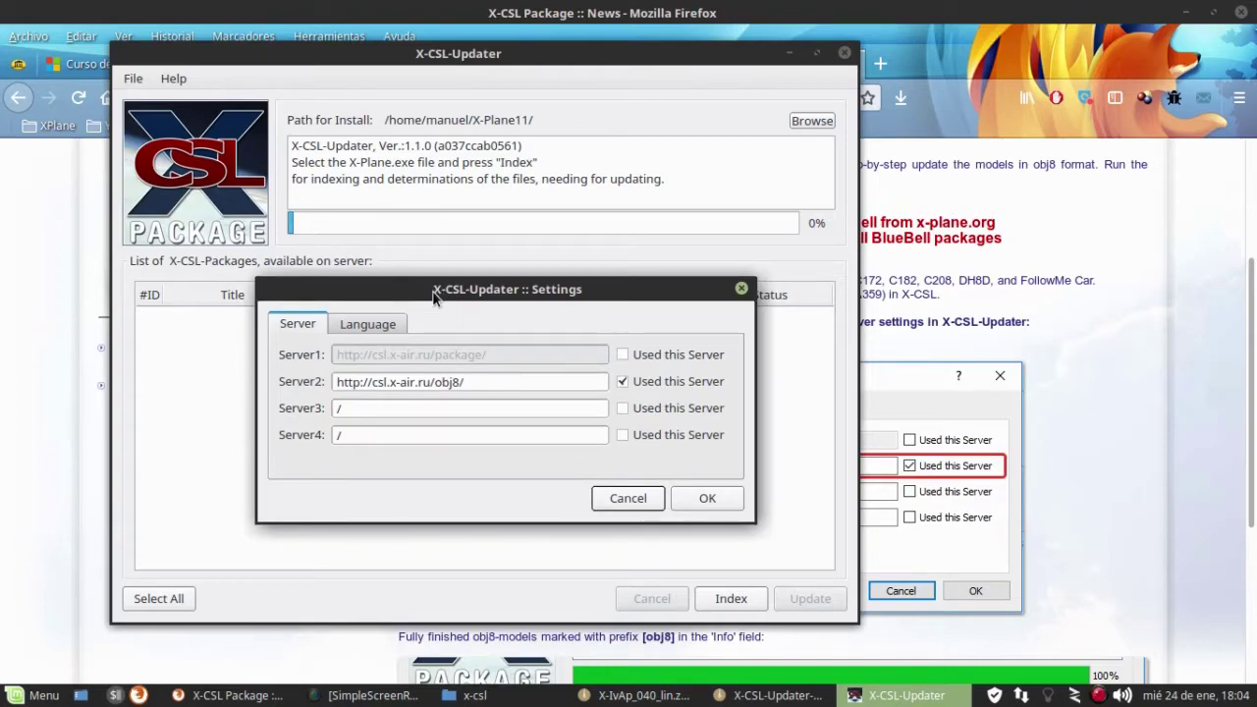
left_click_drag(491, 384, 334, 383)
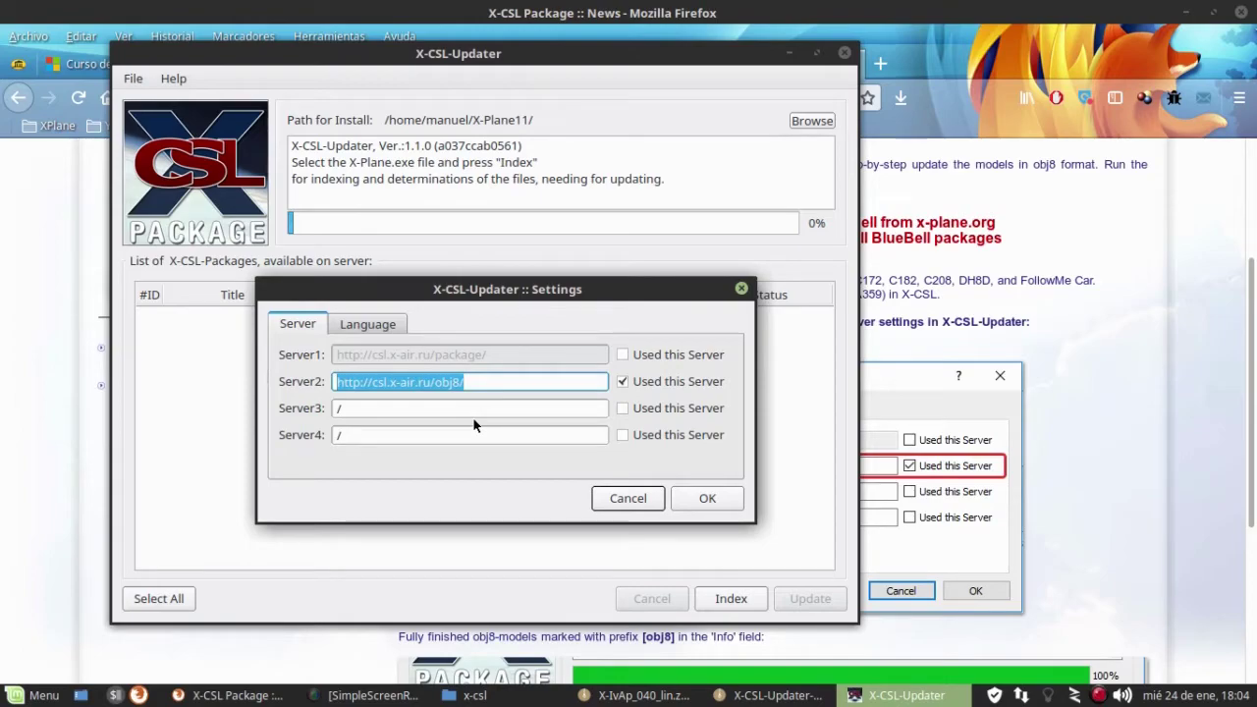
key("End")
key("BackSpace")
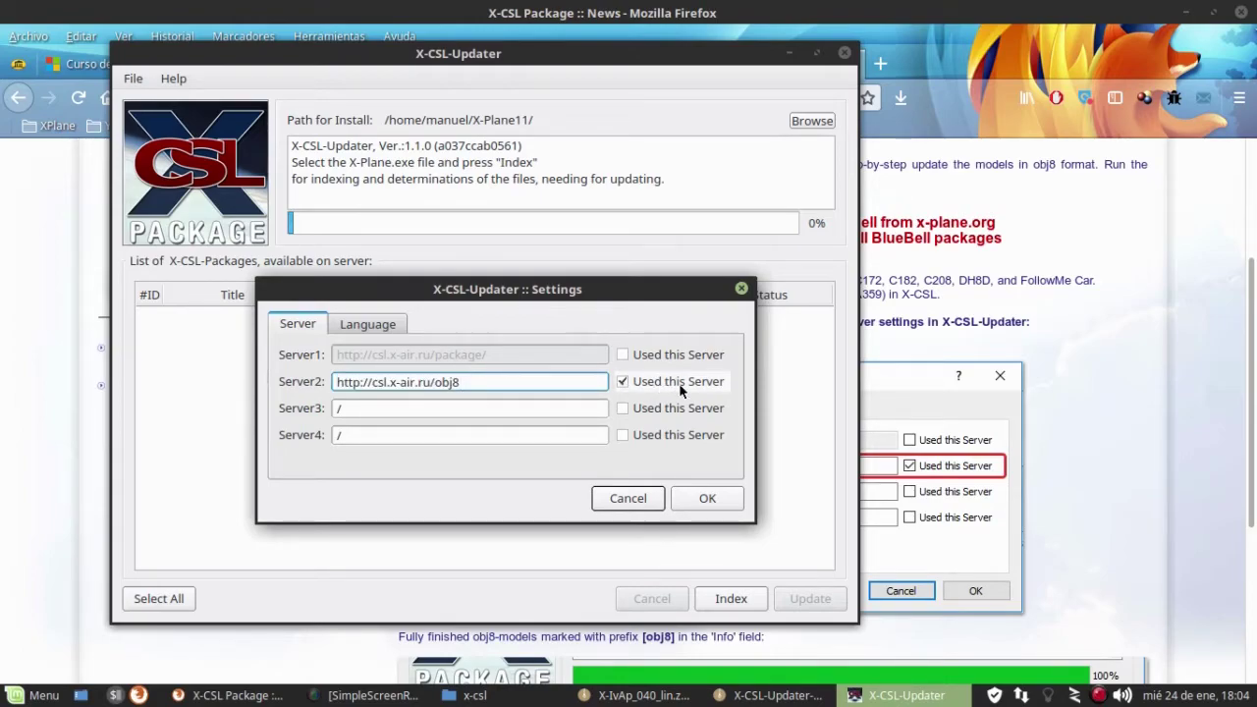
left_click(685, 501)
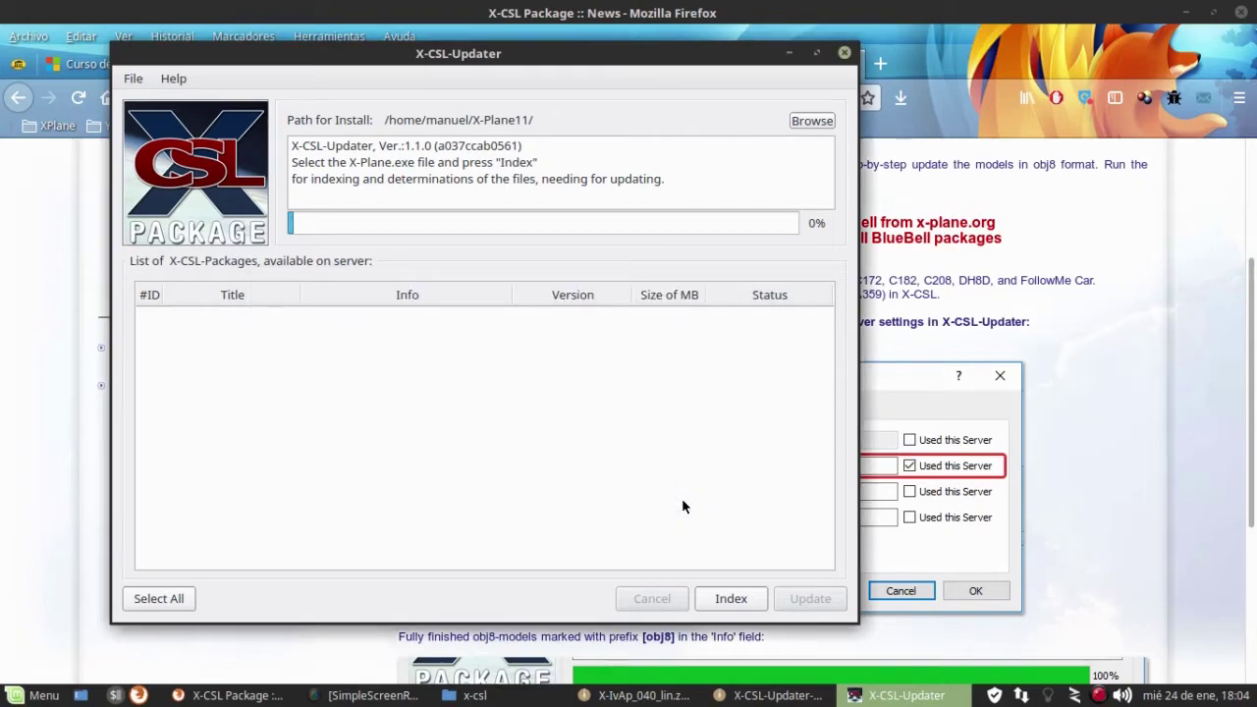
left_click(723, 603)
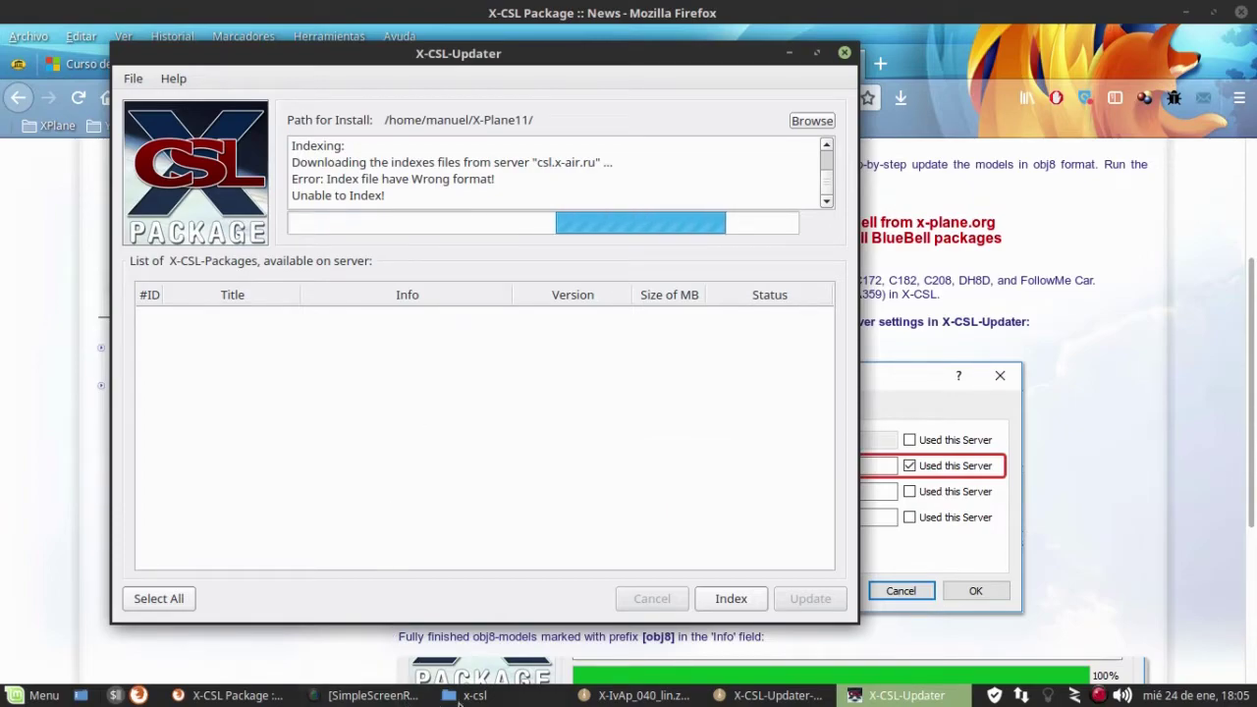
- Switch to the file manager and examine the model folders in the CSL folder of X-IvAp Resources
key("alt+Tab")
left_click(39, 71)
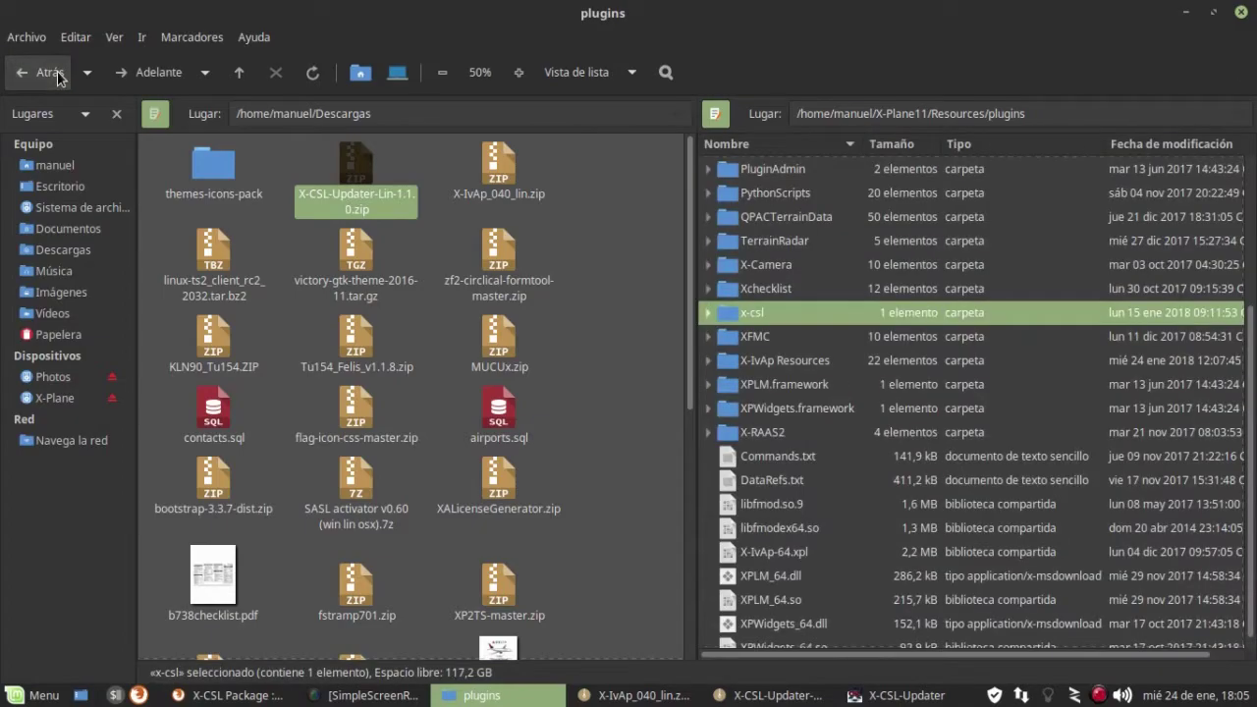
scroll(785, 255, "up", 3)
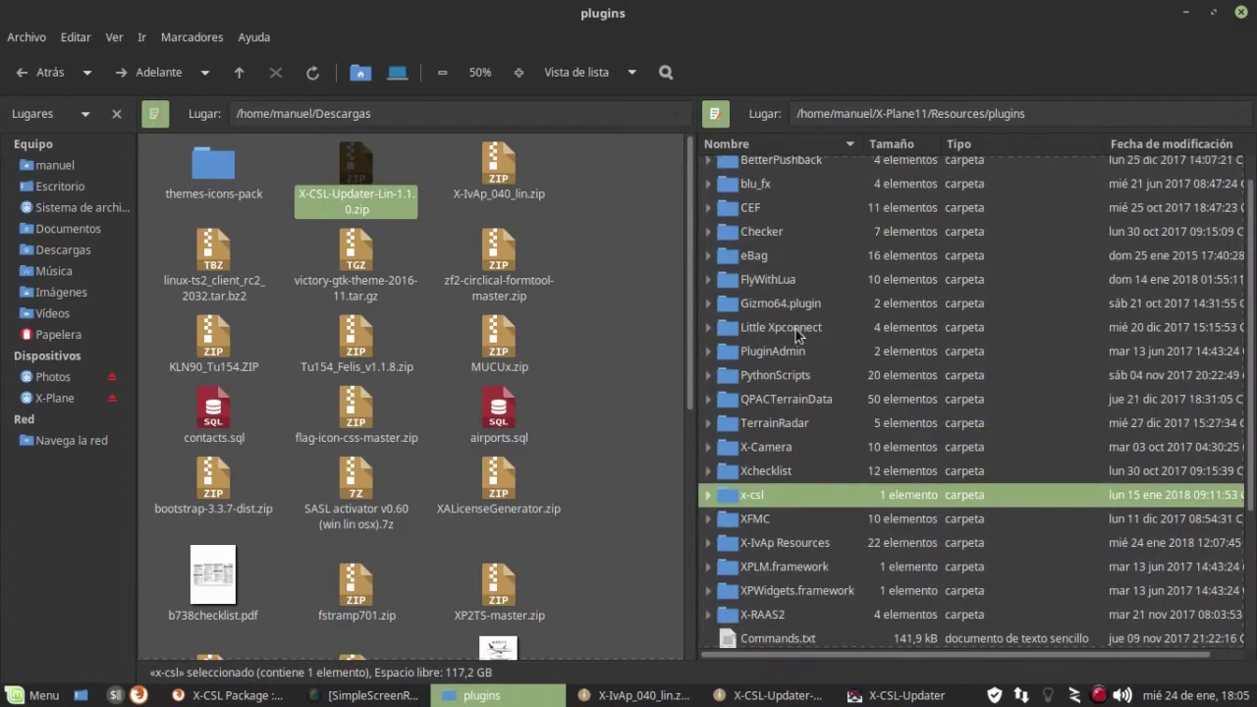
left_click(796, 329)
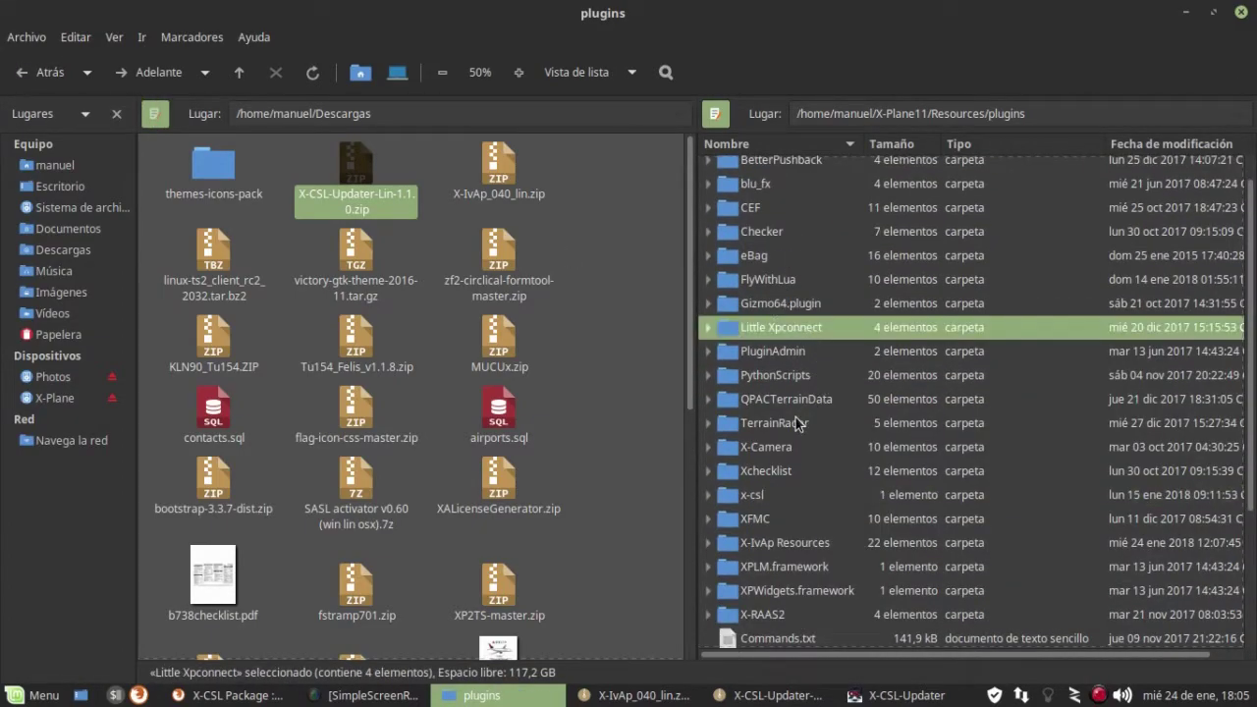
double_click(803, 543)
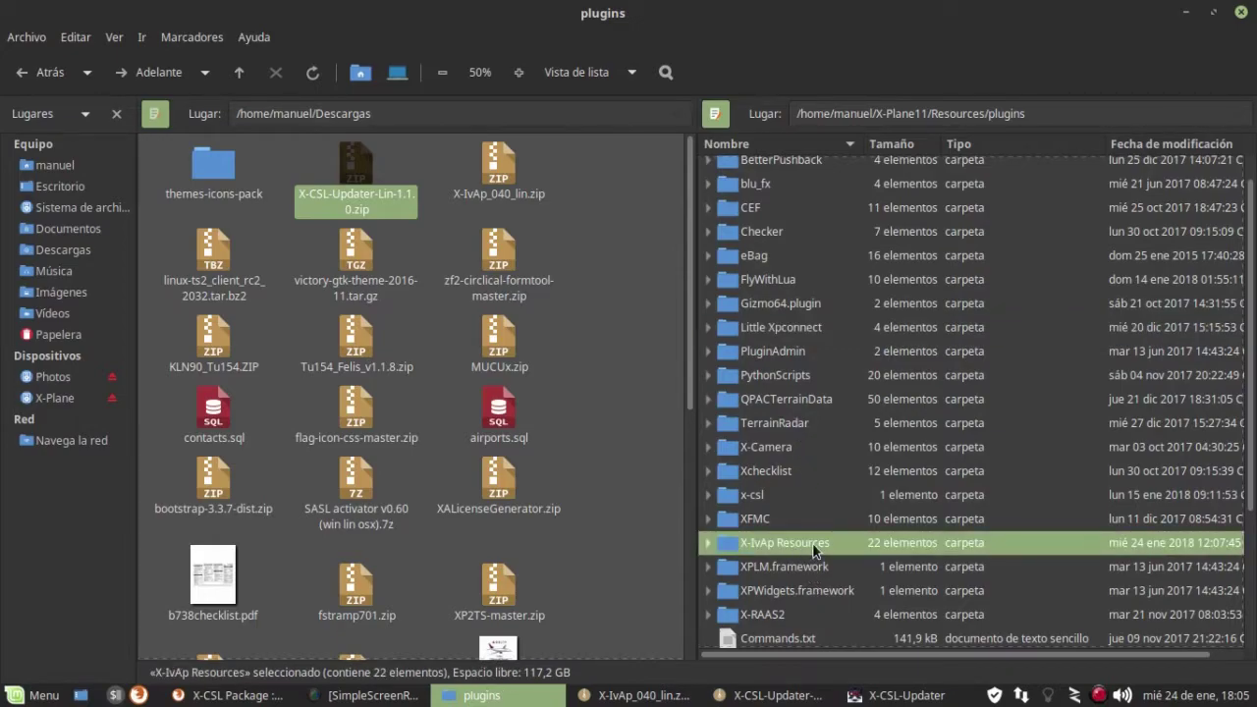
double_click(773, 180)
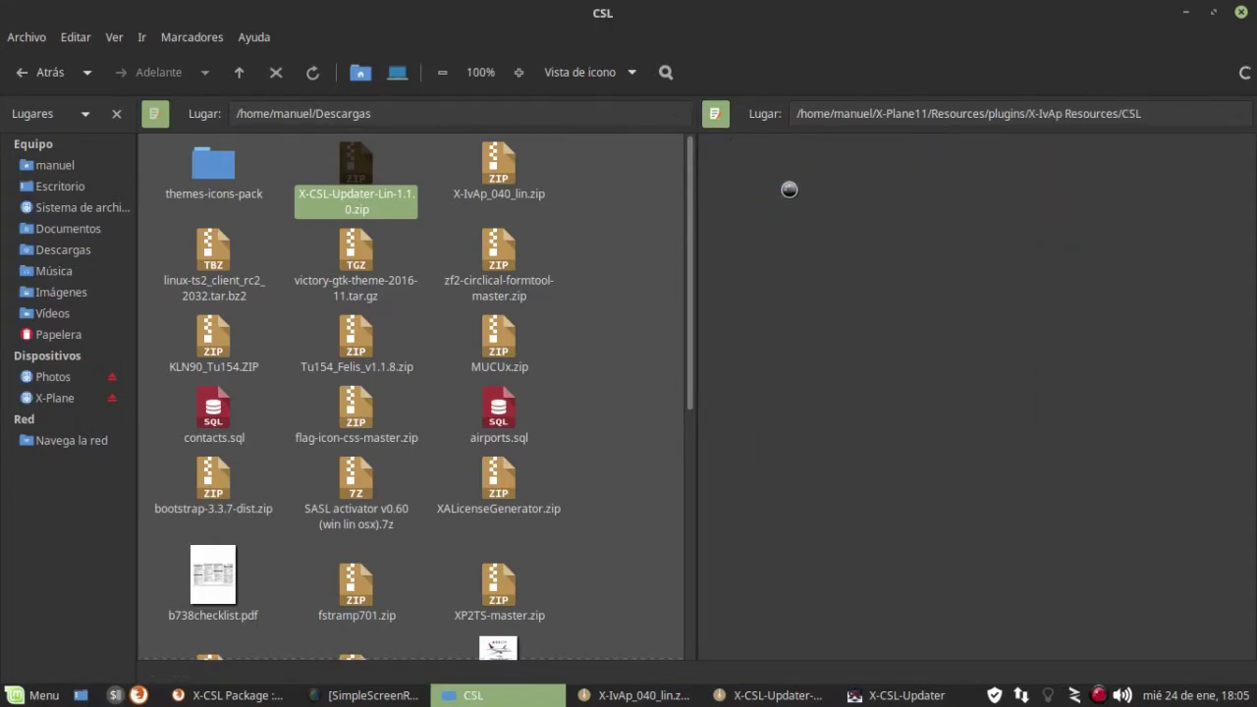
scroll(1084, 462, "down", 5)
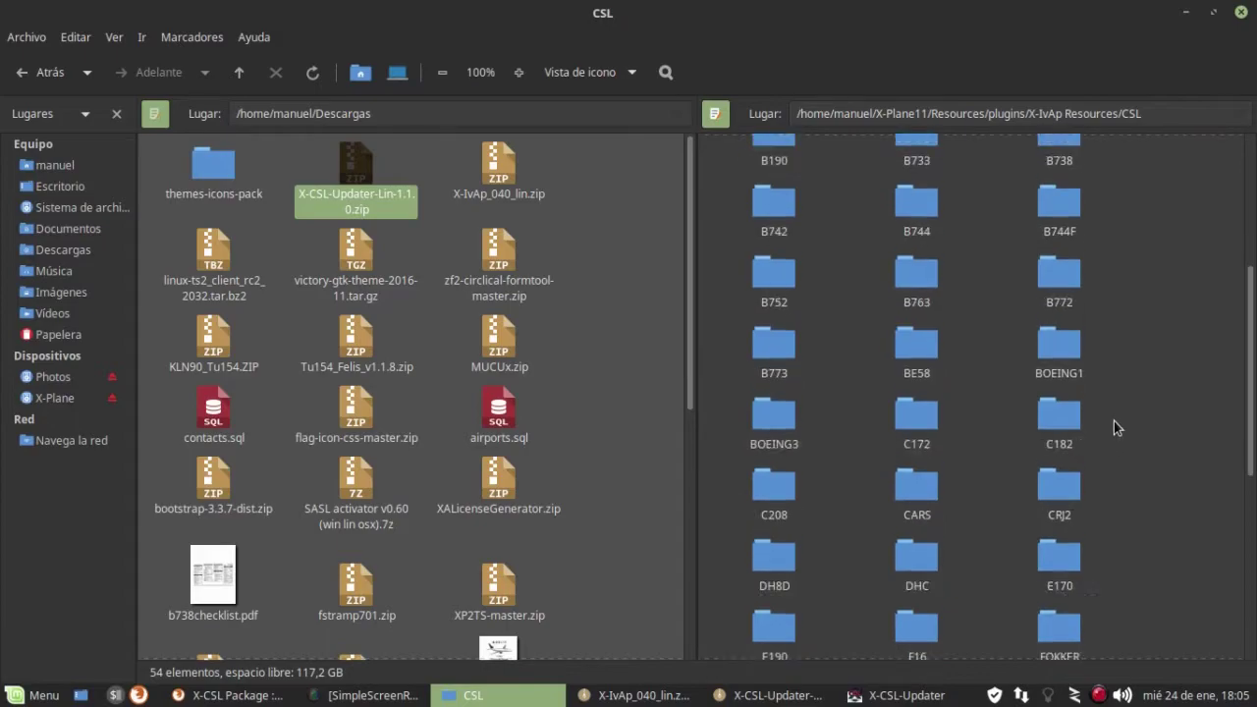
scroll(1115, 437, "up", 5)
scroll(1109, 441, "up", 1)
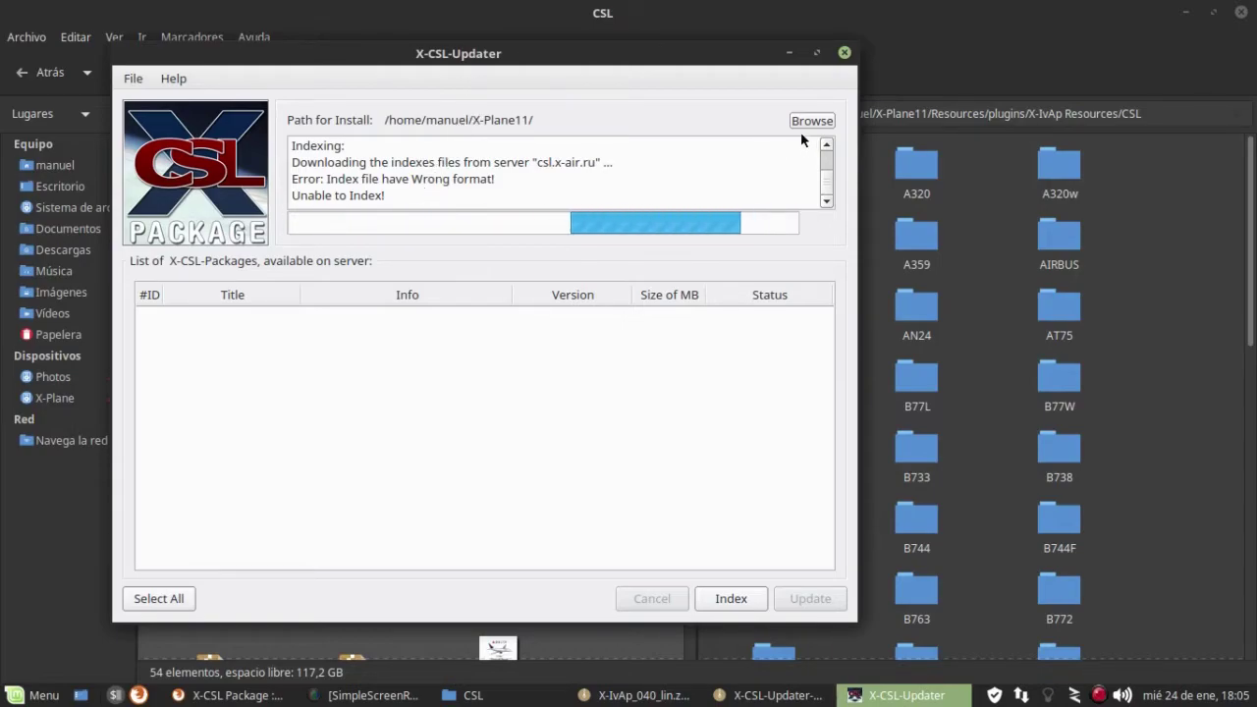
- Run the package indexing again in X-CSL-Updater and open its settings
left_click(742, 590)
left_click(133, 78)
left_click(165, 124)
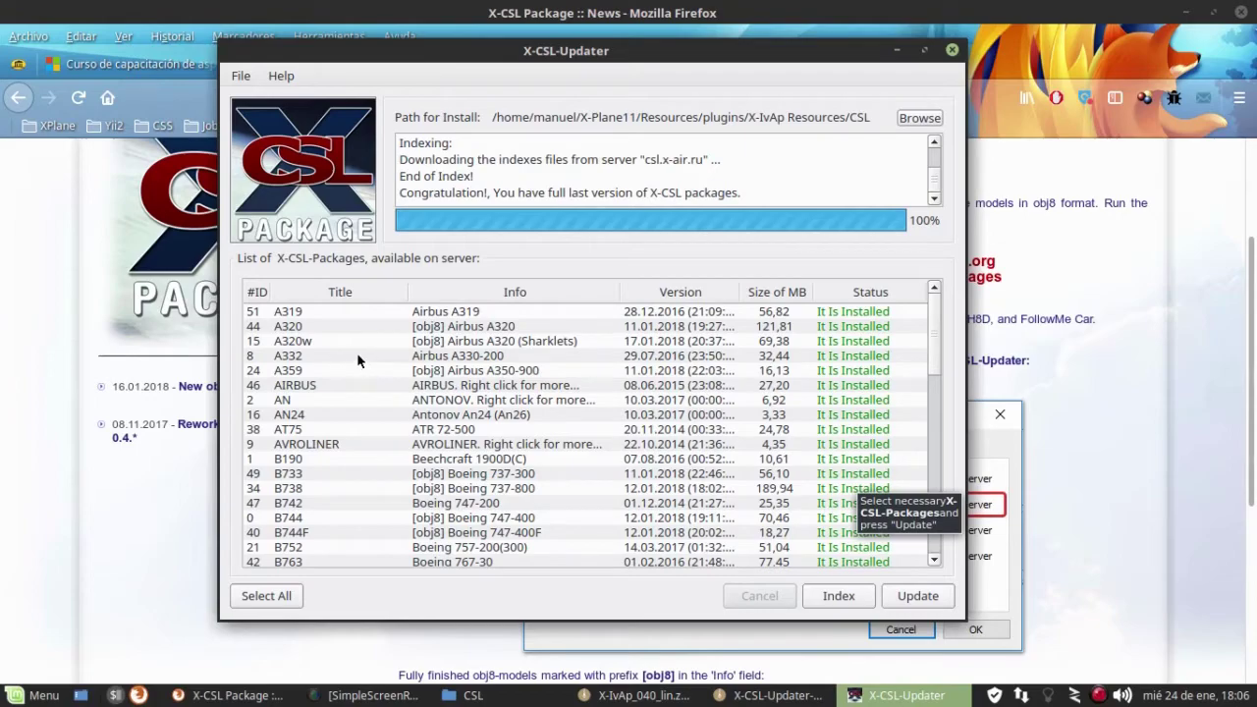
- Review the status of the indexed X-CSL packages and select all of them, then reposition the updater window
scroll(935, 320, "down", 1)
scroll(935, 320, "up", 1)
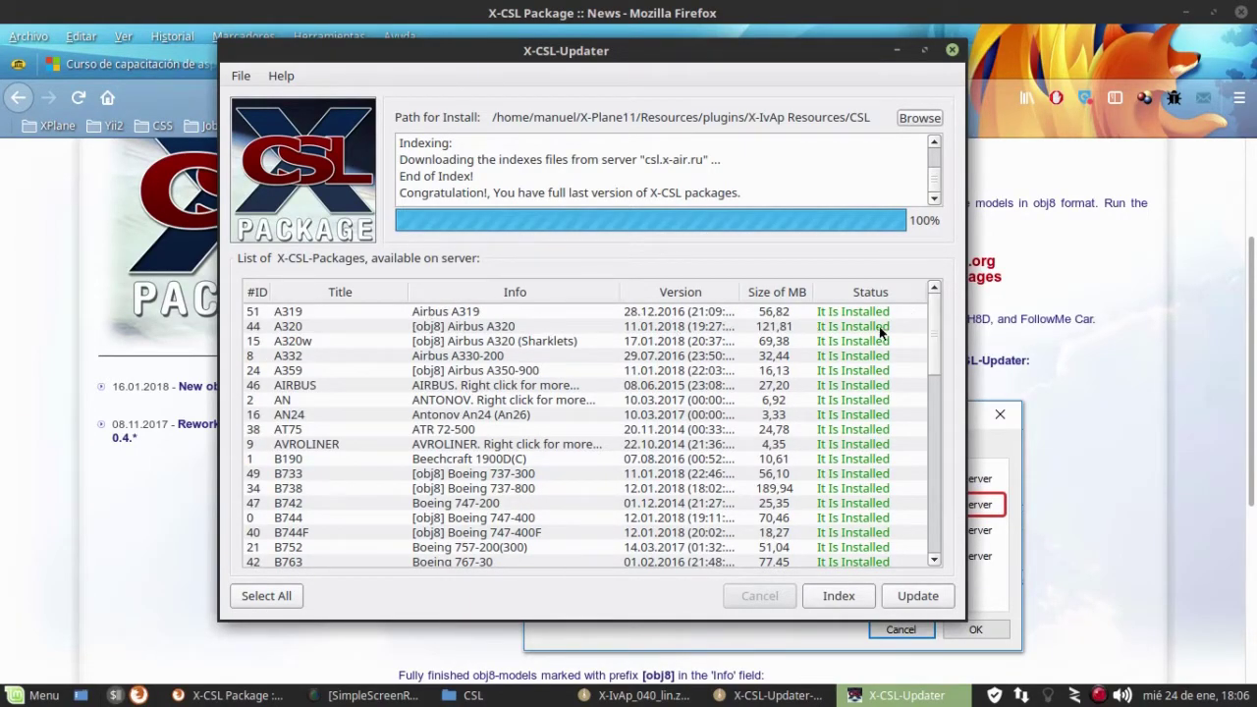
scroll(940, 307, "down", 1)
scroll(934, 314, "up", 1)
left_click(264, 596)
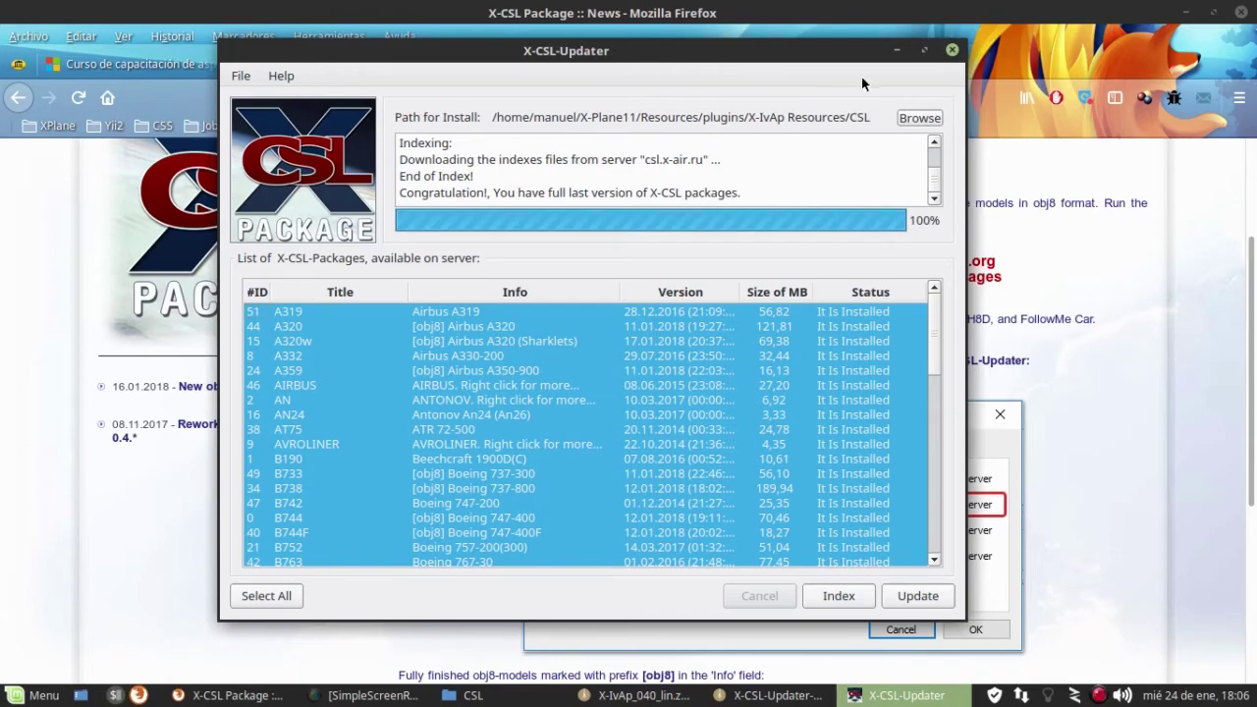
left_click_drag(794, 58, 877, 74)
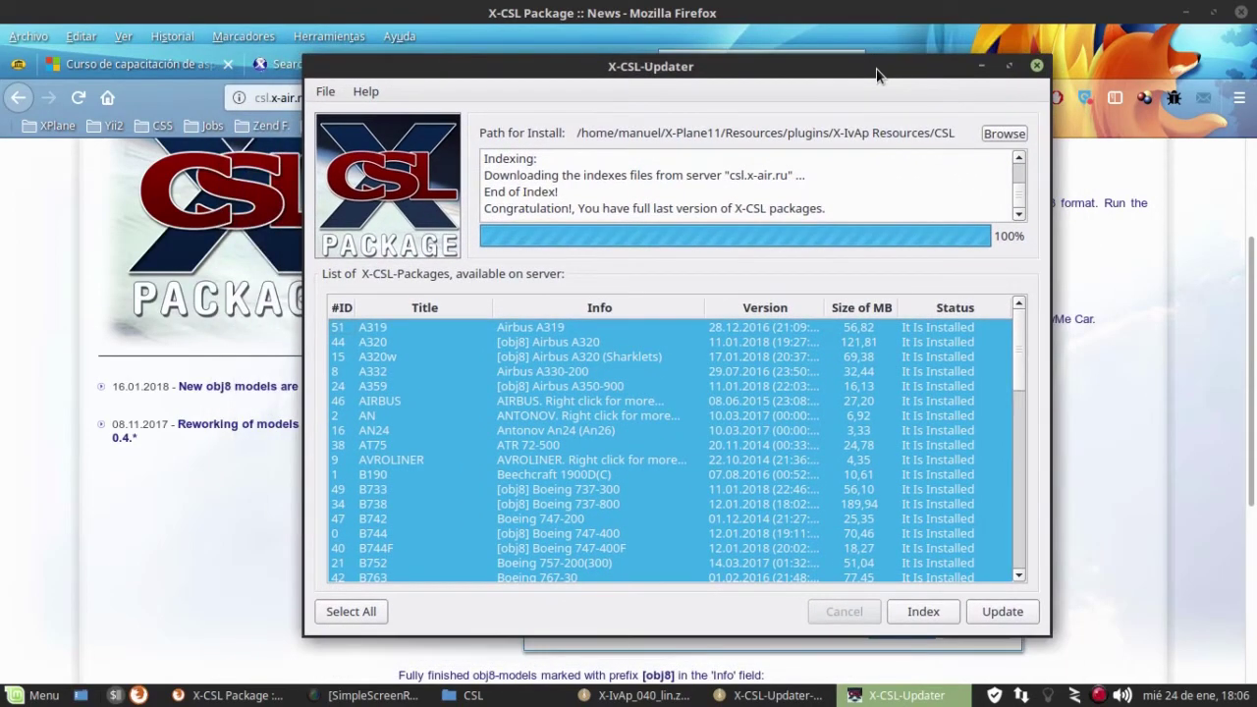